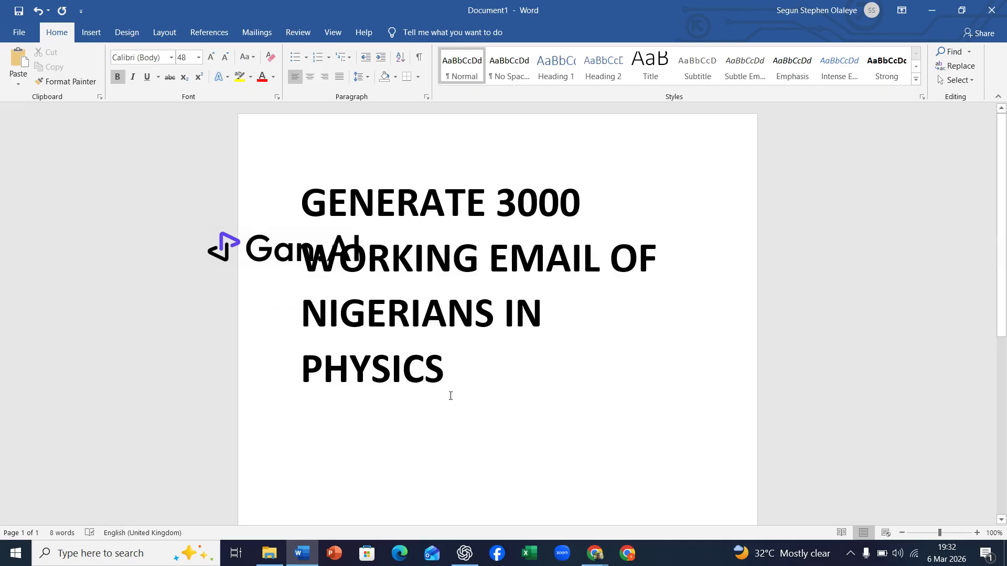
# Switch to ChatGPT and start a new message reading "i WAS GIVEN A TASK TO"
pyautogui.moveTo(451, 378); pyautogui.dragTo(307, 215)
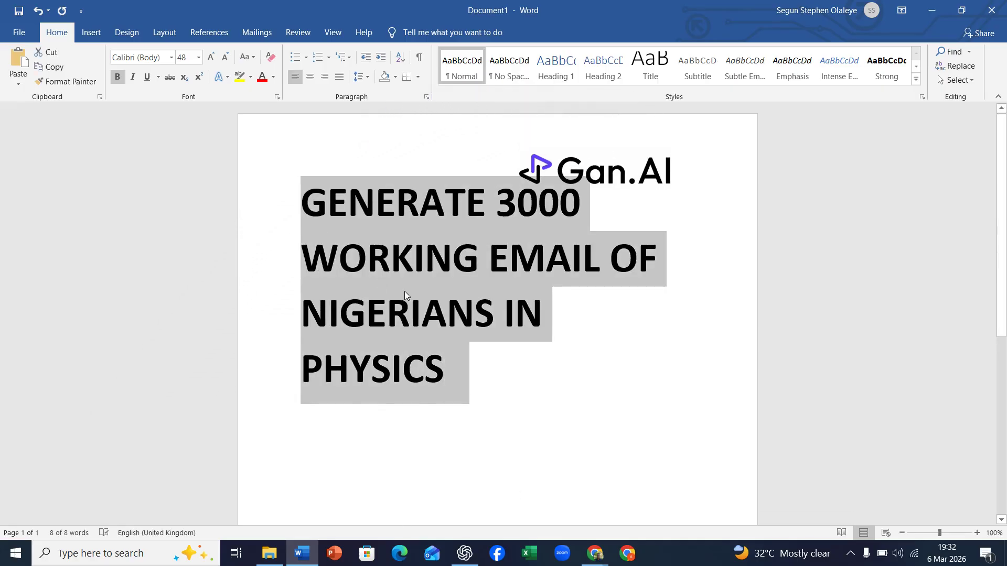
pyautogui.click(464, 551)
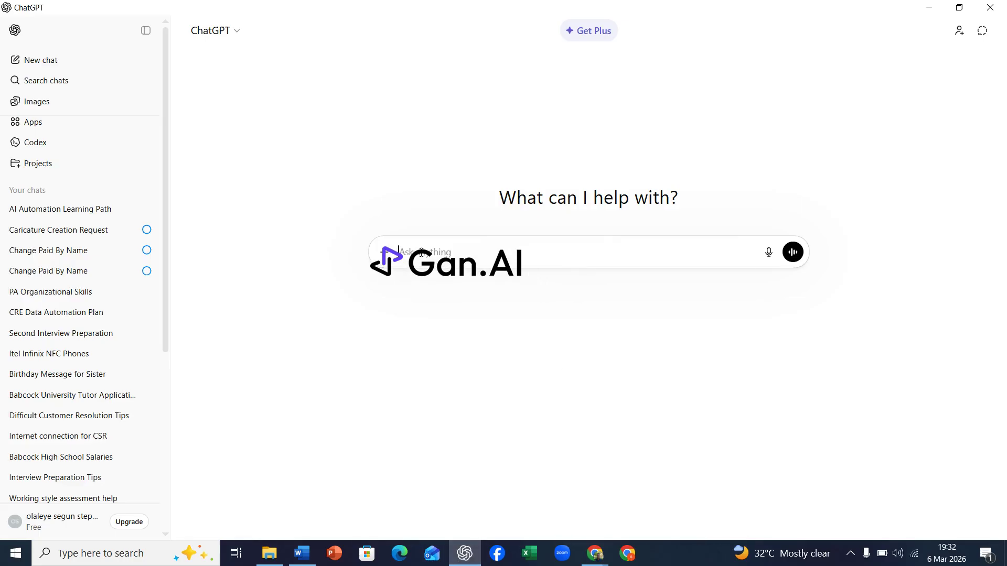
pyautogui.write('i WAS GIVE')
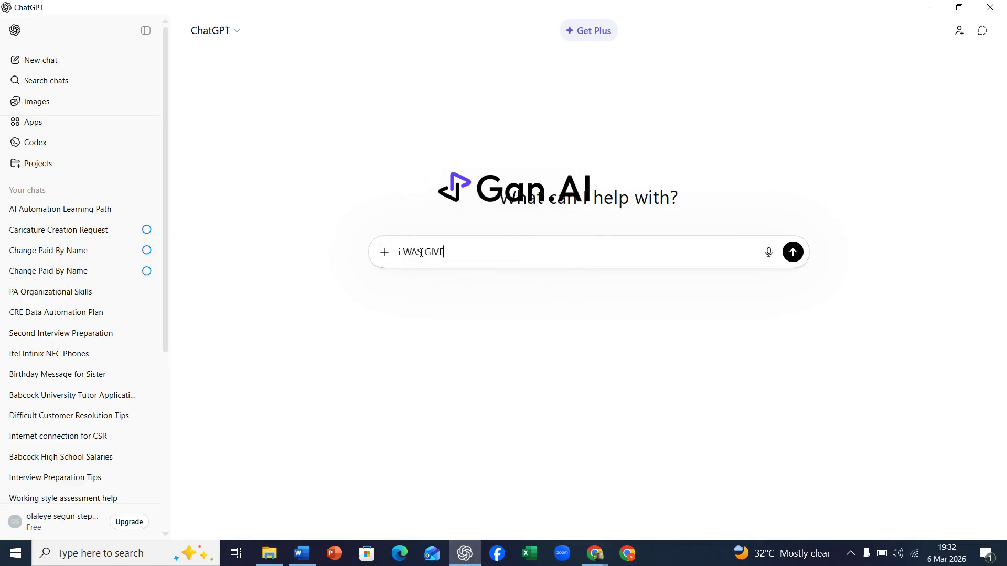
pyautogui.write('N A TAS')
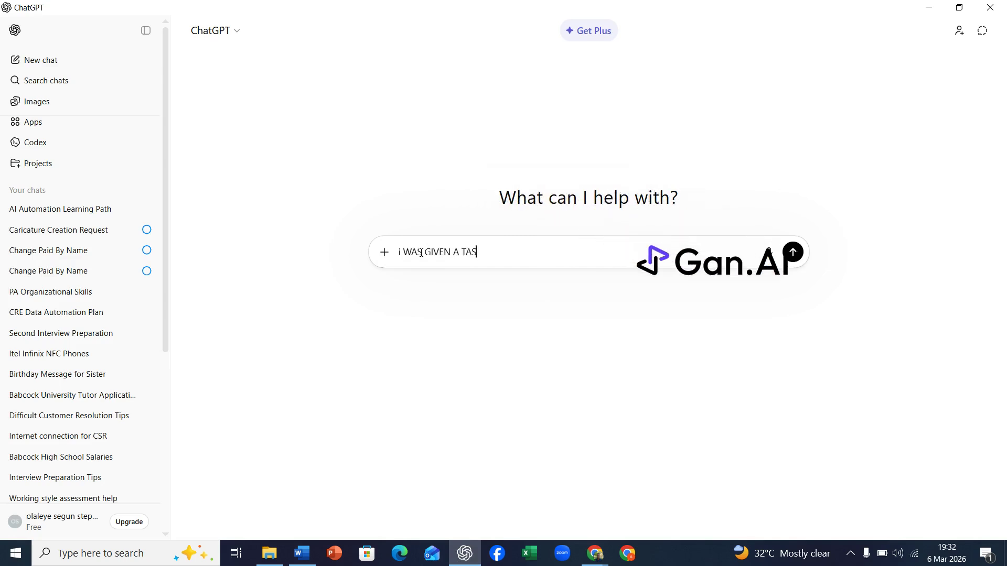
pyautogui.write('K TO GENRAT')
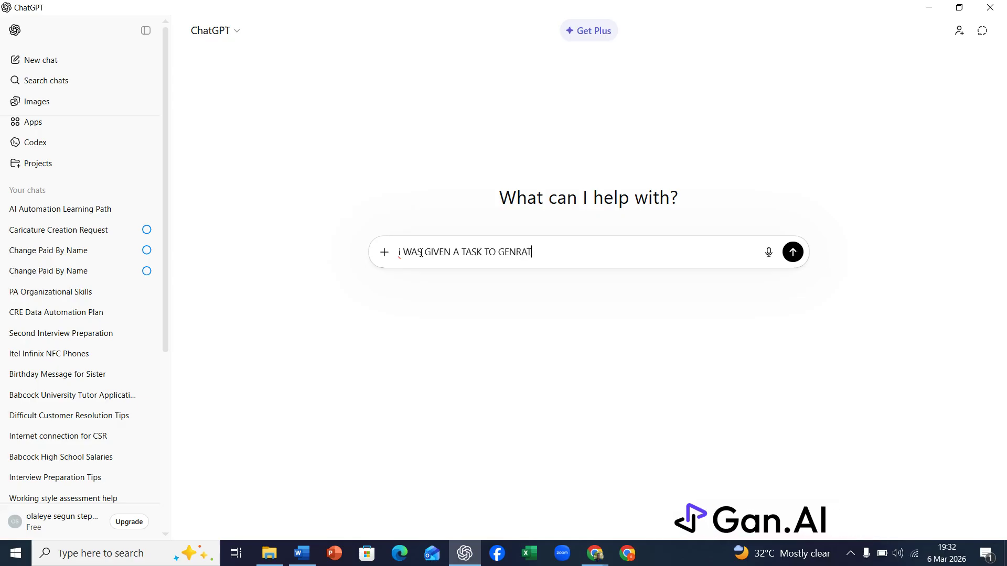
pyautogui.write('E')
pyautogui.press('BackSpace')
pyautogui.press('BackSpace')
pyautogui.press('BackSpace')
pyautogui.press('BackSpace')
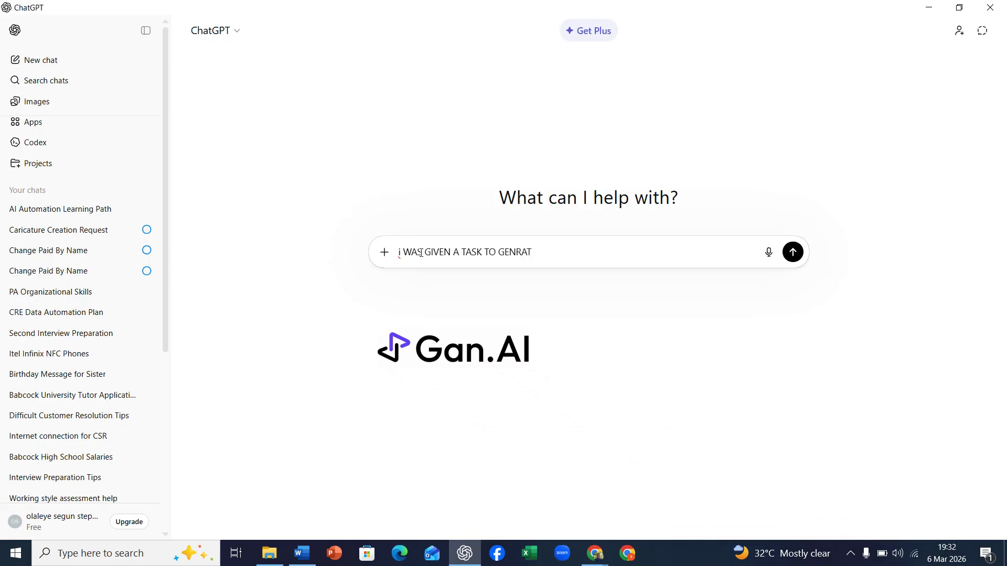
pyautogui.press('BackSpace')
pyautogui.press('BackSpace')
pyautogui.press('BackSpace')
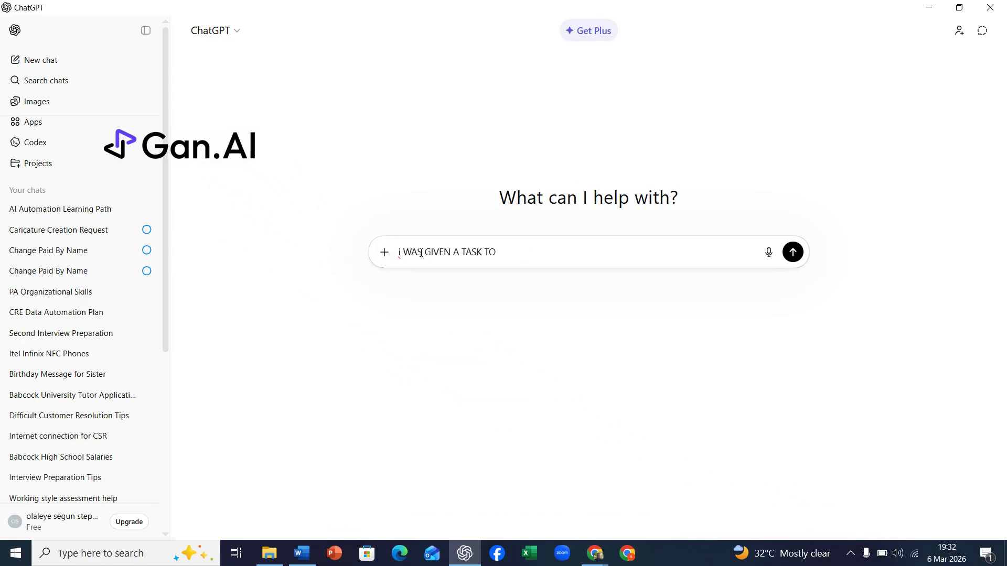
# Finish the message asking for keywords to find 3000 working emails of Nigerians in physics using Apollo and Lemlist, and send it
pyautogui.write('GENERATE 3000 WORKING EMAIL OF NIGERIANS IN PHYSICS')
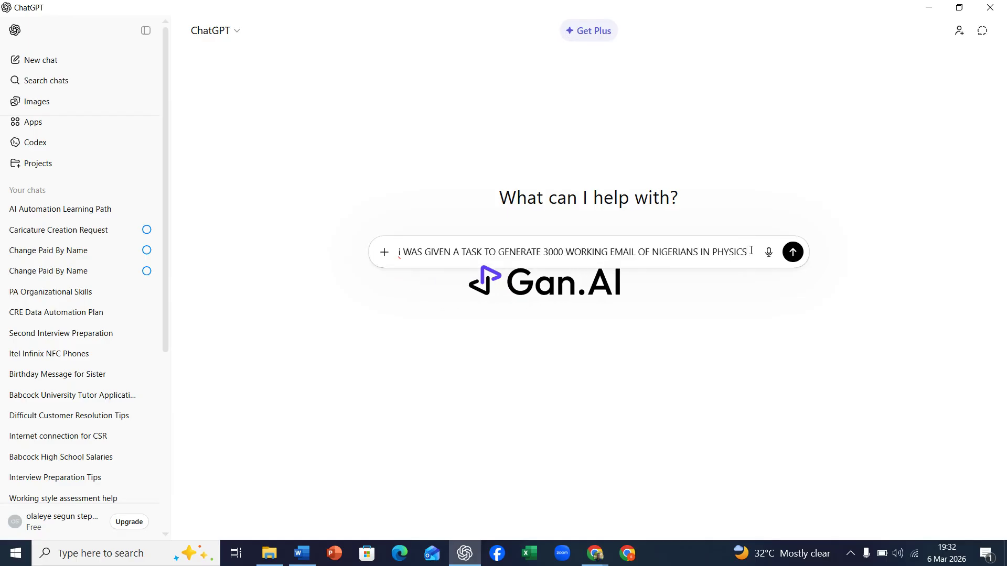
pyautogui.write('AND')
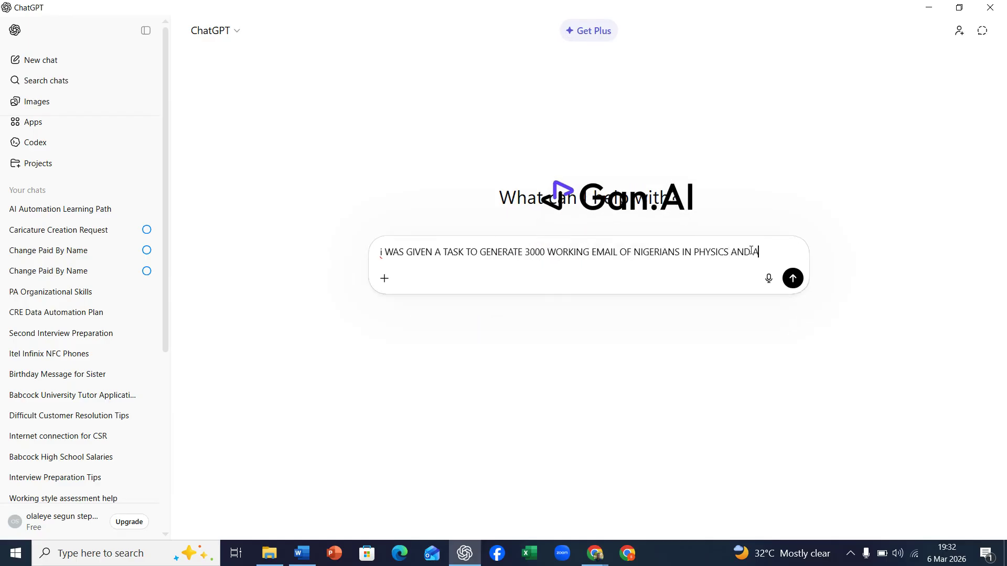
pyautogui.write(' I AM USING APPOLLO')
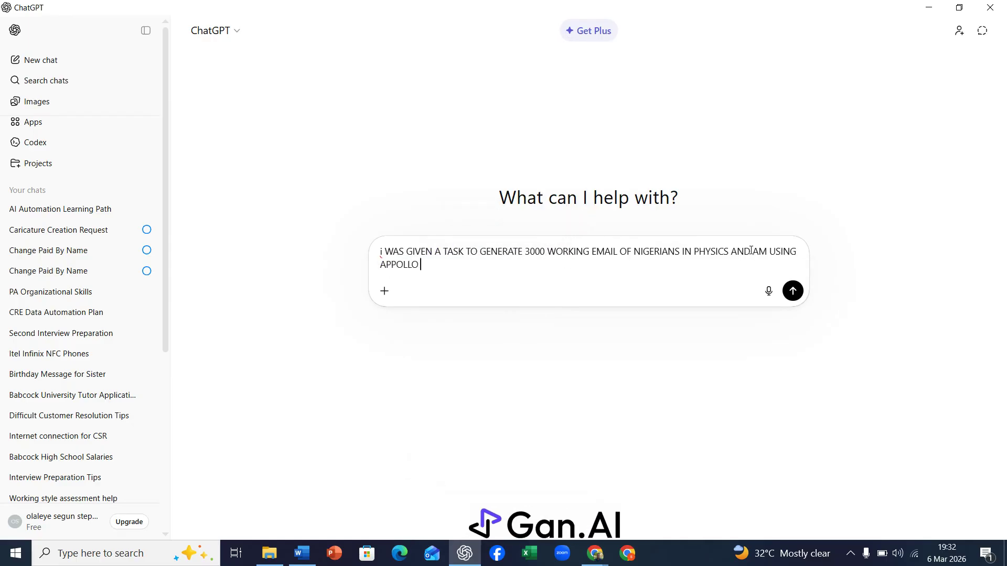
pyautogui.write(' AND LEM')
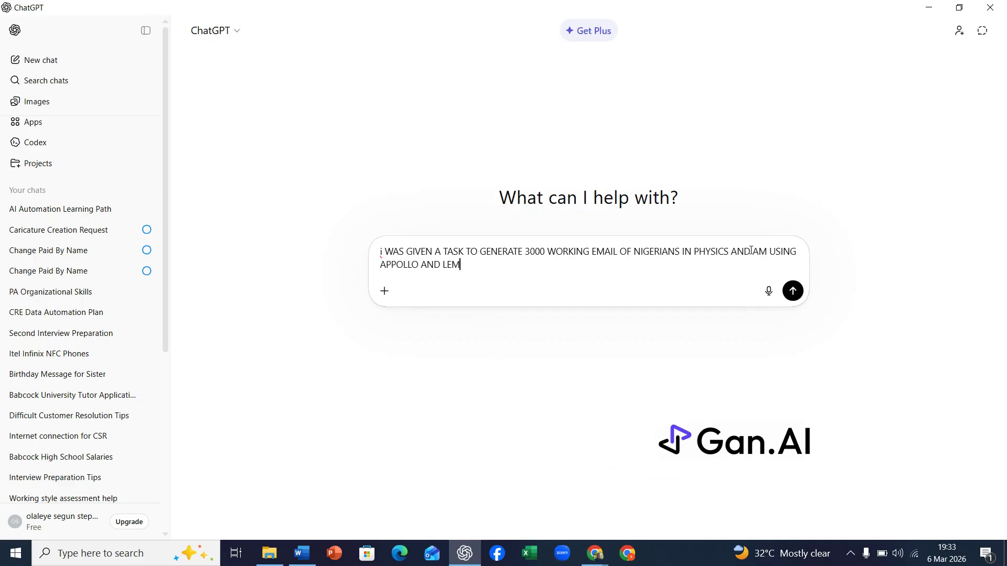
pyautogui.write('LIST, KINDLY P')
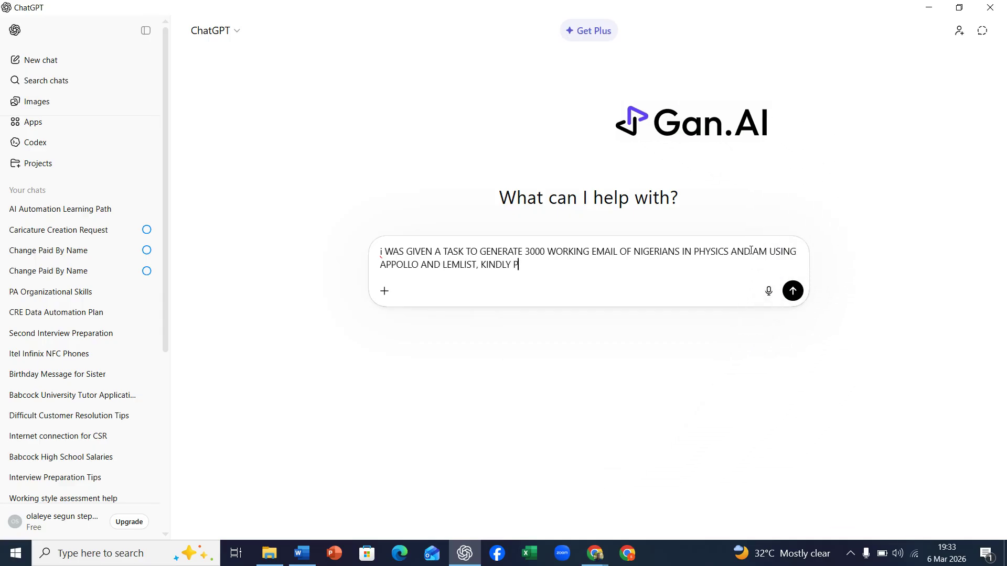
pyautogui.write('ROVIDE ME')
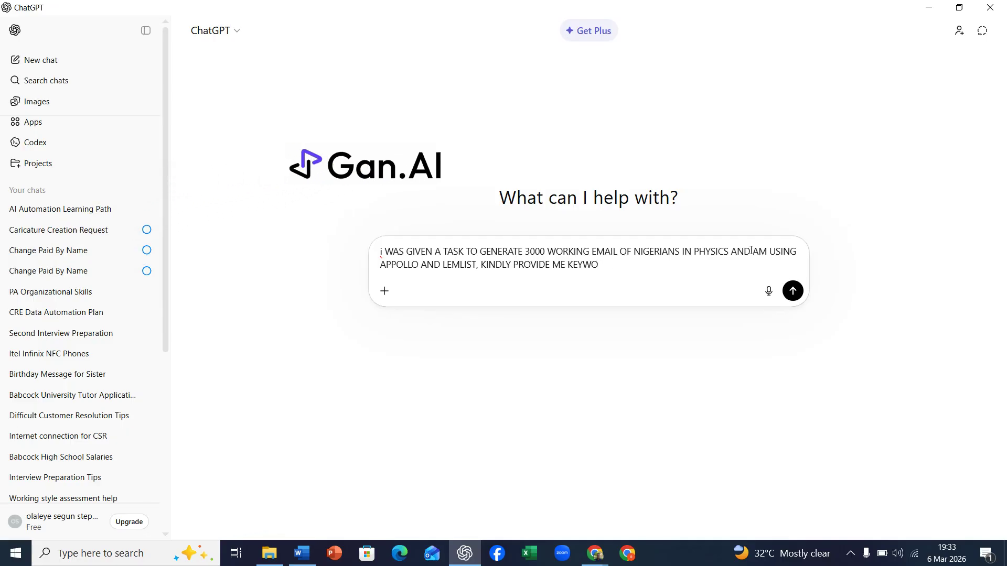
pyautogui.write('KEYWORDS ')
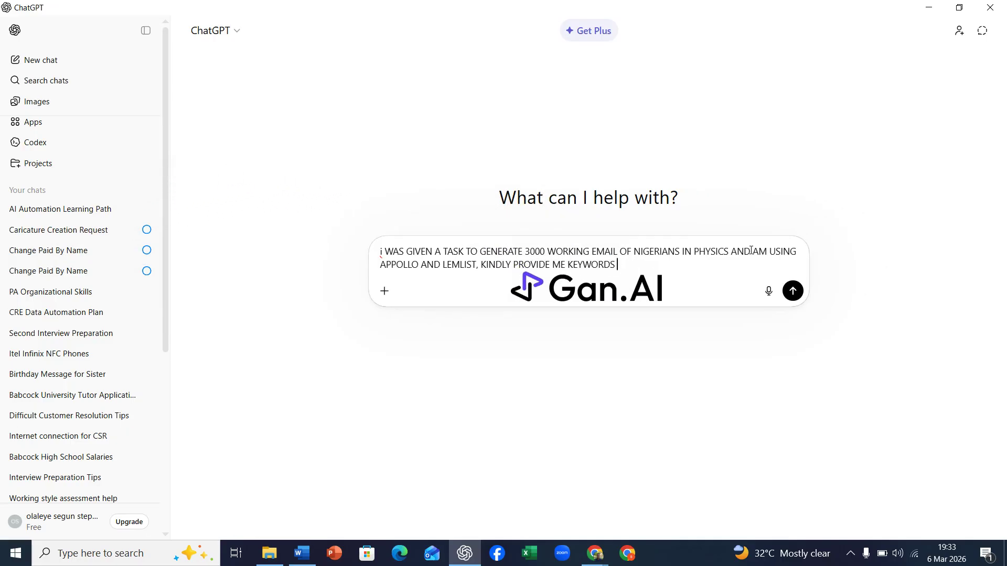
pyautogui.write('I CAN US')
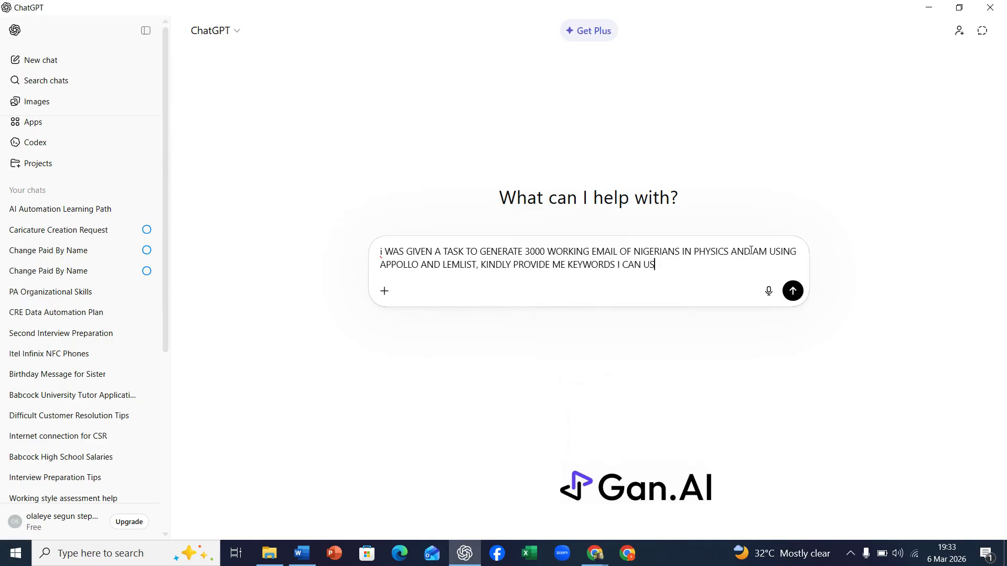
pyautogui.write('E IN MY SEARCH')
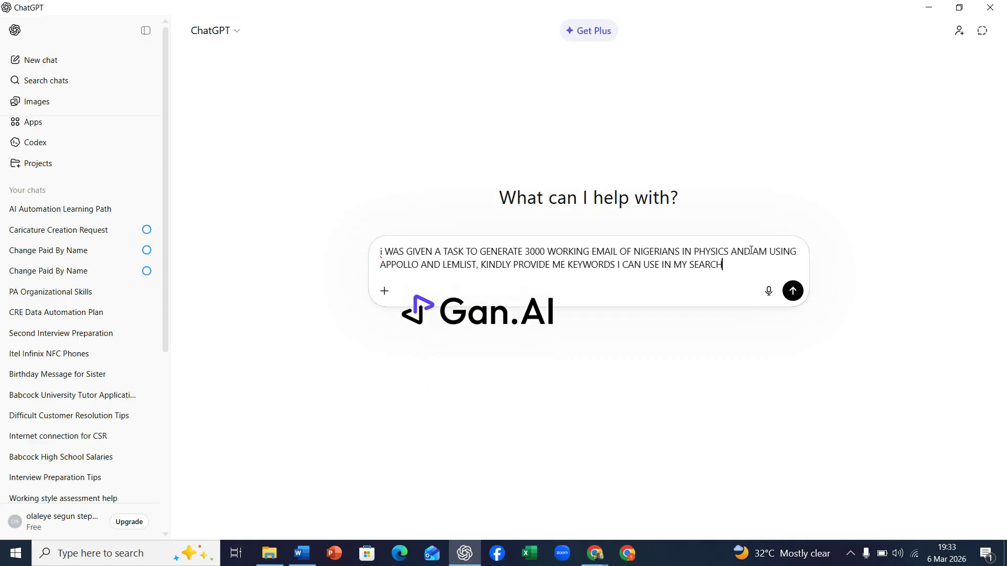
pyautogui.write(' TO GET')
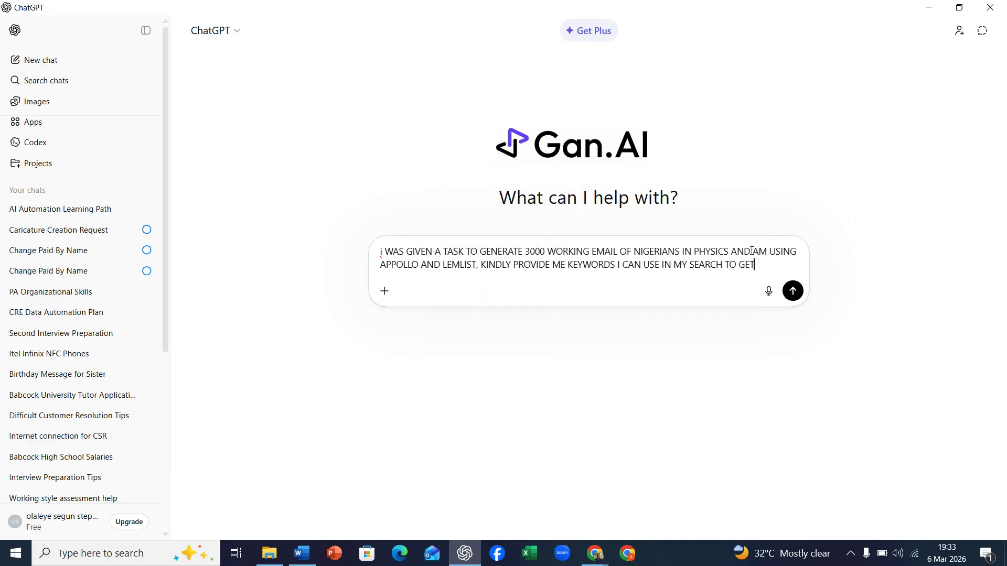
pyautogui.write(' THIS')
pyautogui.press('Return')
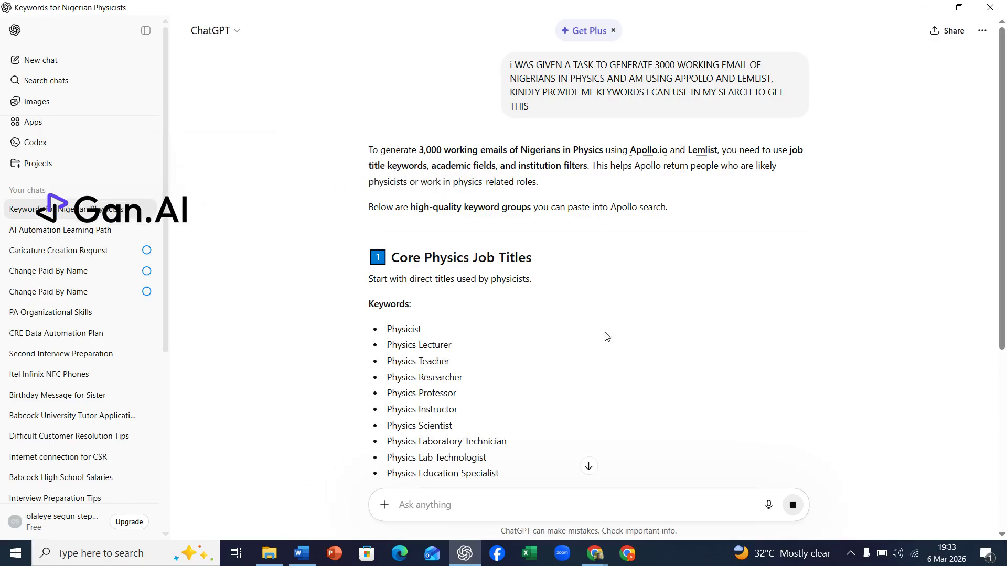
# Copy the Core Physics Job Titles keywords into the Word document below the title, at font size 14
pyautogui.scroll(-2, 606, 337)
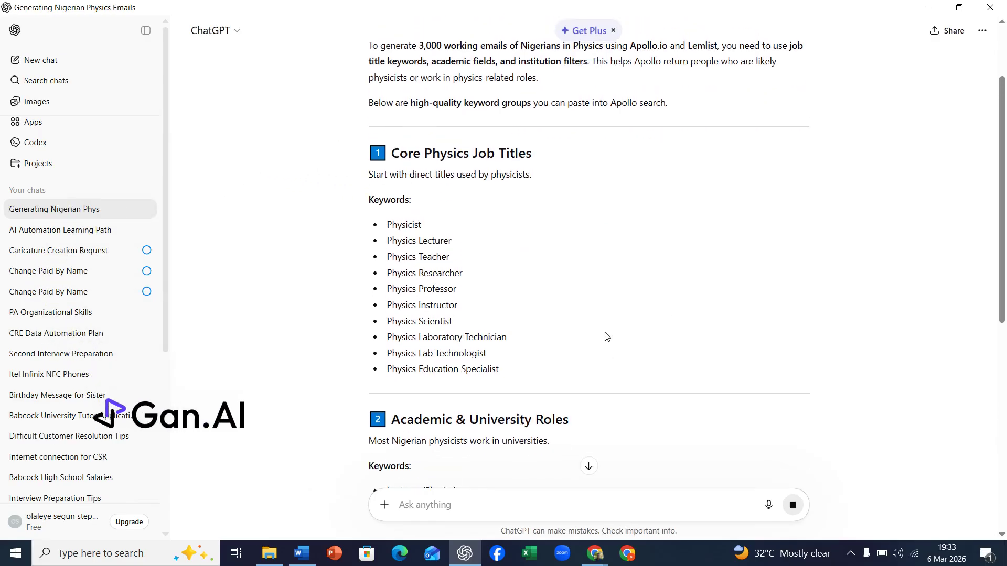
pyautogui.scroll(1, 607, 336)
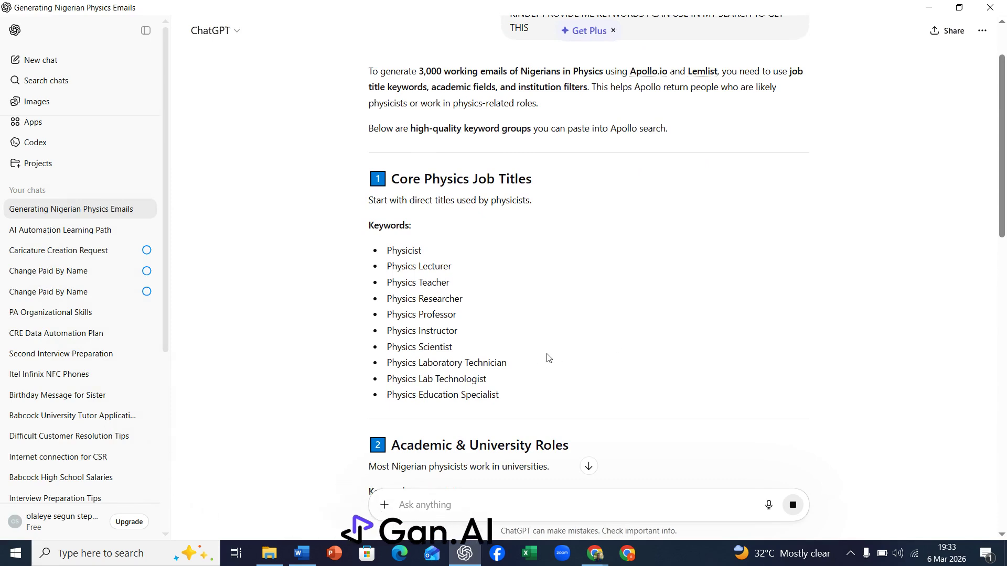
pyautogui.moveTo(386, 250); pyautogui.dragTo(506, 408)
pyautogui.hotkey('ctrl', 'c')
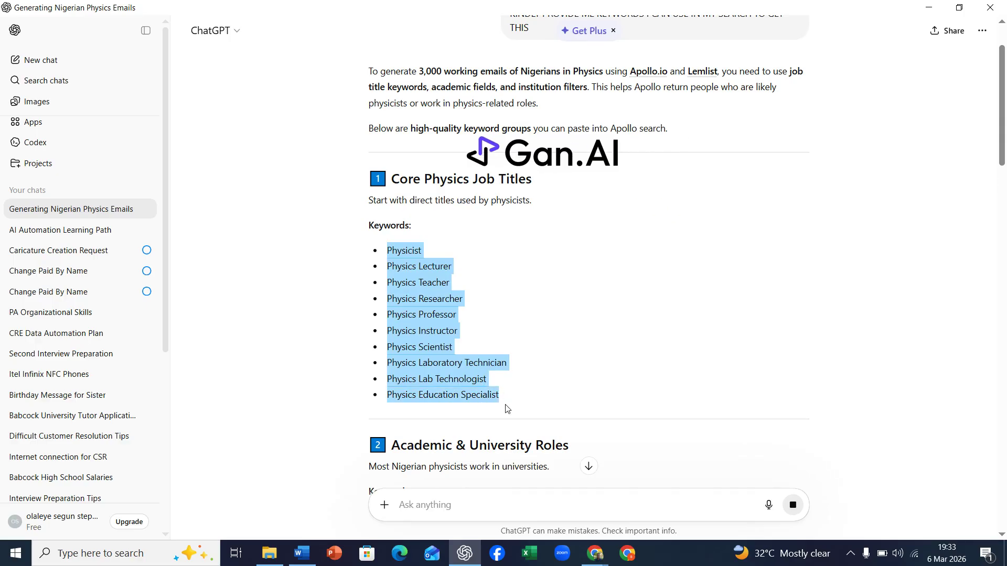
pyautogui.click(301, 553)
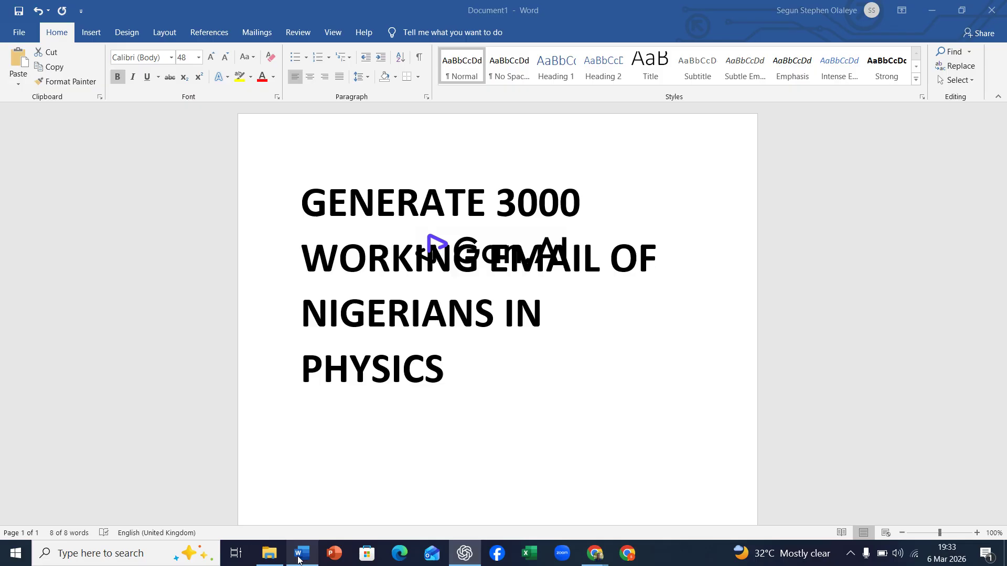
pyautogui.click(434, 430)
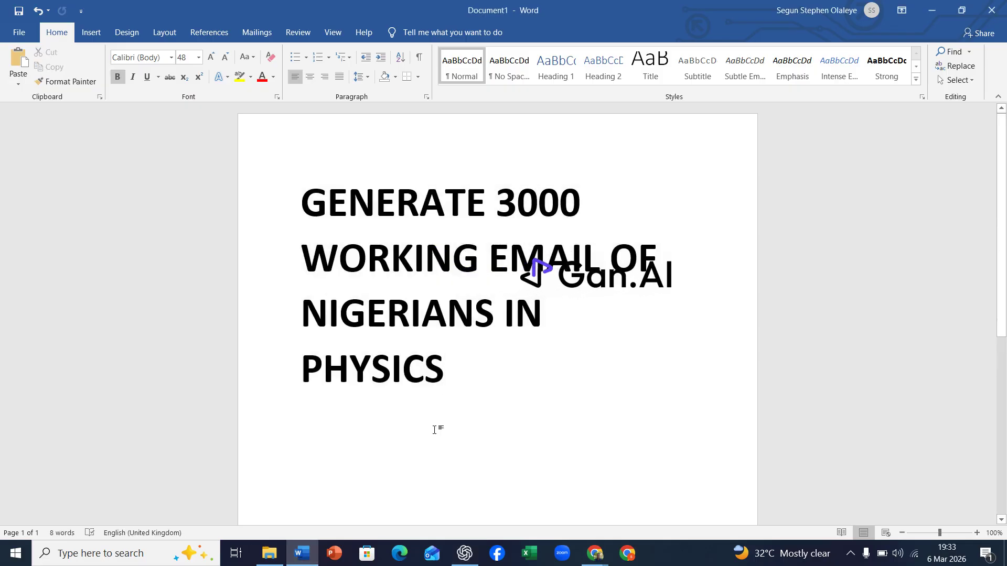
pyautogui.click(199, 58)
pyautogui.click(183, 136)
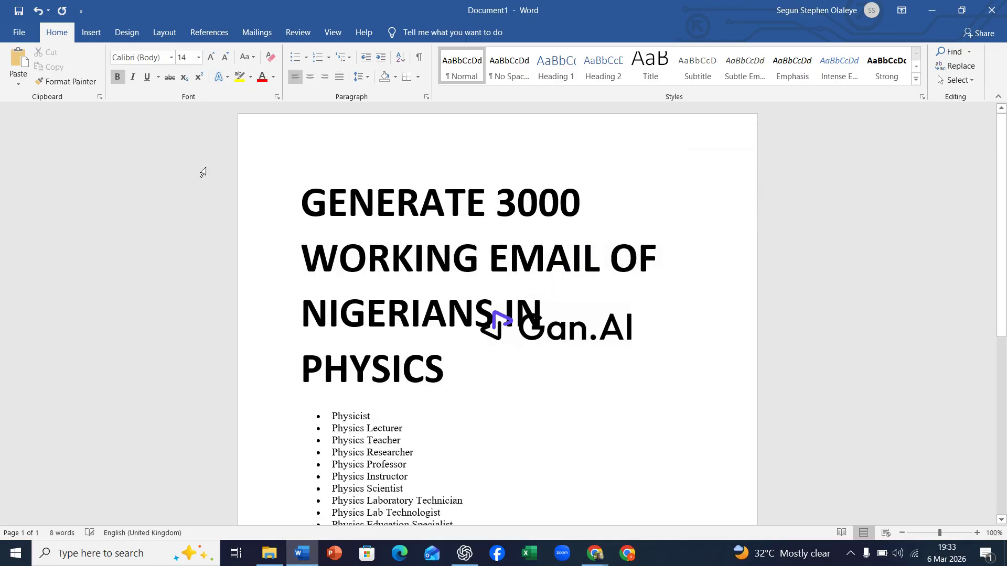
pyautogui.hotkey('ctrl', 'v')
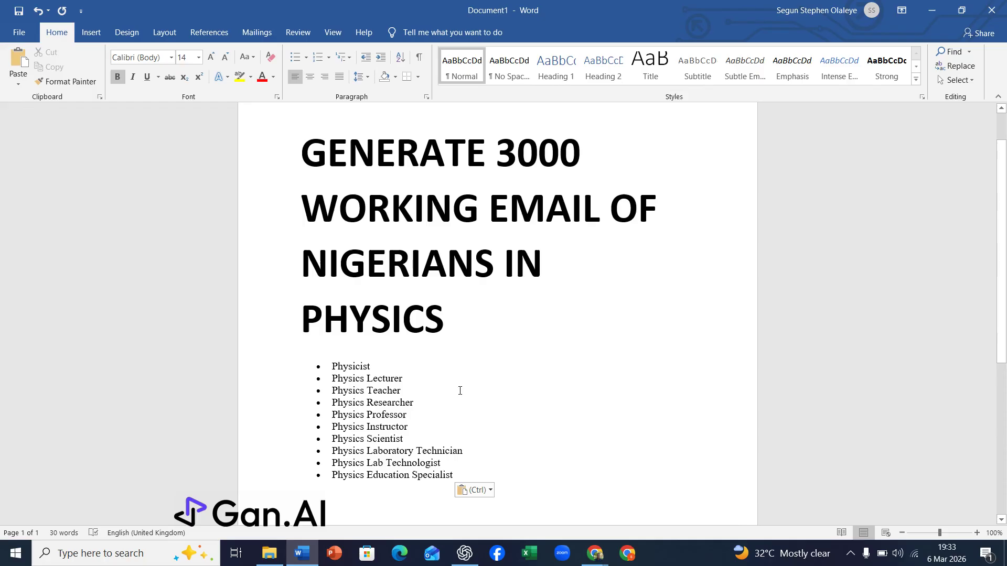
# Copy the Academic & University Roles keywords from the response and paste them below the first list in the document
pyautogui.click(464, 553)
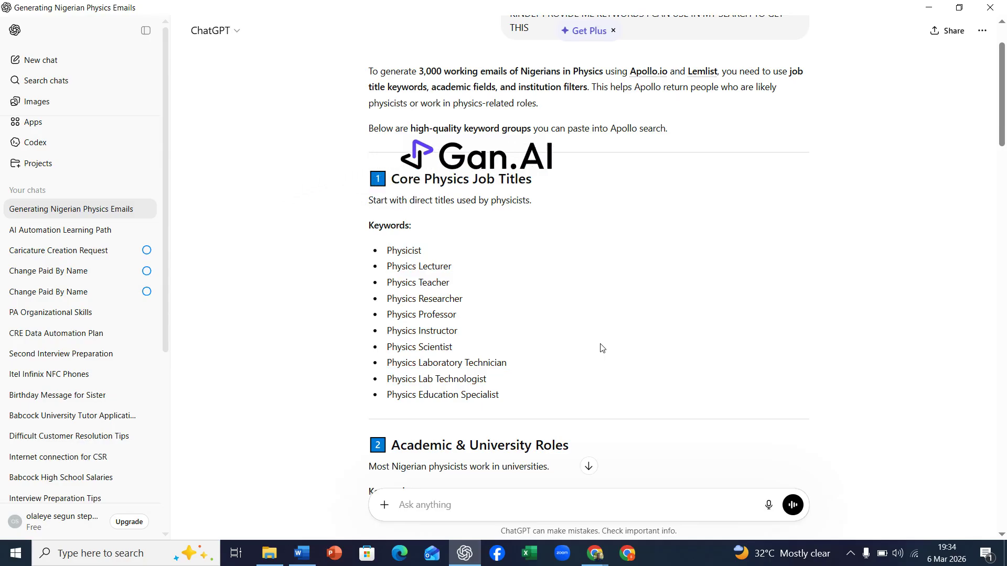
pyautogui.scroll(-5, 602, 348)
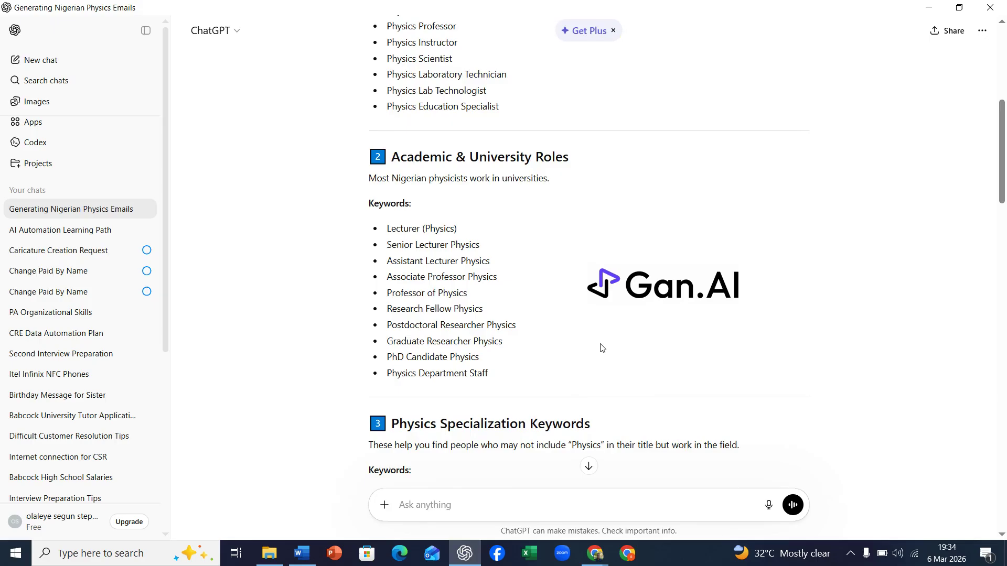
pyautogui.scroll(-1, 602, 348)
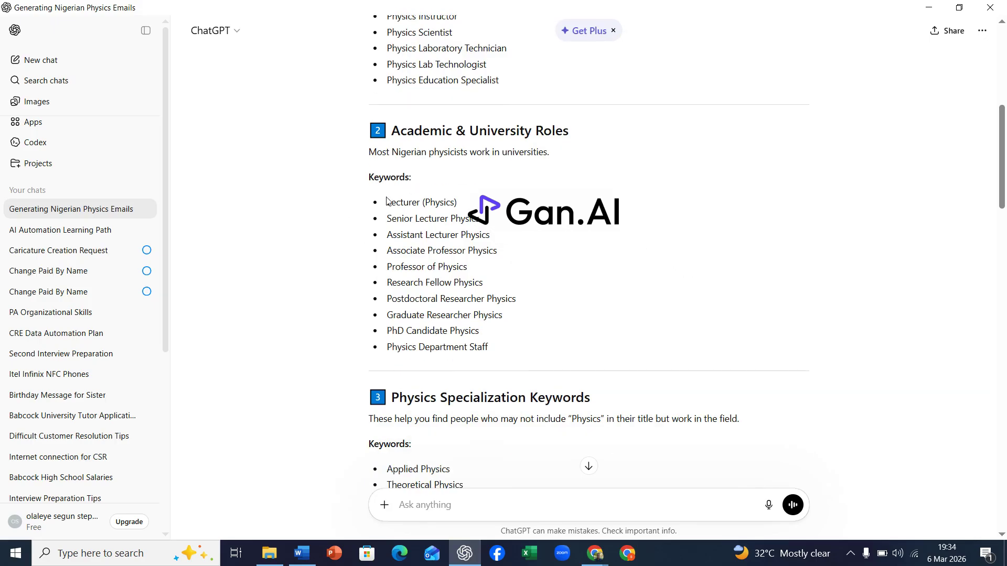
pyautogui.moveTo(390, 204); pyautogui.dragTo(495, 348)
pyautogui.click(307, 555)
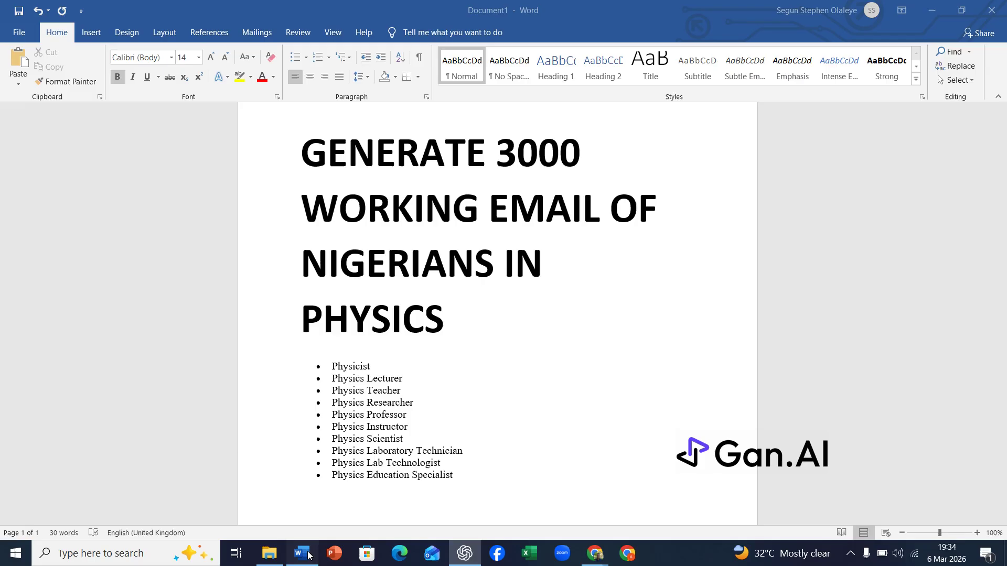
pyautogui.write('• Lecturer (Physics) • Senior Lecturer Physics • Assistant Lecturer Physics • Associate Professor Physics • Professor of Physics • Research Fellow Physics • Postdoctoral Researcher Physics • Graduate Researcher Physics • PhD Candidate Physics • Physics Department Staff')
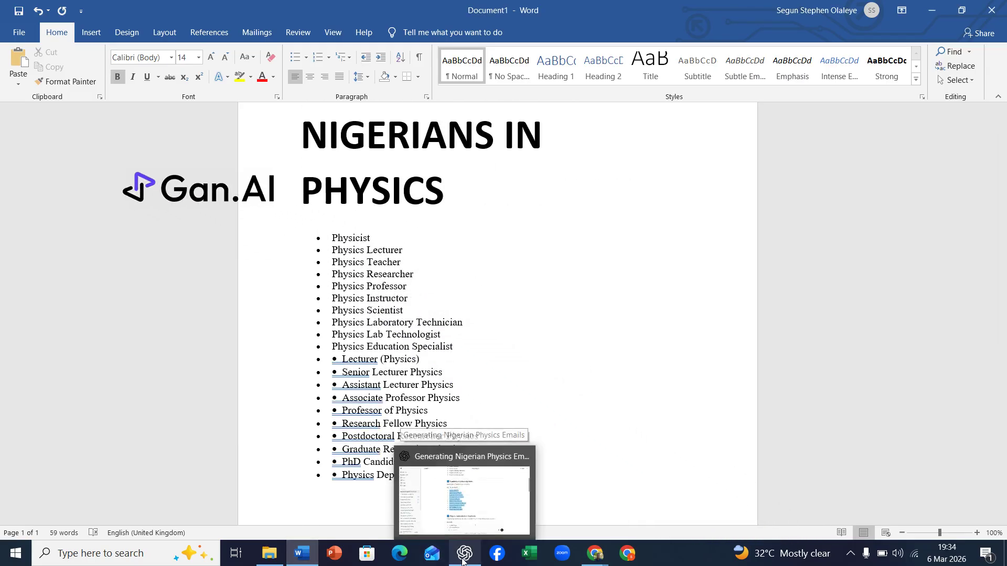
# Copy the Physics Specialization Keywords list from the response and paste it at the end of the document
pyautogui.click(462, 560)
pyautogui.scroll(-4, 598, 329)
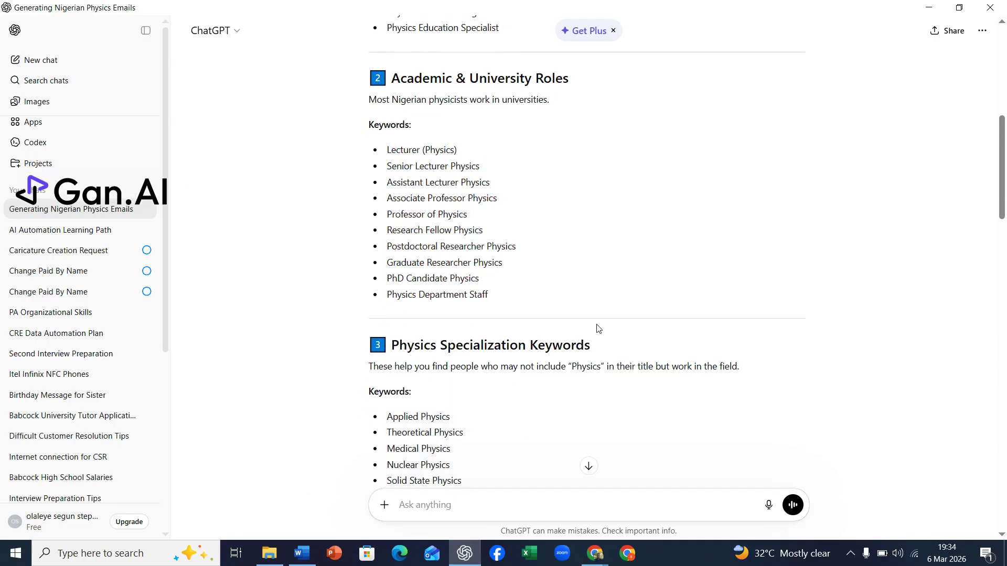
pyautogui.scroll(-2, 598, 328)
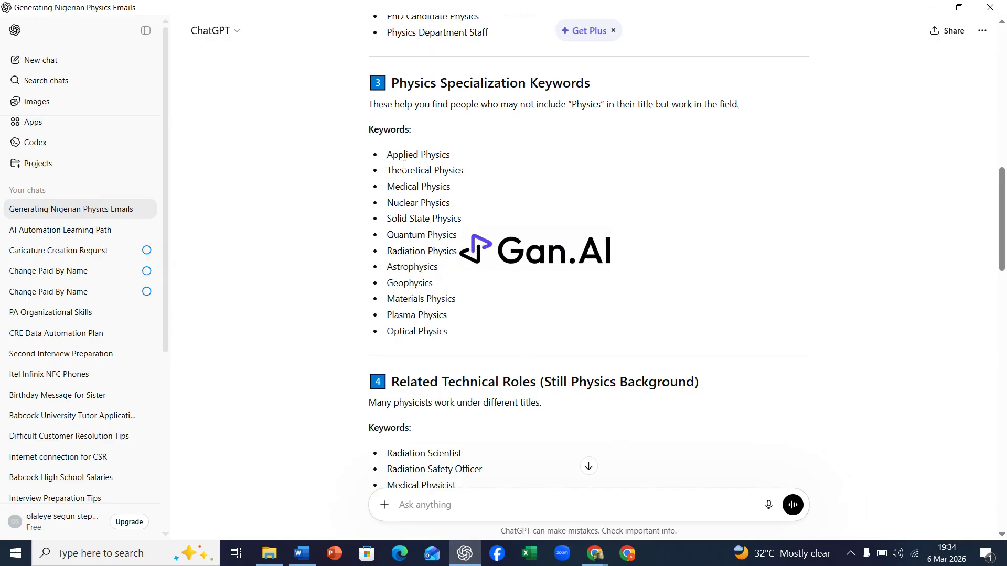
pyautogui.moveTo(388, 159); pyautogui.dragTo(450, 334)
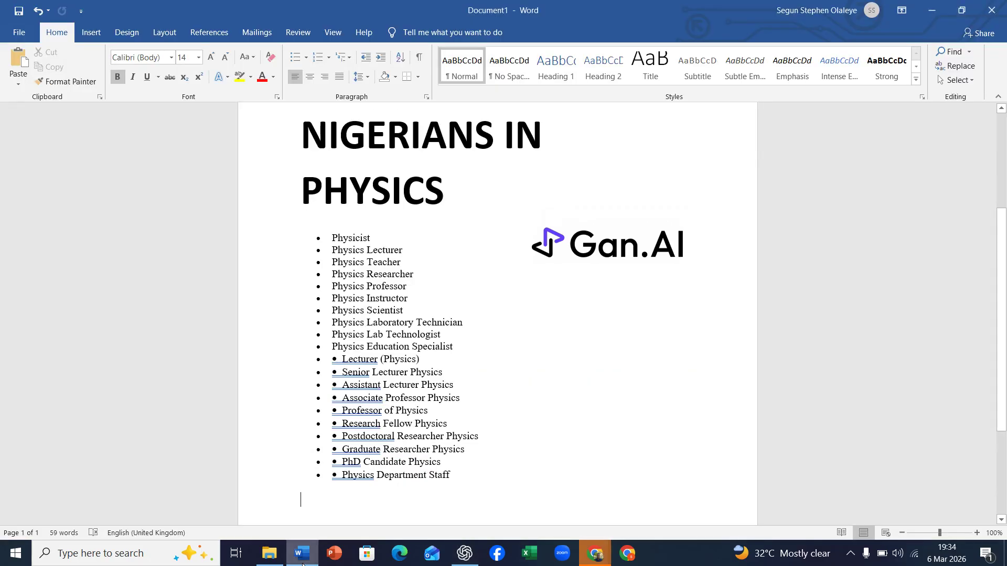
pyautogui.click(301, 553)
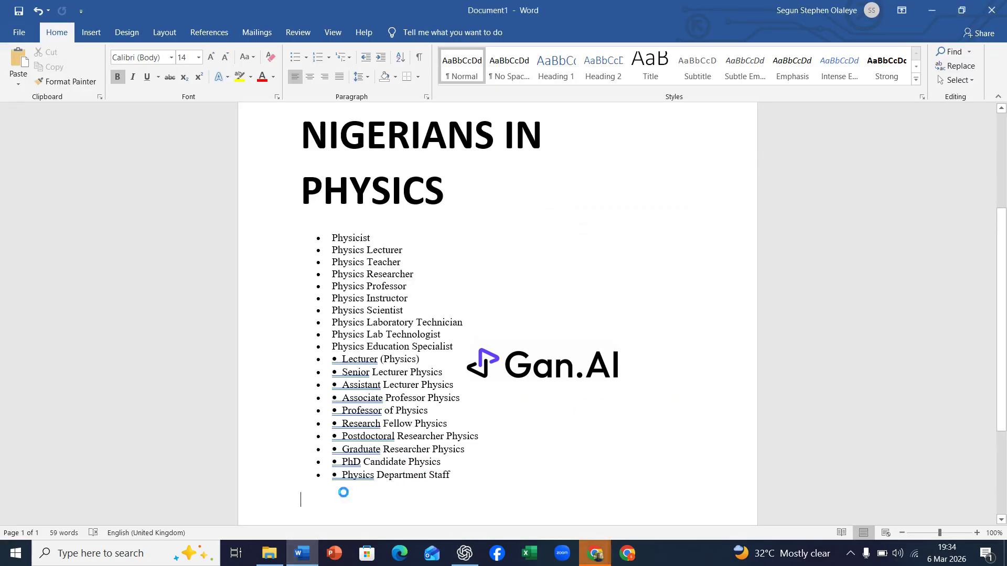
pyautogui.write('• Applied Physics • Theoretical Physics • Medical Physics • Nuclear Physics • Solid State Physics • Quantum Physics • Radiation Physics • Astrophysics • Geophysics • Materials Physics • Plasma Physics • Optical Physics')
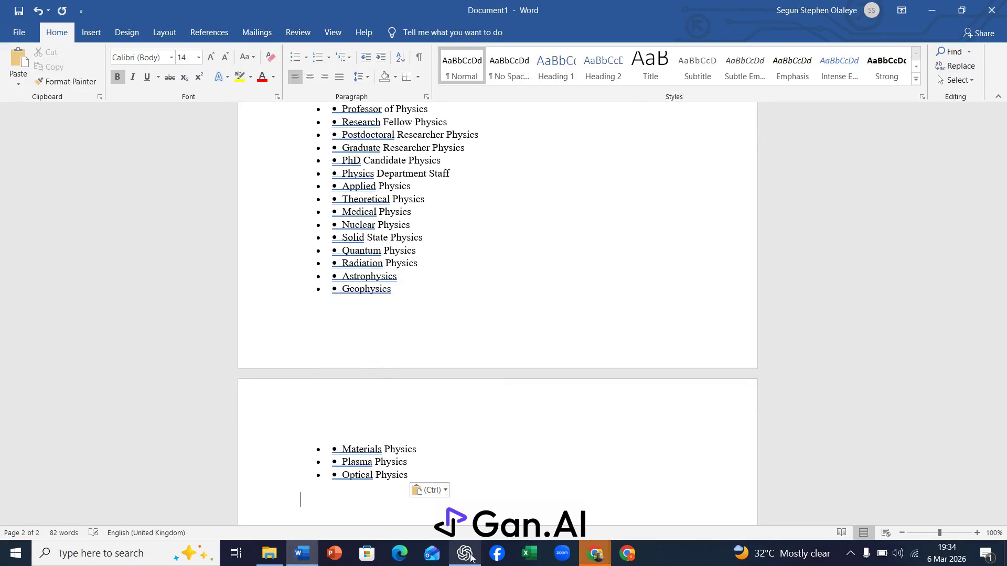
# Copy the Related Technical Roles keywords from the response and paste them at the end of the document
pyautogui.click(465, 553)
pyautogui.click(586, 293)
pyautogui.scroll(-5, 587, 293)
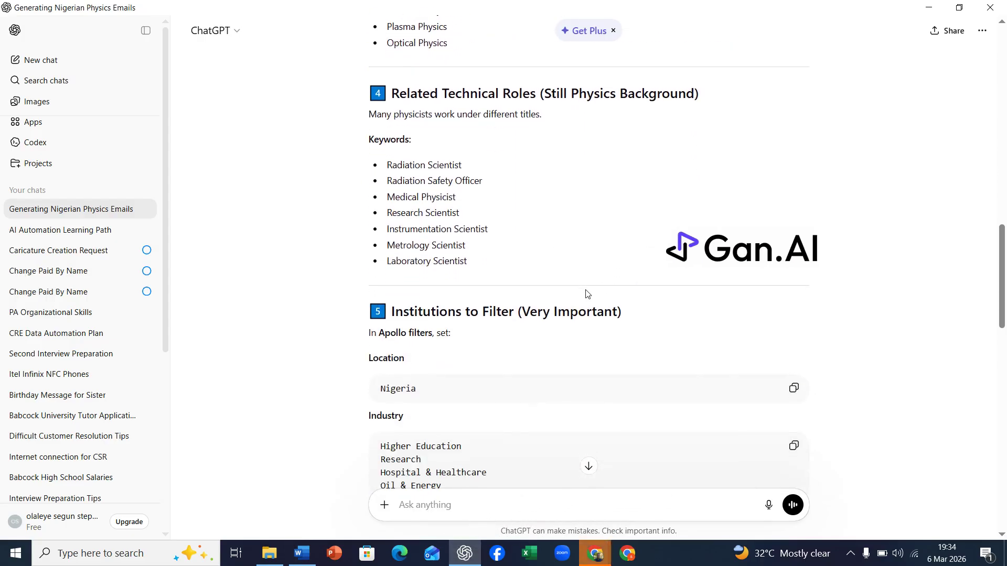
pyautogui.moveTo(386, 165); pyautogui.dragTo(474, 267)
pyautogui.hotkey('ctrl', 'c')
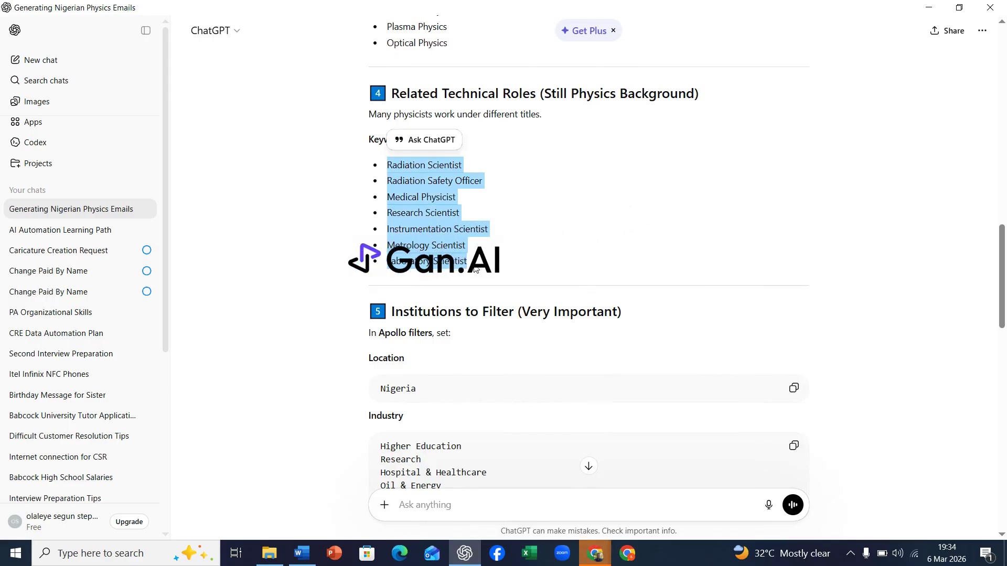
pyautogui.hotkey('alt', 'Tab')
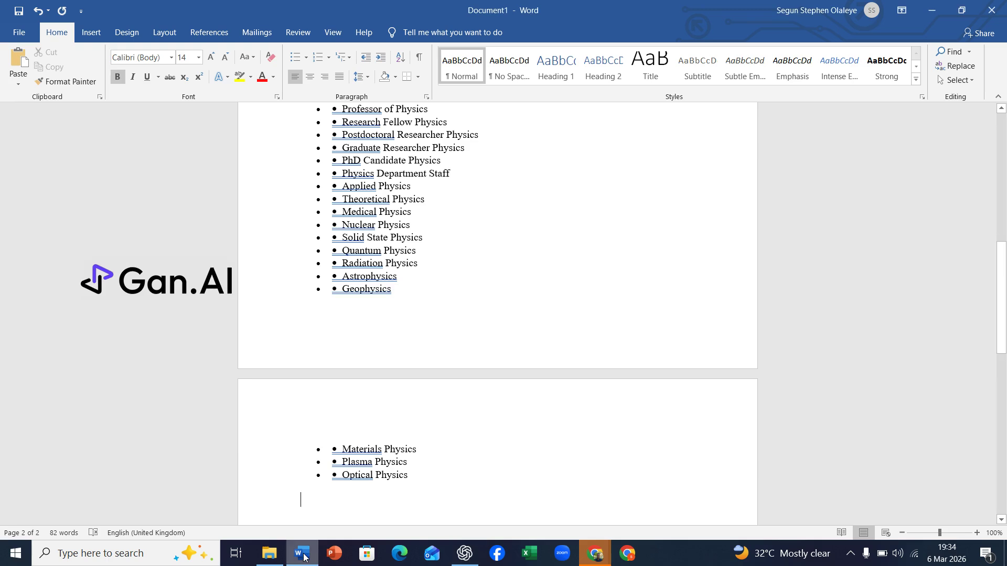
pyautogui.hotkey('ctrl', 'v')
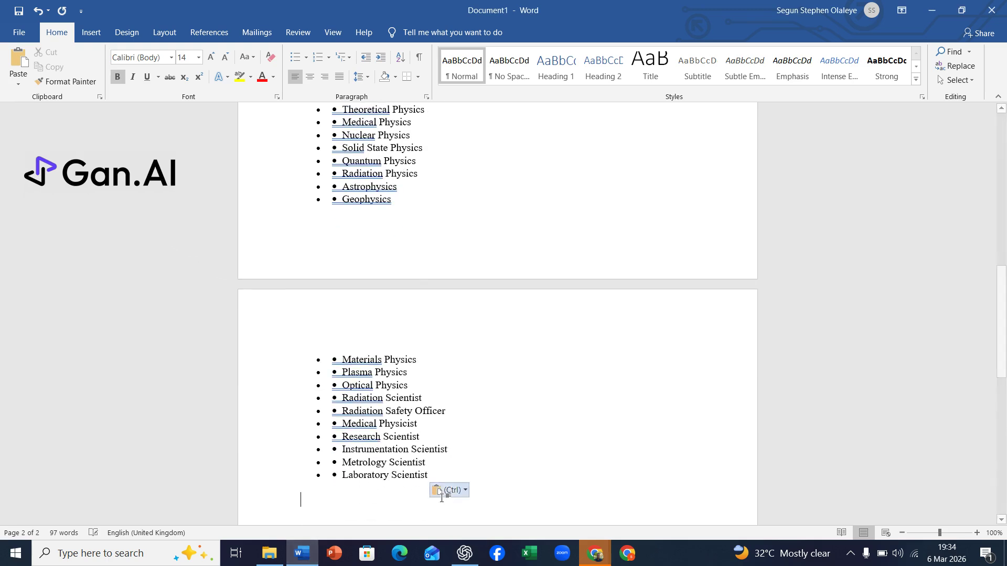
# Read through the rest of the response's institution filters, Boolean search examples and Apollo filter tips
pyautogui.click(463, 553)
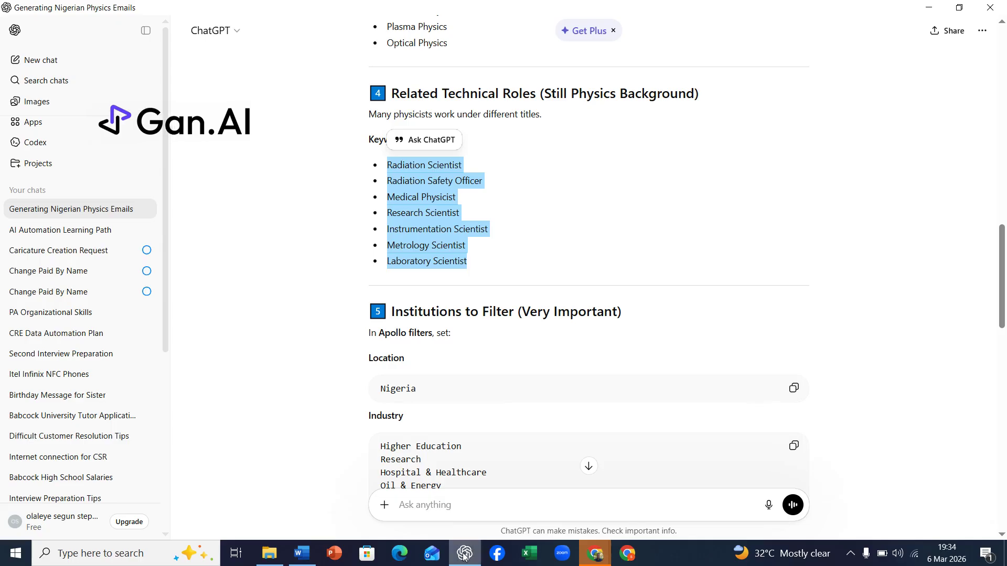
pyautogui.click(505, 361)
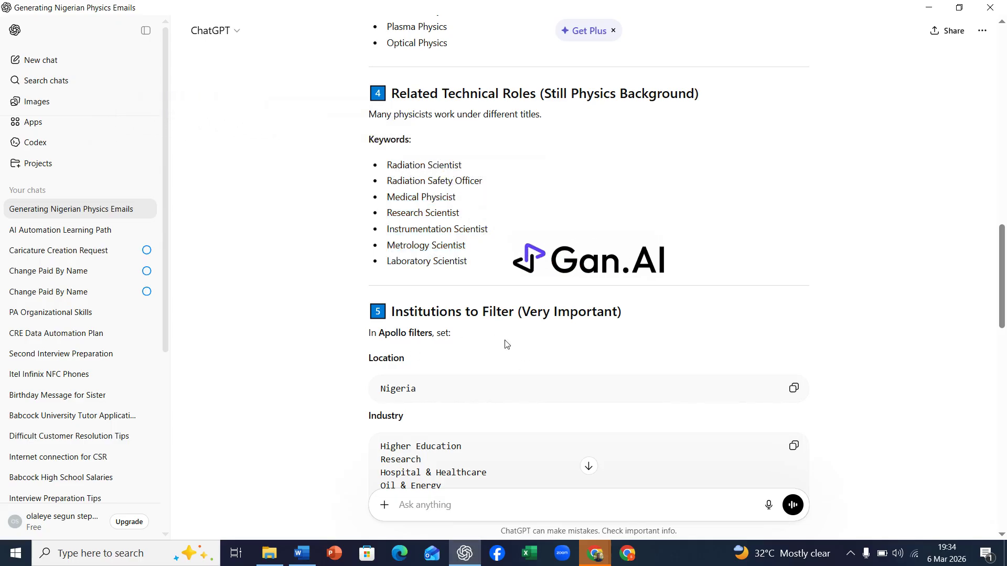
pyautogui.scroll(-3, 506, 343)
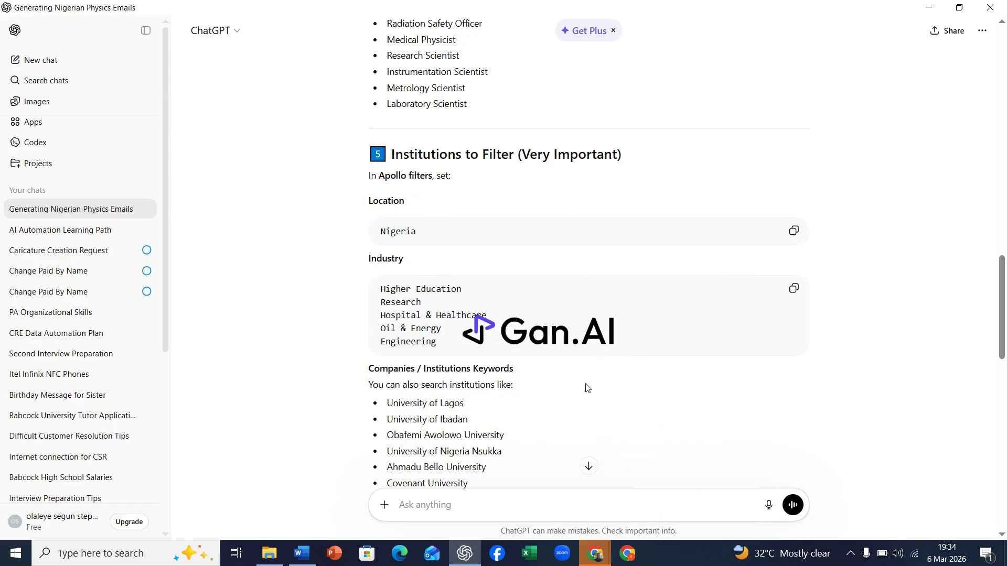
pyautogui.scroll(-3, 587, 388)
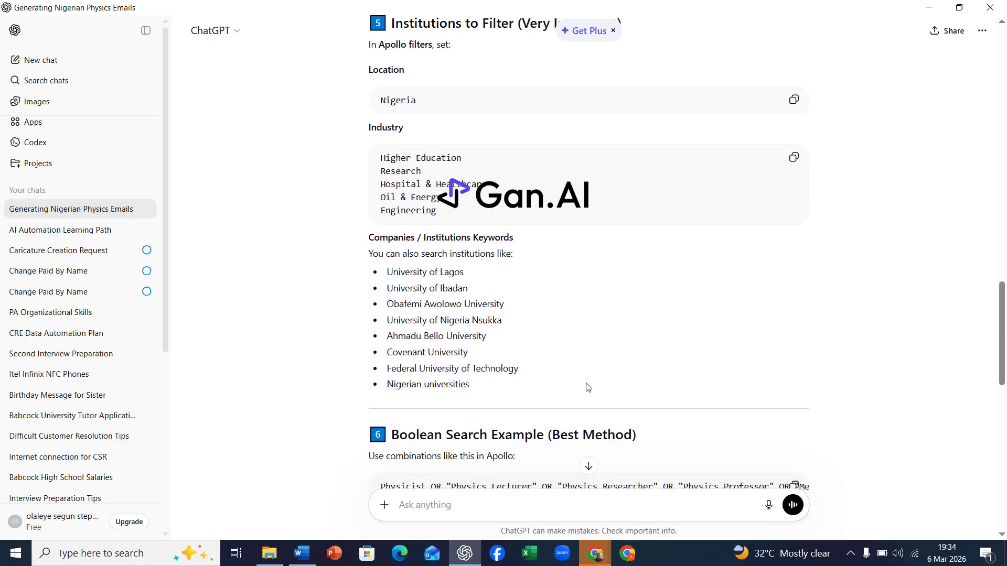
pyautogui.scroll(-4, 588, 388)
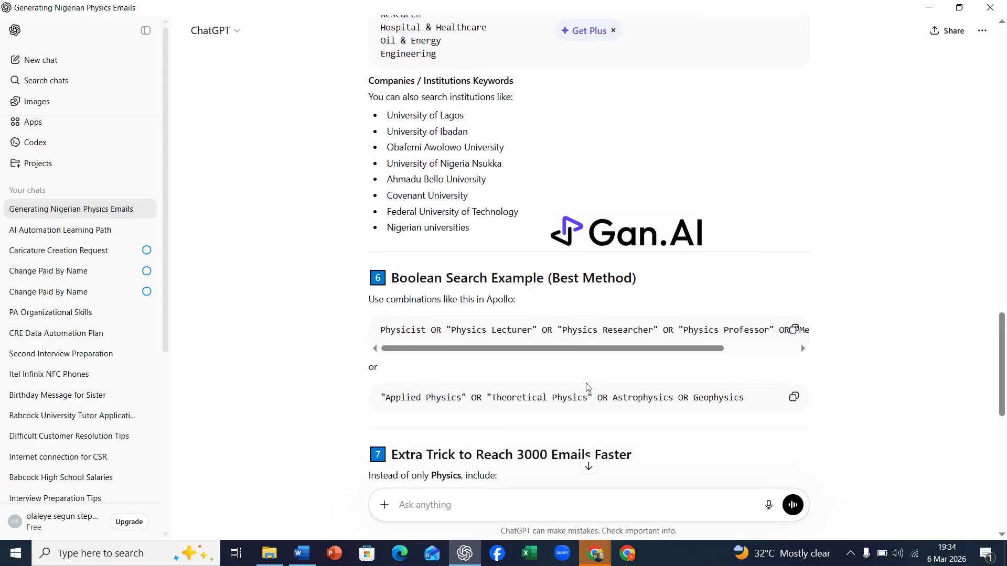
pyautogui.scroll(-5, 586, 383)
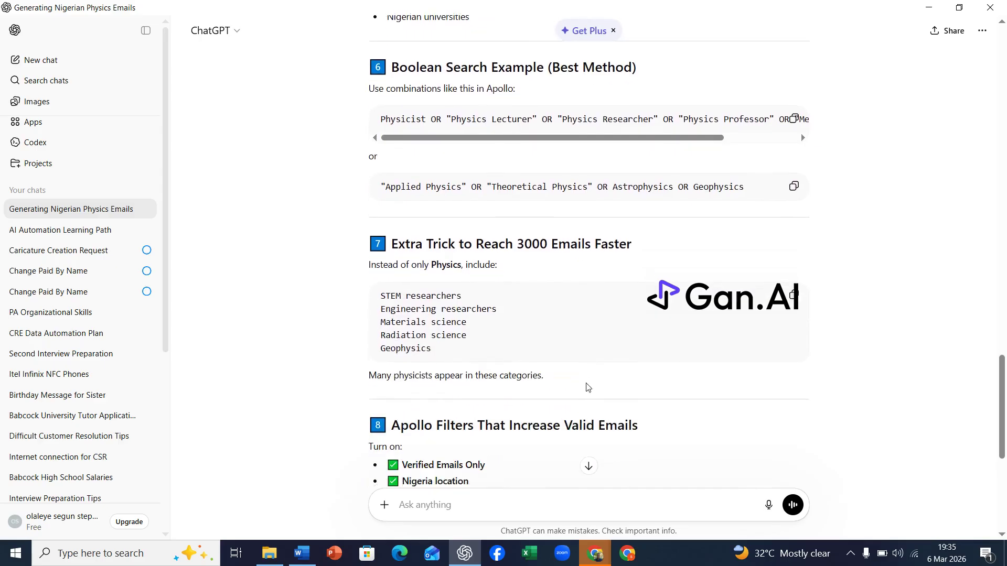
pyautogui.scroll(-3, 587, 387)
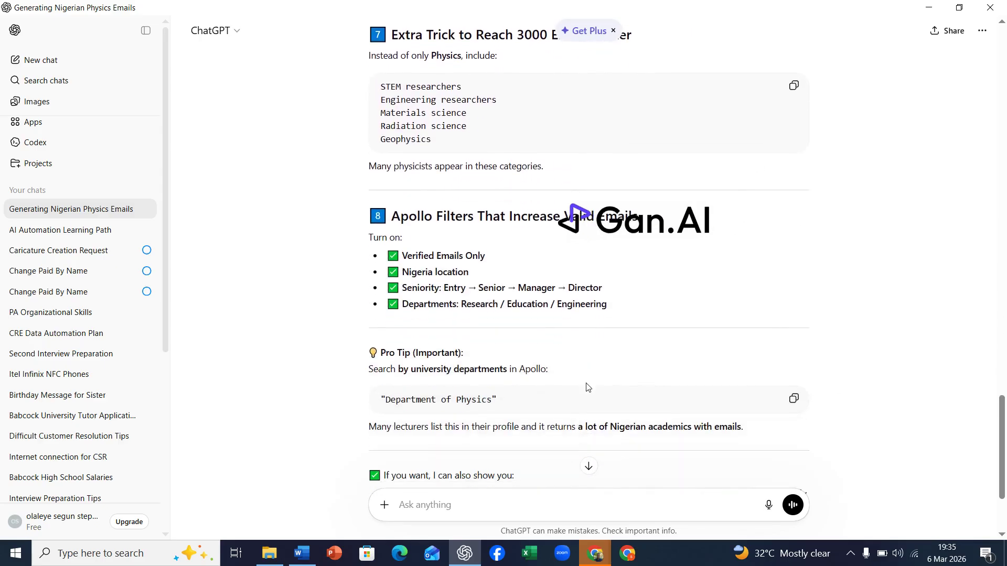
pyautogui.scroll(15, 587, 383)
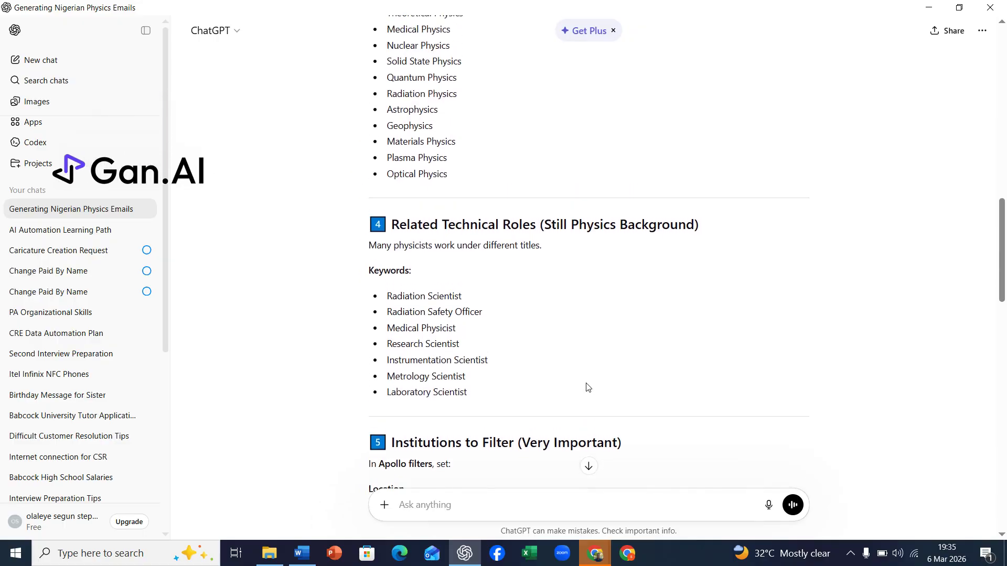
pyautogui.scroll(-2, 587, 385)
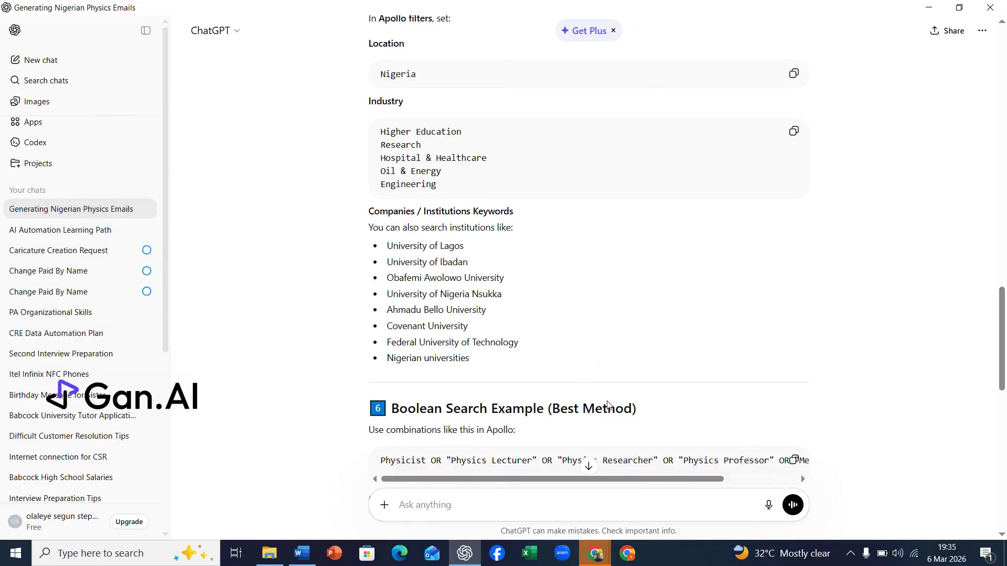
# Switch to the browser, dismiss the tab prompt, and open the People database in lemlist
pyautogui.click(596, 557)
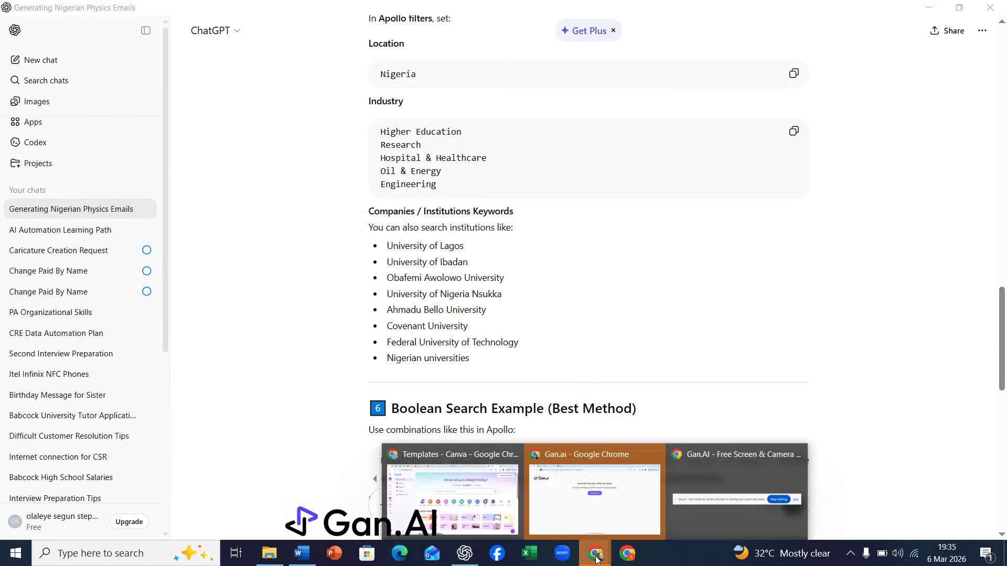
pyautogui.moveTo(558, 516)
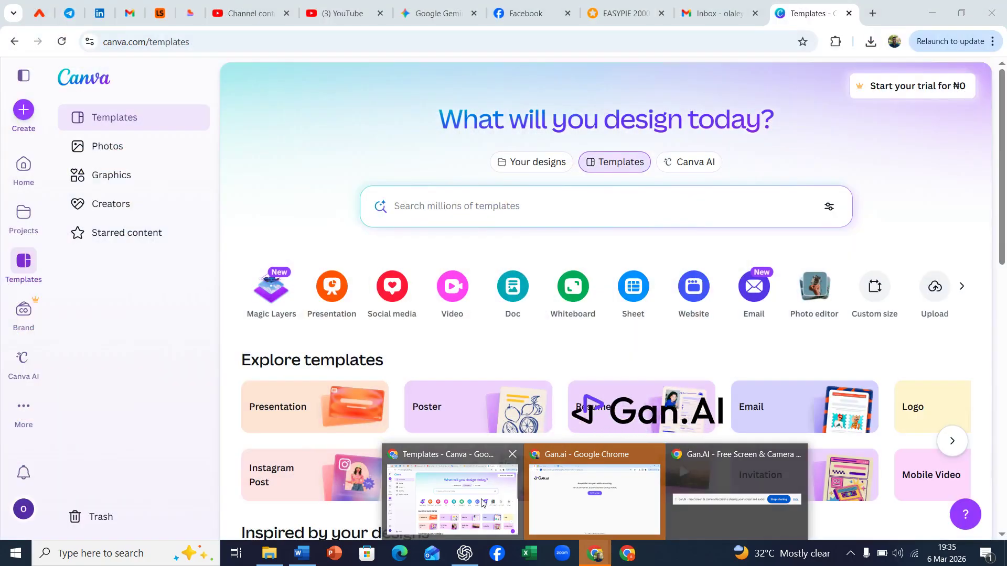
pyautogui.moveTo(500, 502)
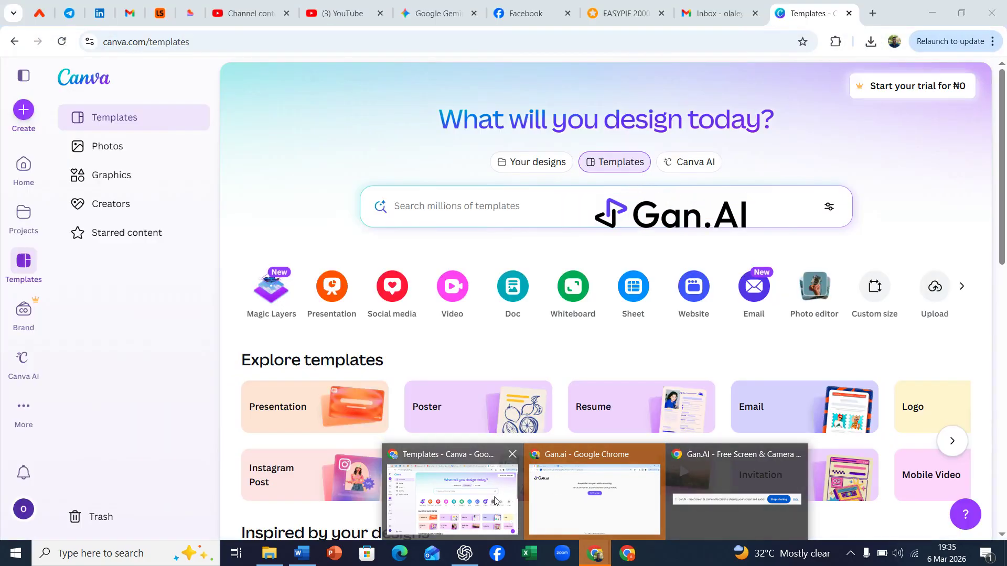
pyautogui.click(557, 503)
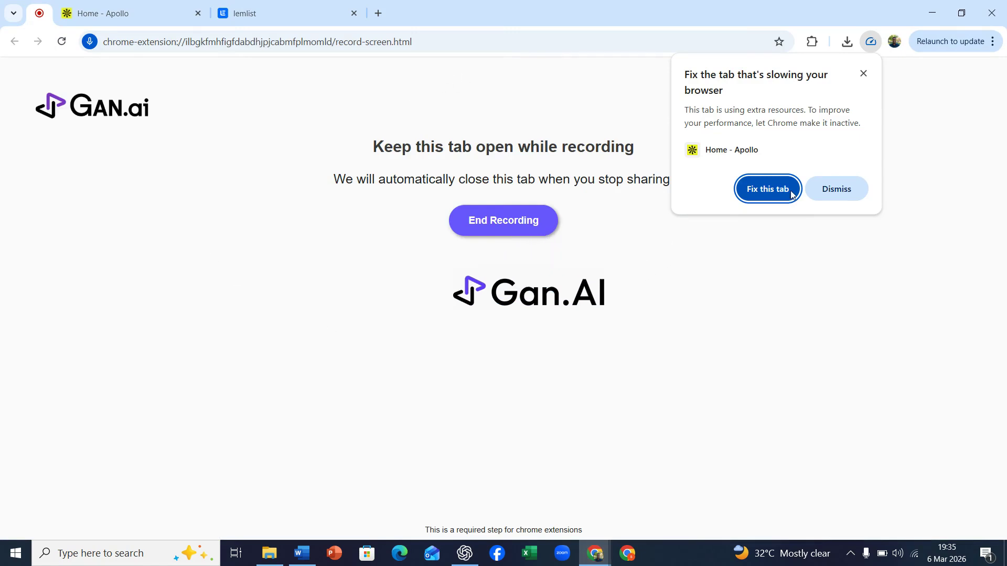
pyautogui.click(770, 188)
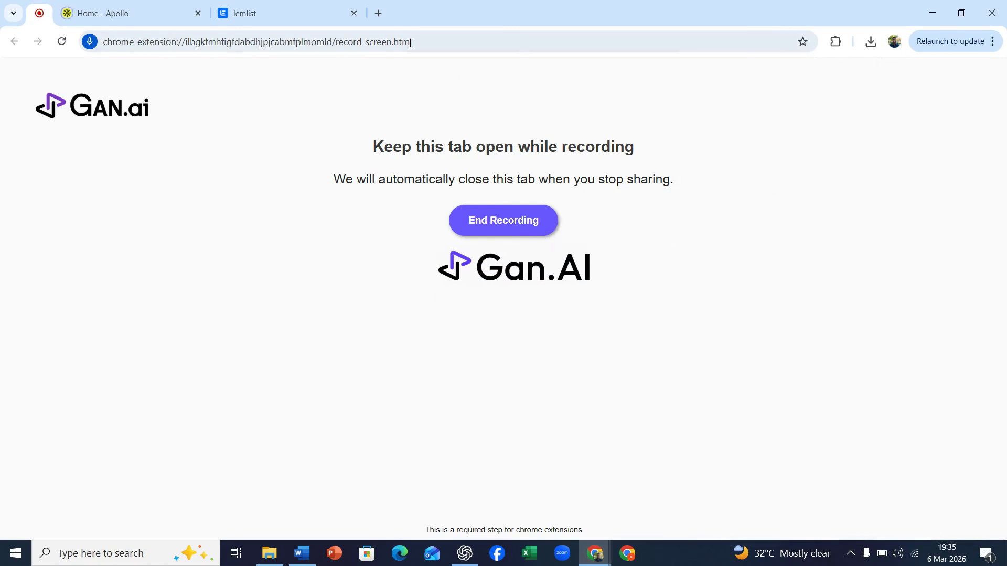
pyautogui.click(251, 18)
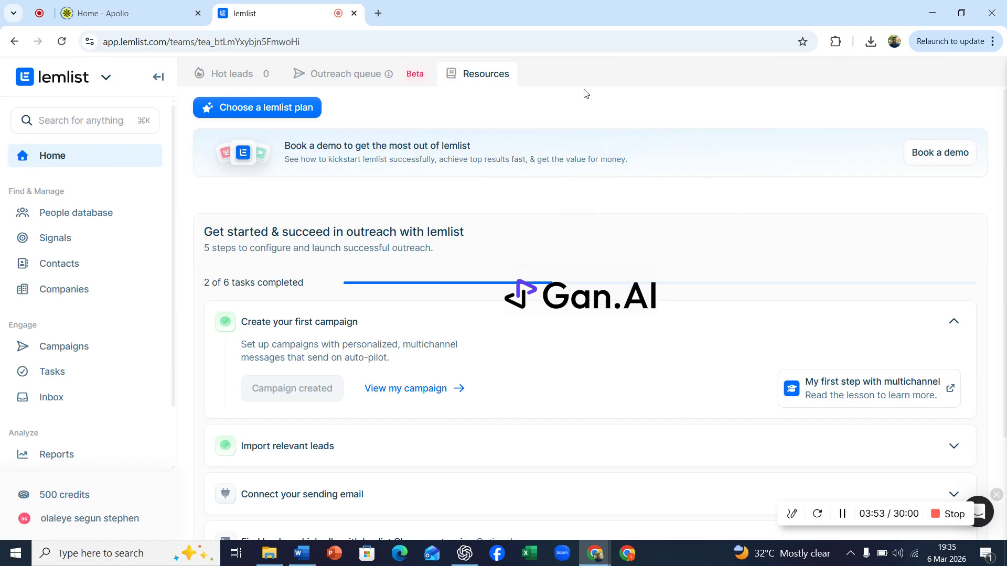
pyautogui.click(76, 215)
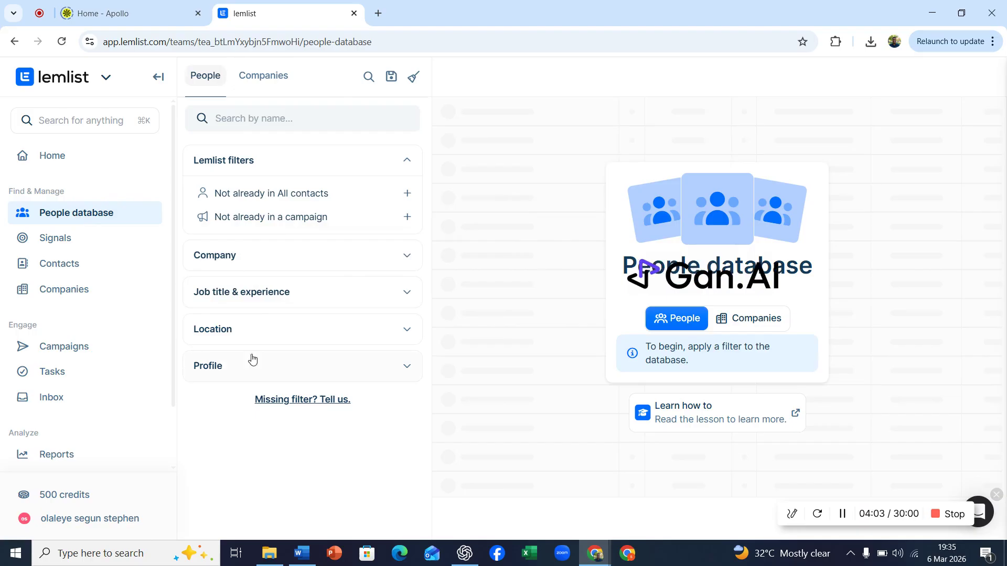
# Filter the People database by the country Nigeria under Location
pyautogui.click(407, 330)
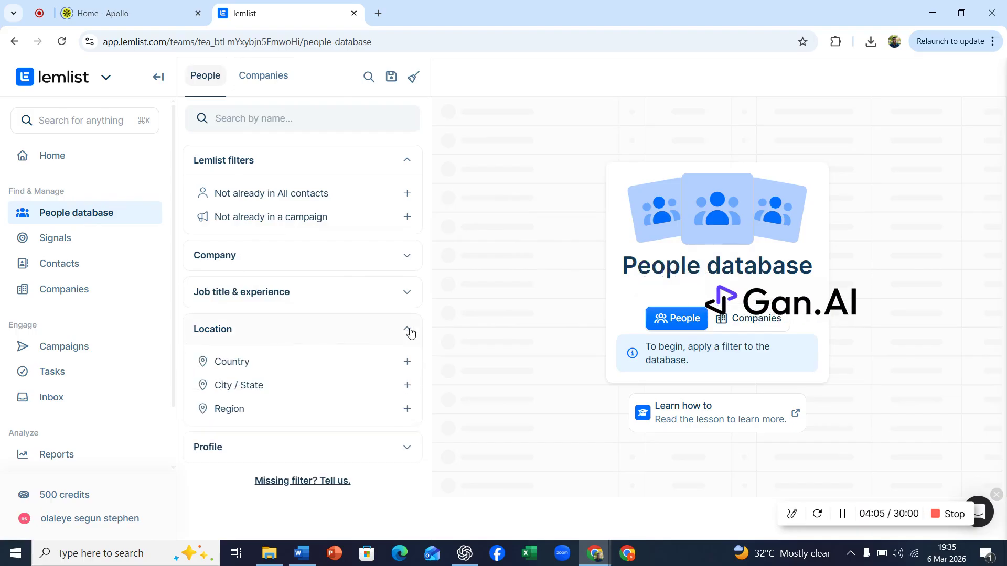
pyautogui.click(233, 364)
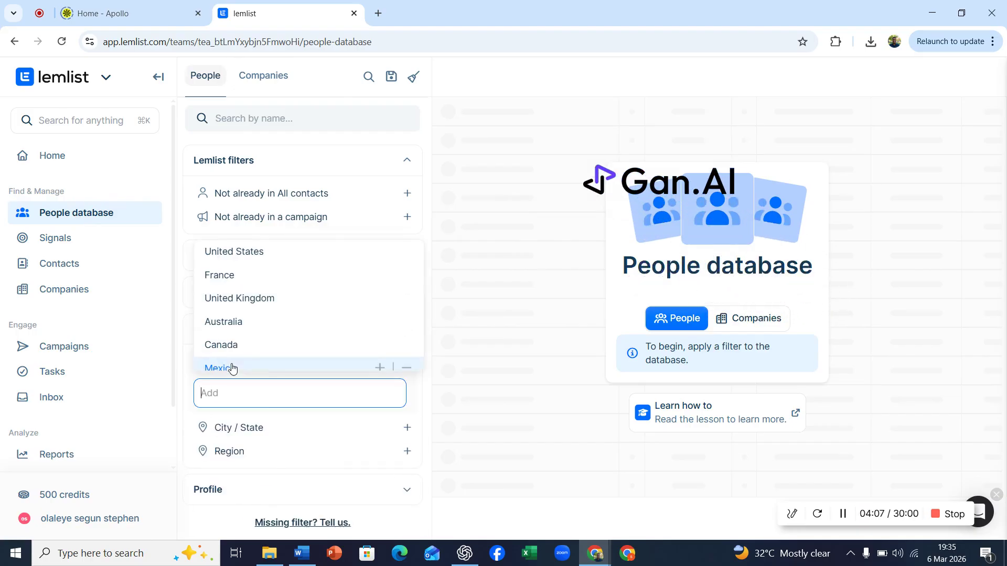
pyautogui.write('nig')
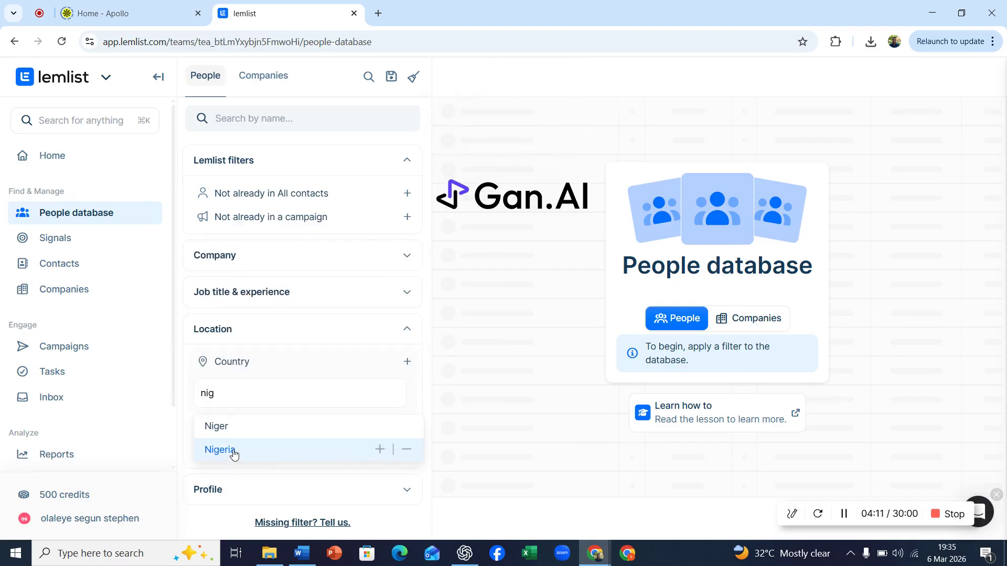
pyautogui.click(233, 452)
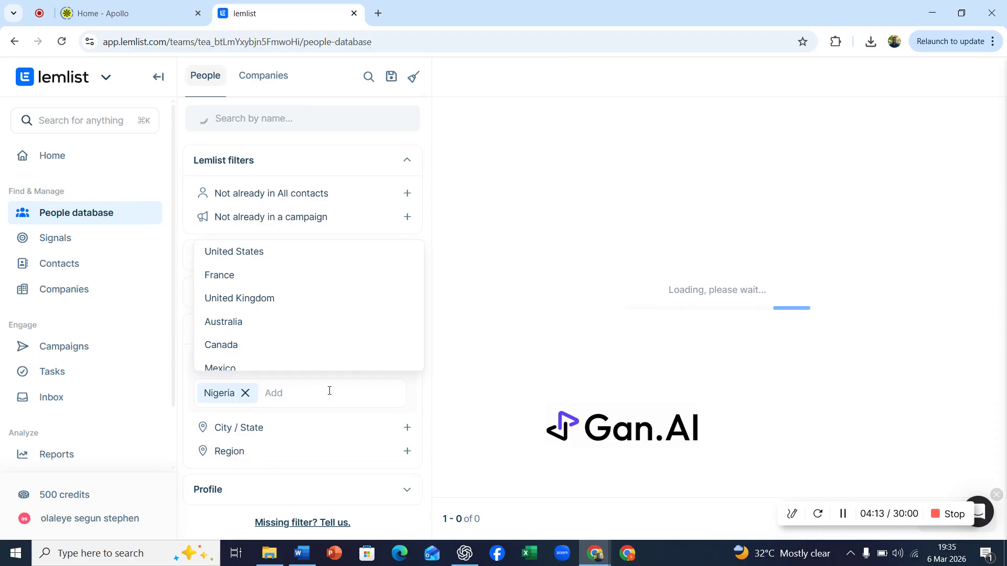
pyautogui.click(425, 424)
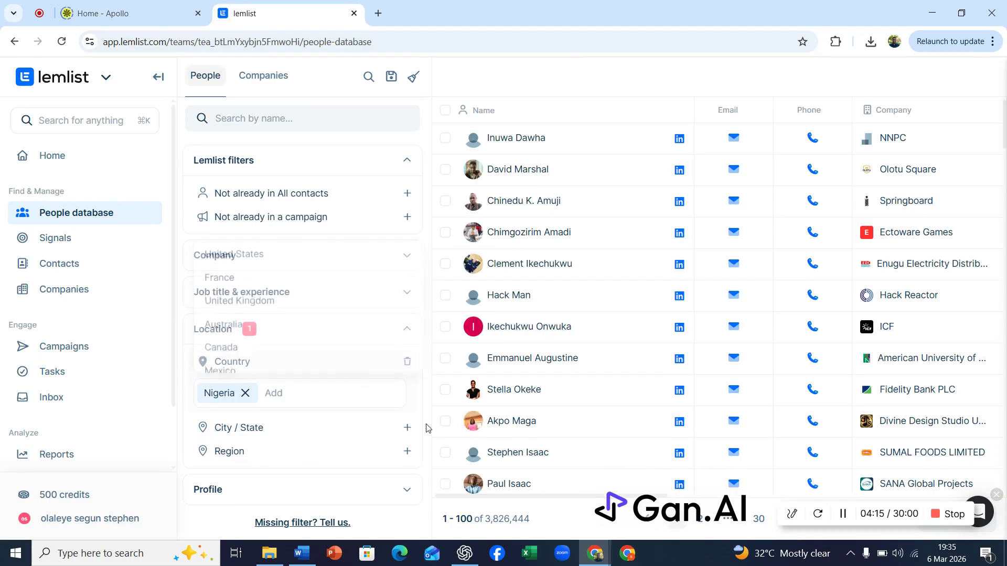
pyautogui.click(409, 329)
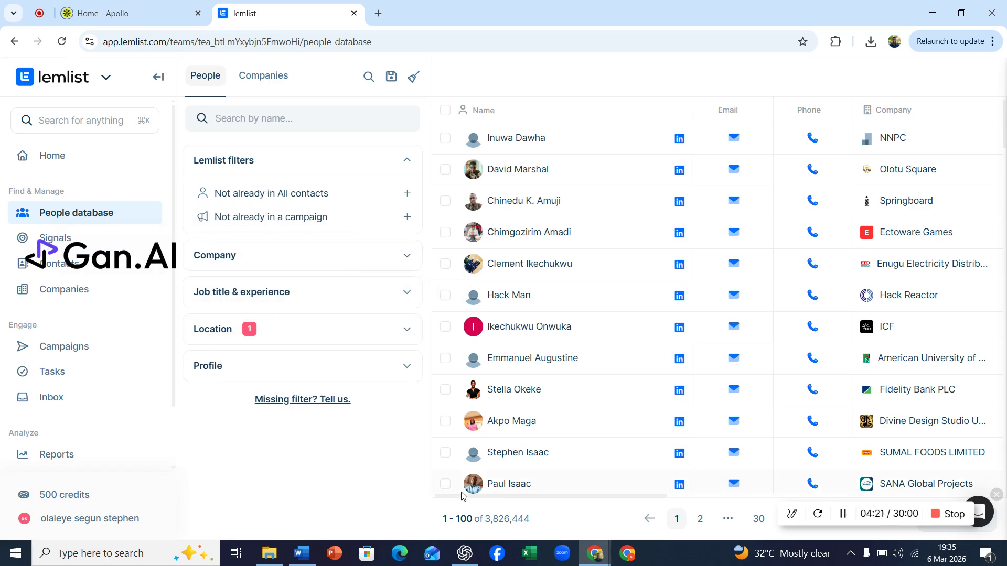
# Review the recommended location, industry and institution filters in the ChatGPT response
pyautogui.click(464, 553)
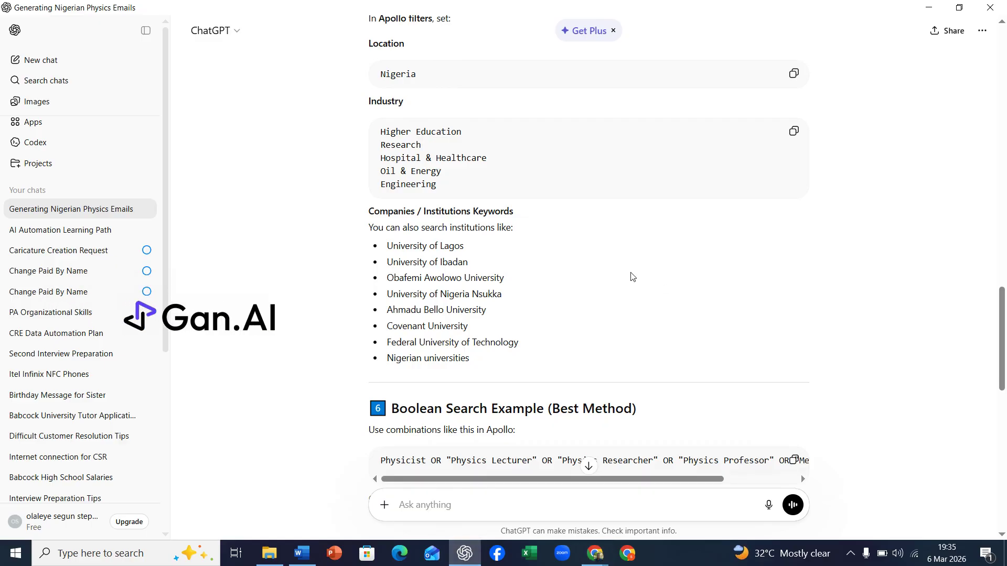
pyautogui.scroll(2, 633, 277)
pyautogui.scroll(-2, 489, 257)
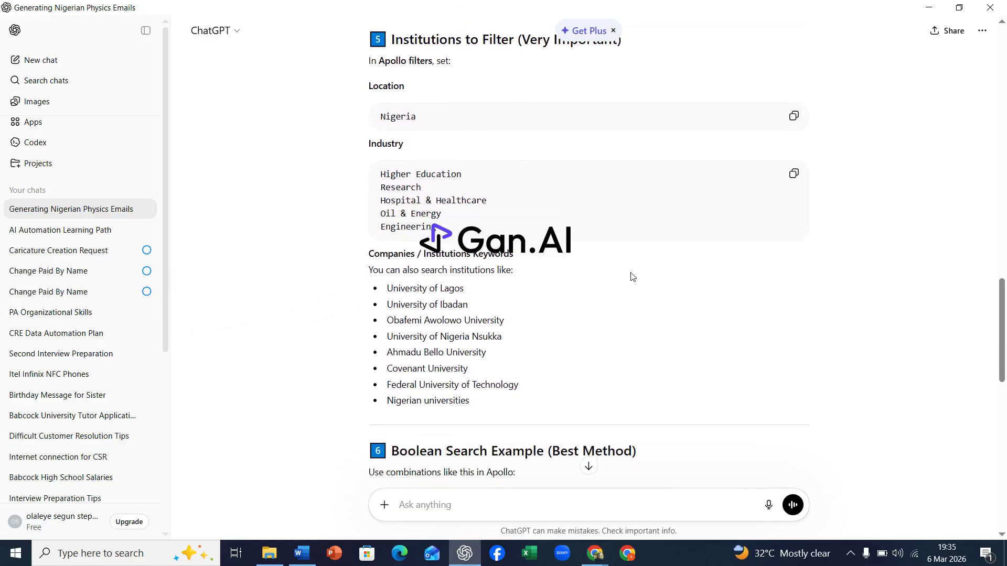
pyautogui.click(464, 556)
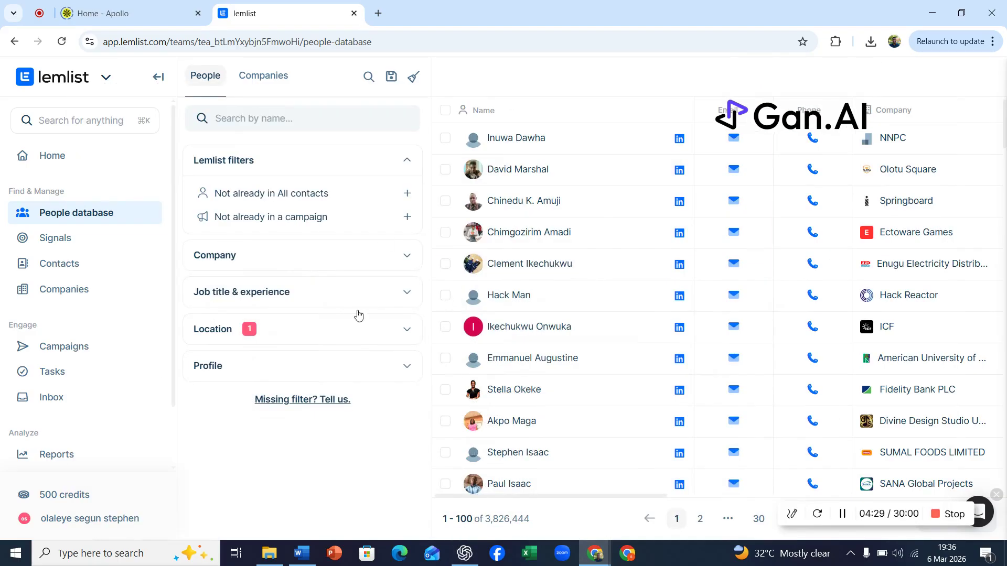
# Add the whole Education category to the company industry filter
pyautogui.click(407, 295)
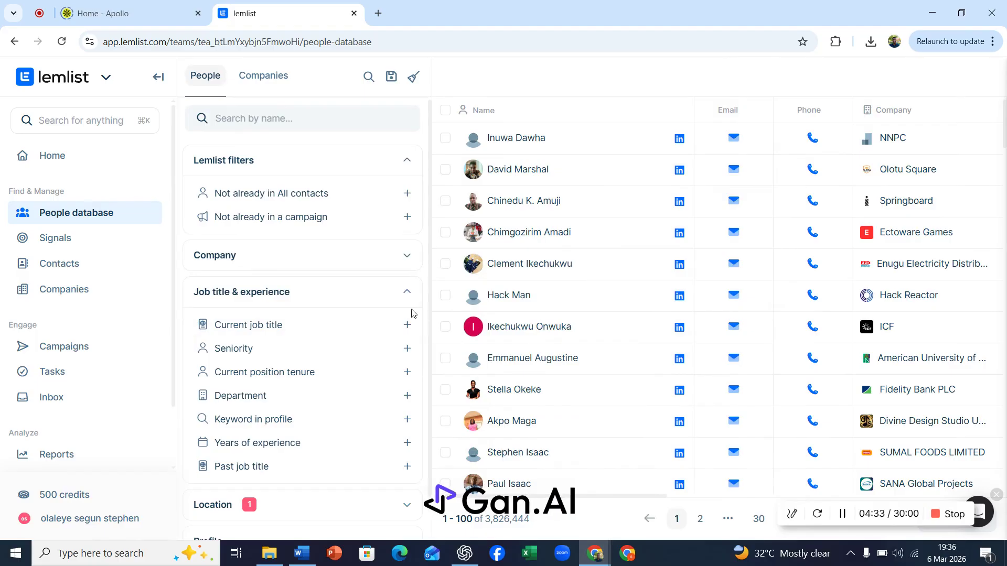
pyautogui.click(406, 295)
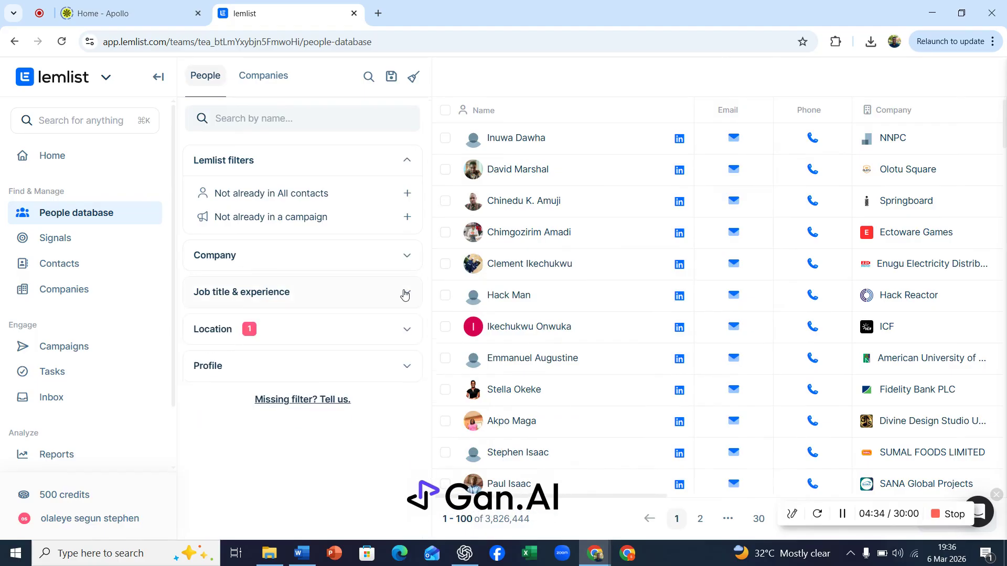
pyautogui.click(407, 257)
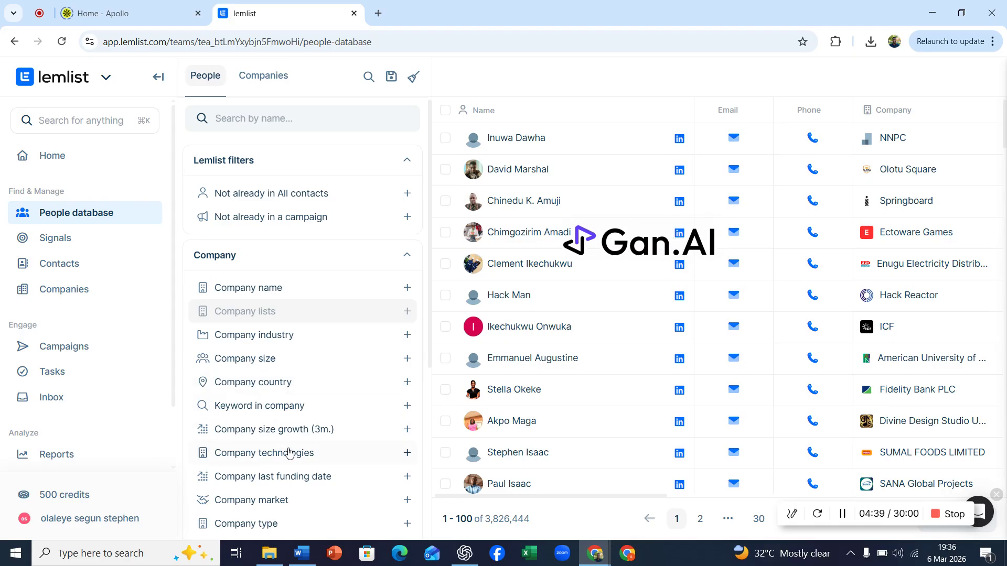
pyautogui.scroll(-5, 290, 453)
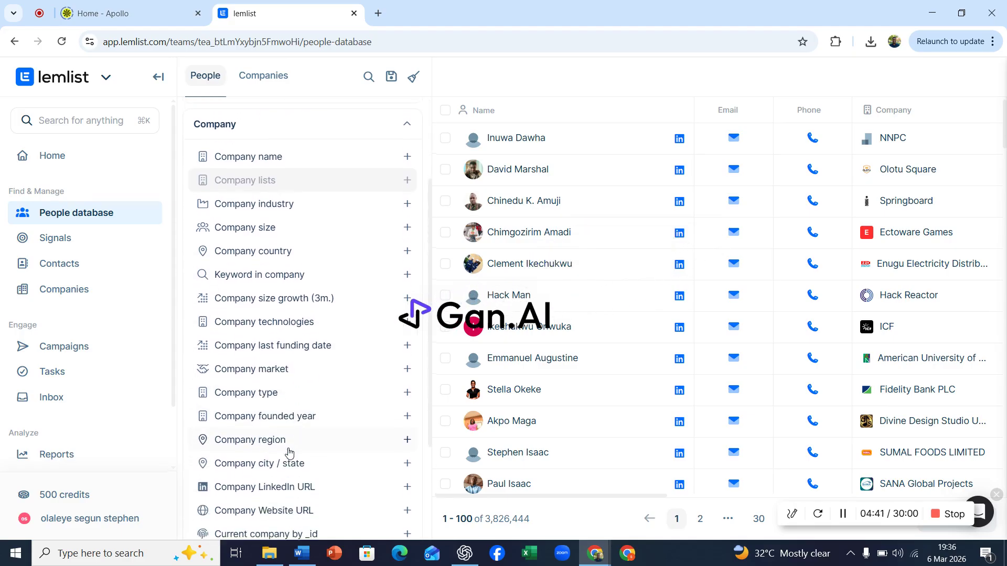
pyautogui.scroll(-1, 289, 453)
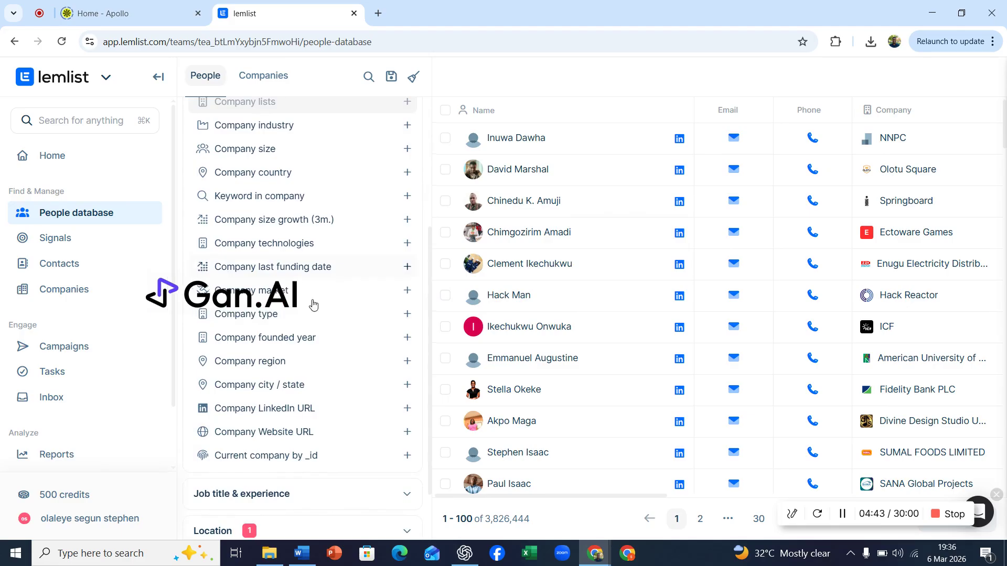
pyautogui.click(246, 315)
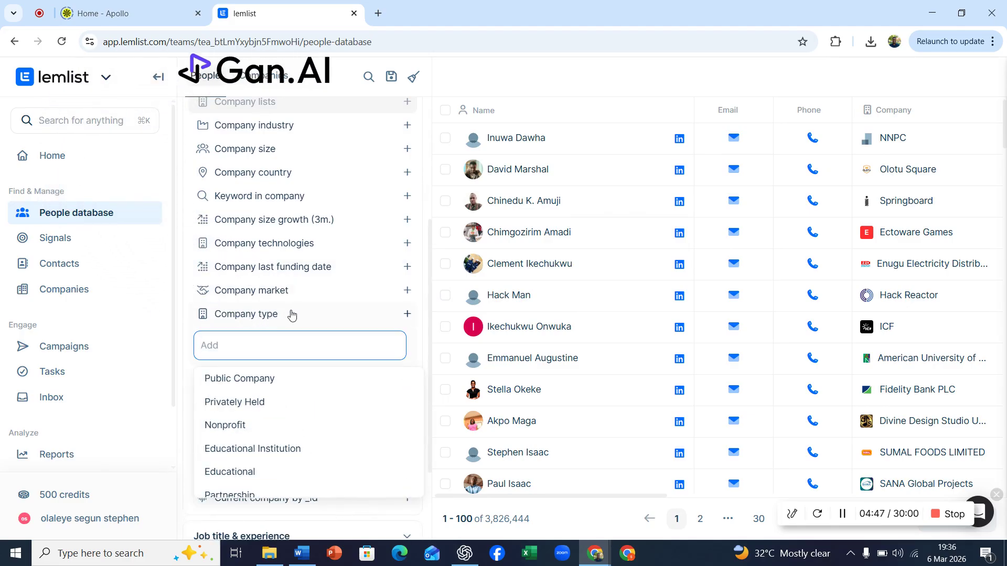
pyautogui.click(266, 314)
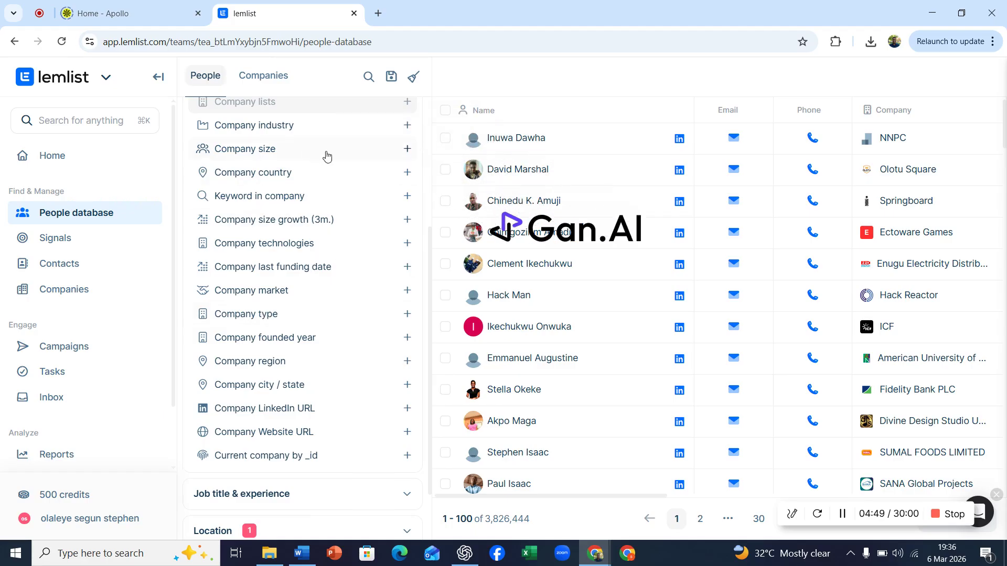
pyautogui.click(281, 128)
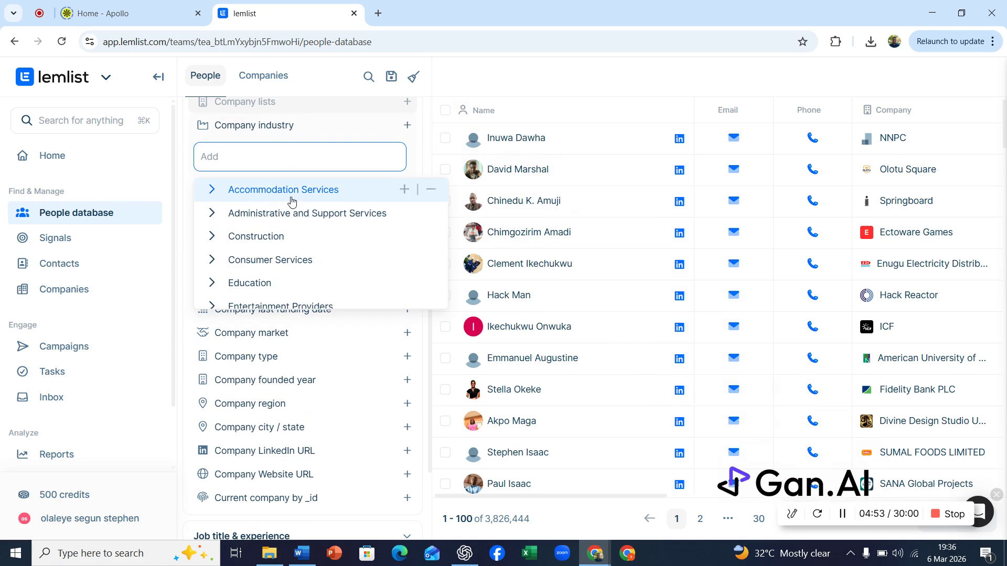
pyautogui.click(264, 284)
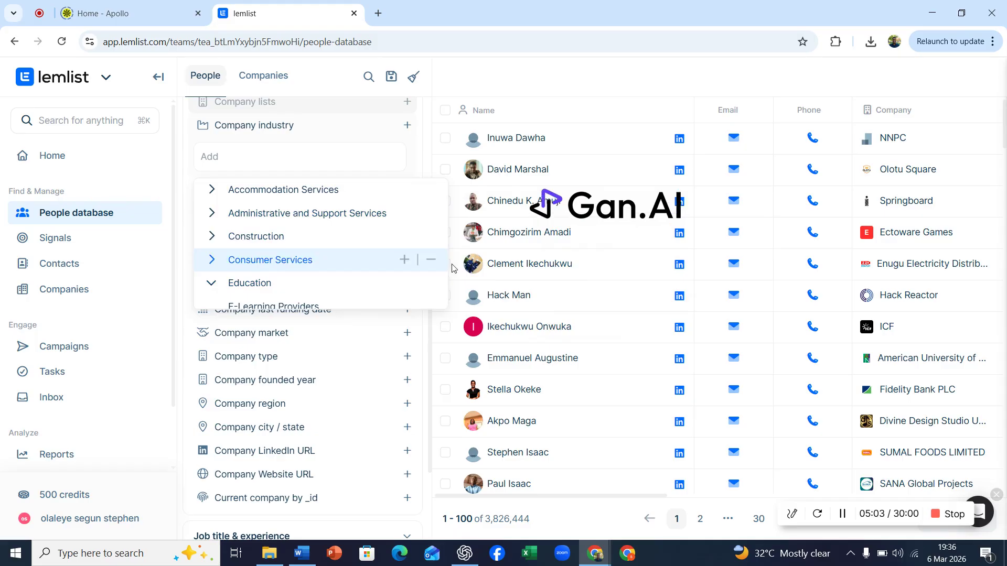
pyautogui.click(404, 283)
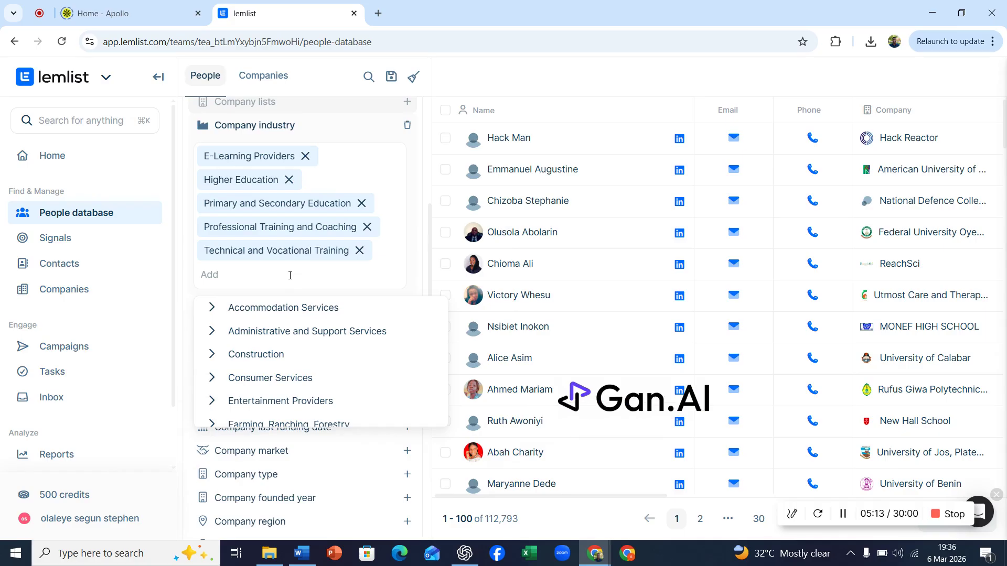
# Search the industry list for hosp and add Hospitals from Hospitals and Health Care to the industry filter
pyautogui.click(264, 274)
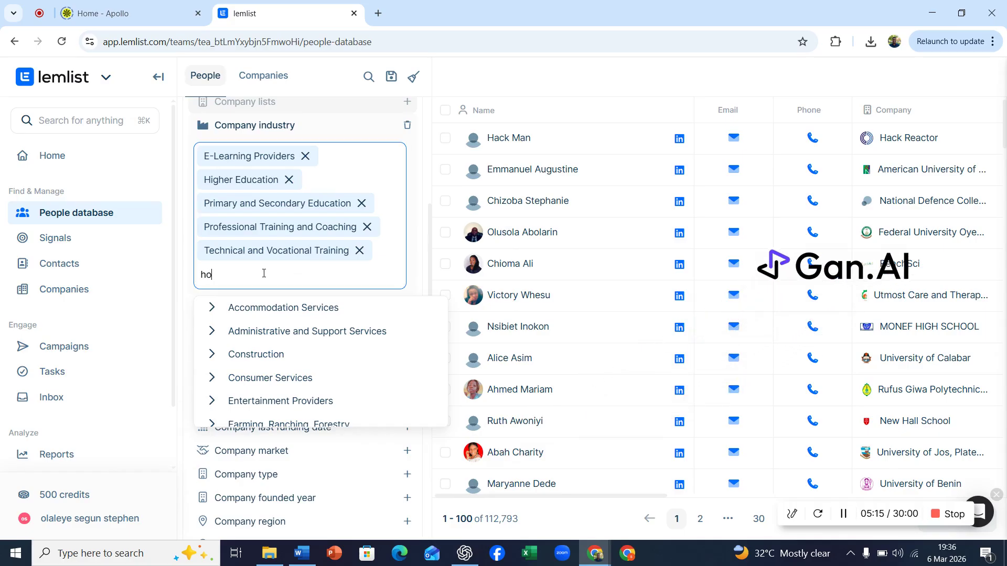
pyautogui.write('hosp')
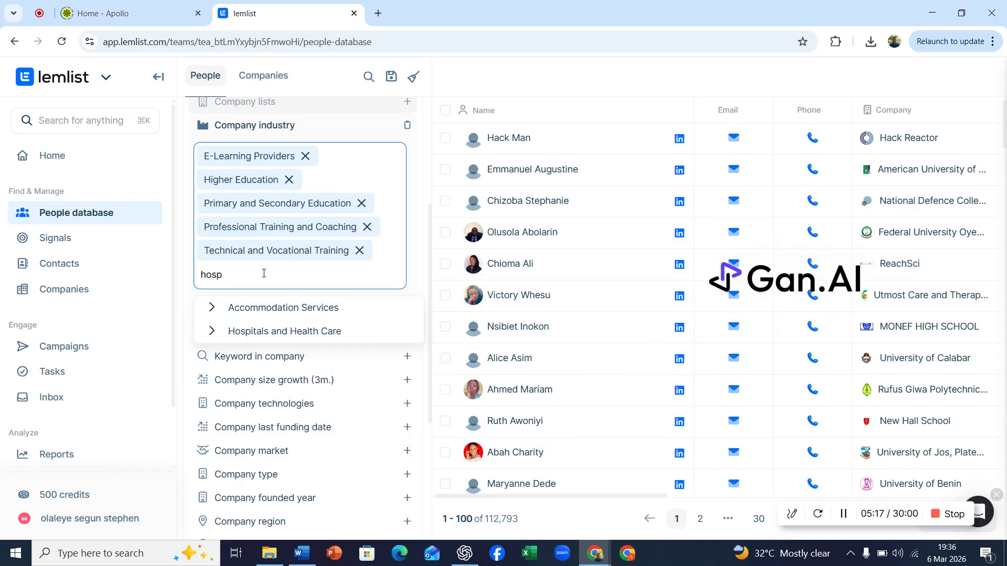
pyautogui.click(268, 334)
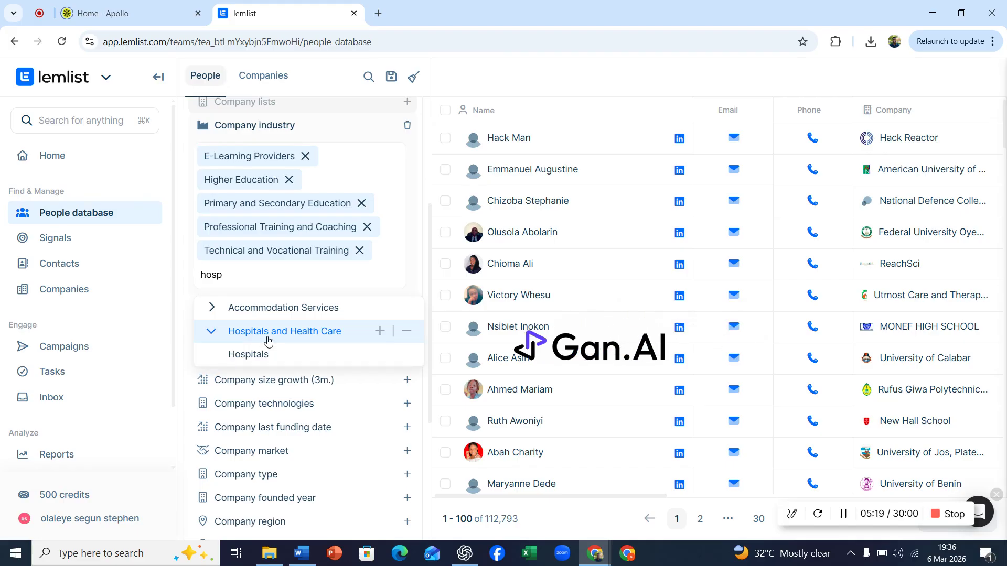
pyautogui.click(380, 333)
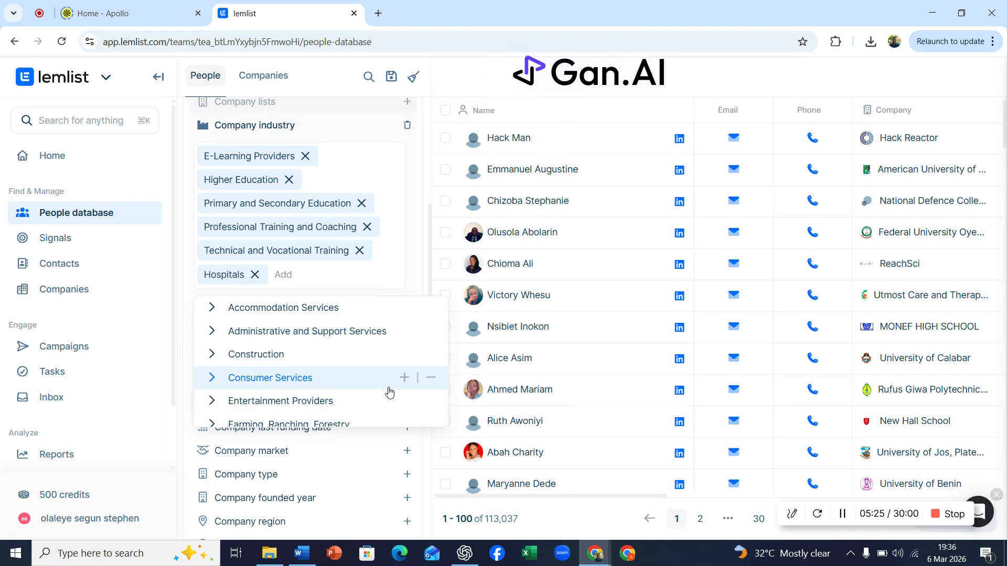
# Compare the chosen filters with the ChatGPT response's recommended industries and core physics job titles
pyautogui.click(464, 553)
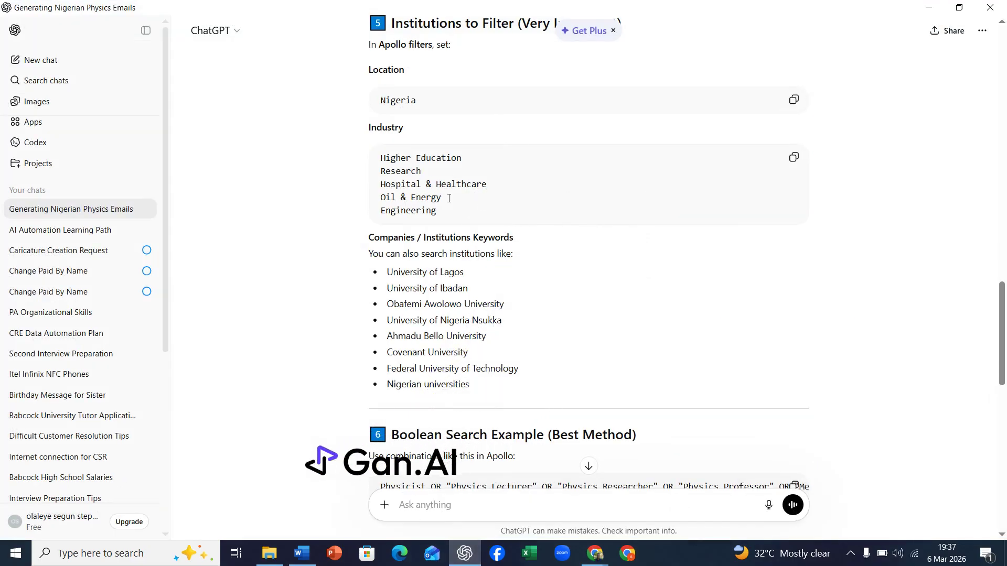
pyautogui.click(465, 553)
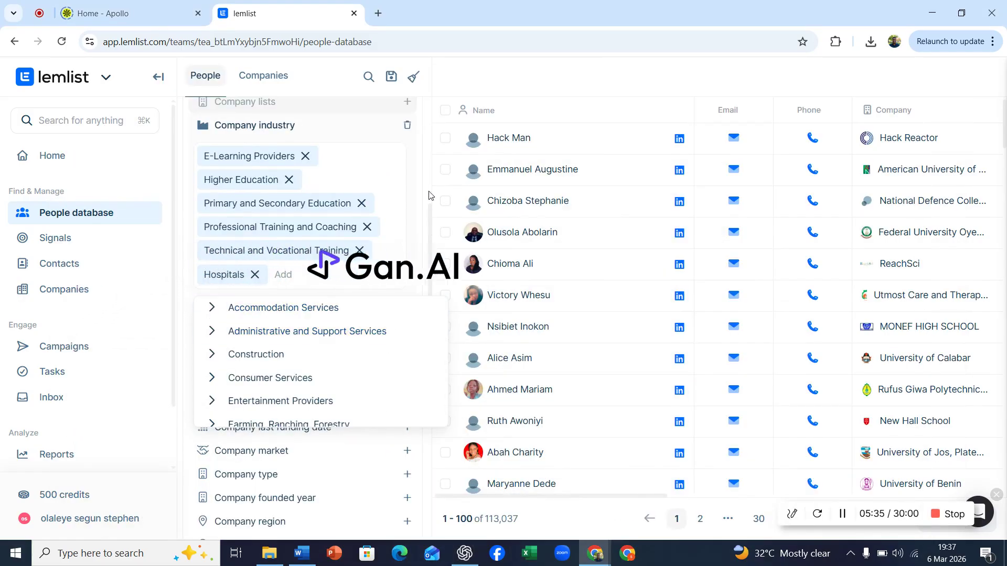
pyautogui.click(430, 154)
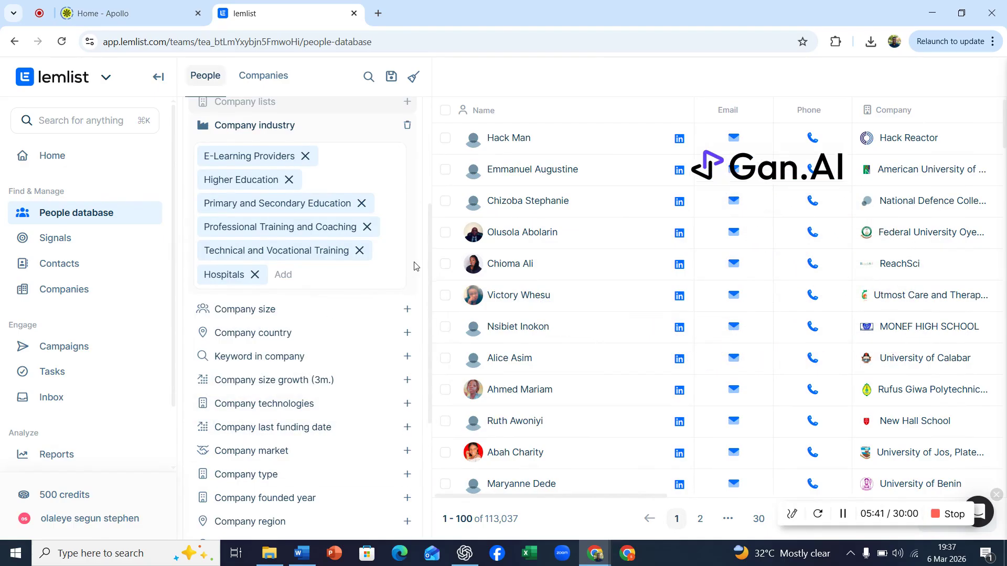
pyautogui.scroll(1, 416, 266)
pyautogui.scroll(4, 414, 266)
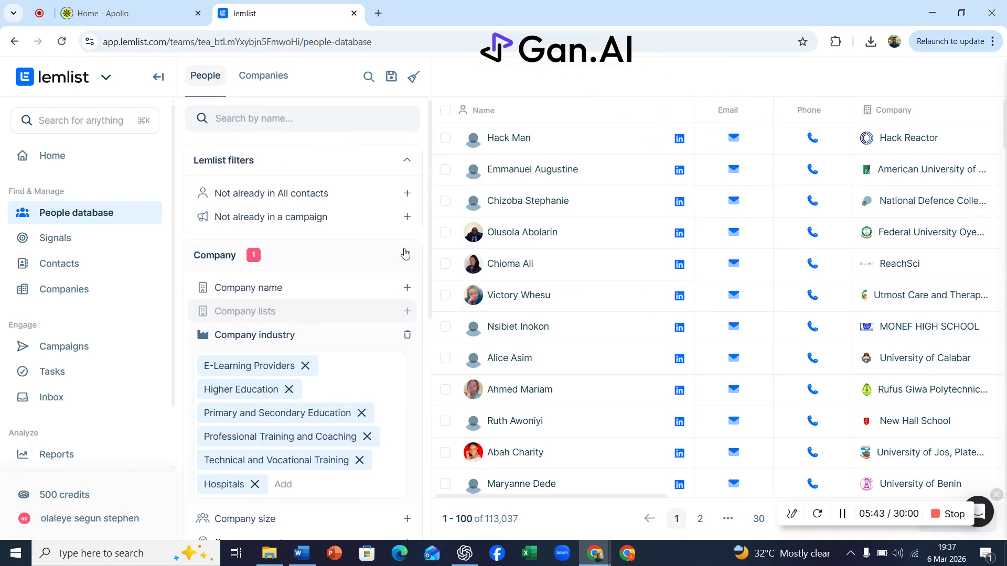
pyautogui.click(406, 256)
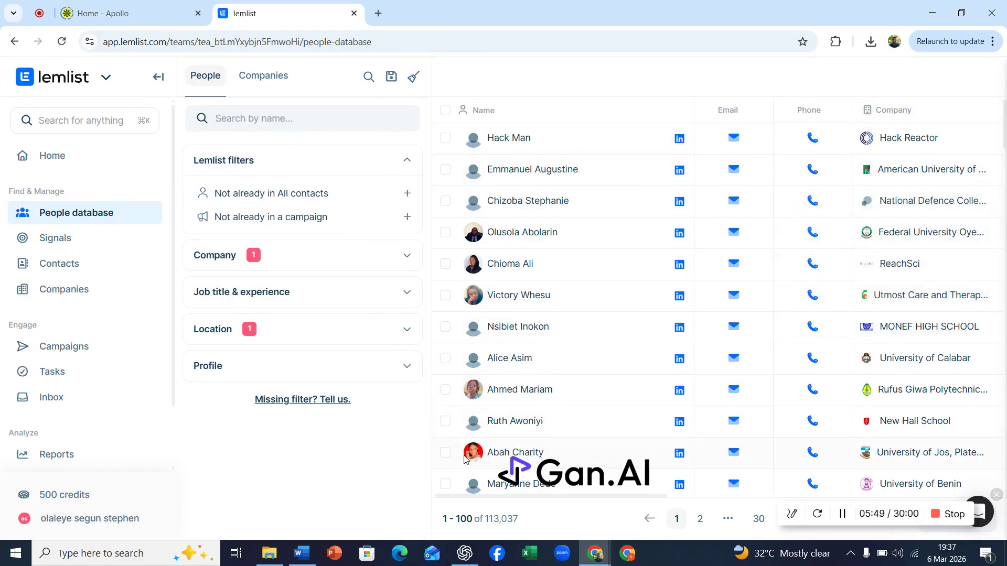
pyautogui.hotkey('alt', 'Tab')
pyautogui.scroll(15, 701, 288)
pyautogui.scroll(3, 702, 288)
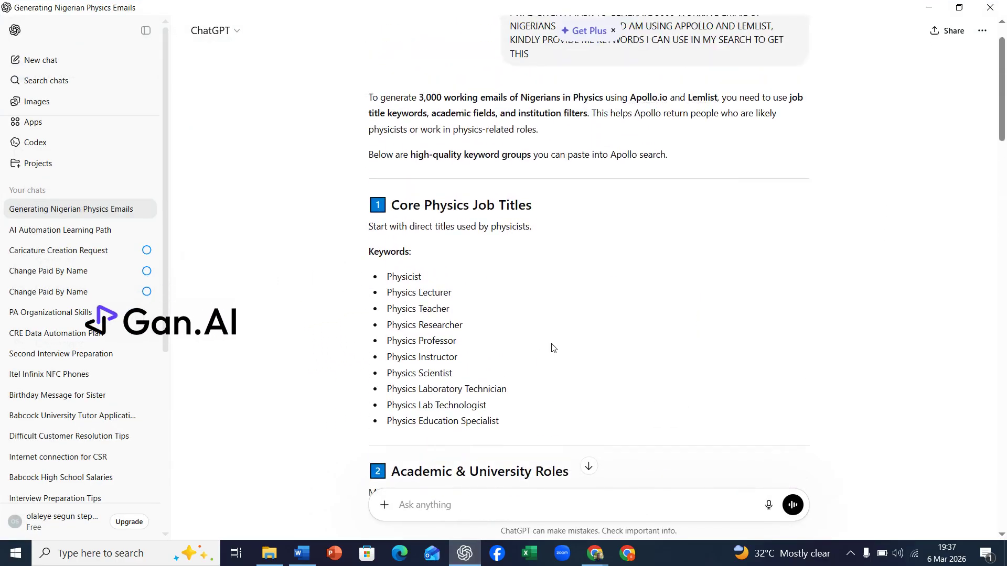
pyautogui.hotkey('alt', 'Tab')
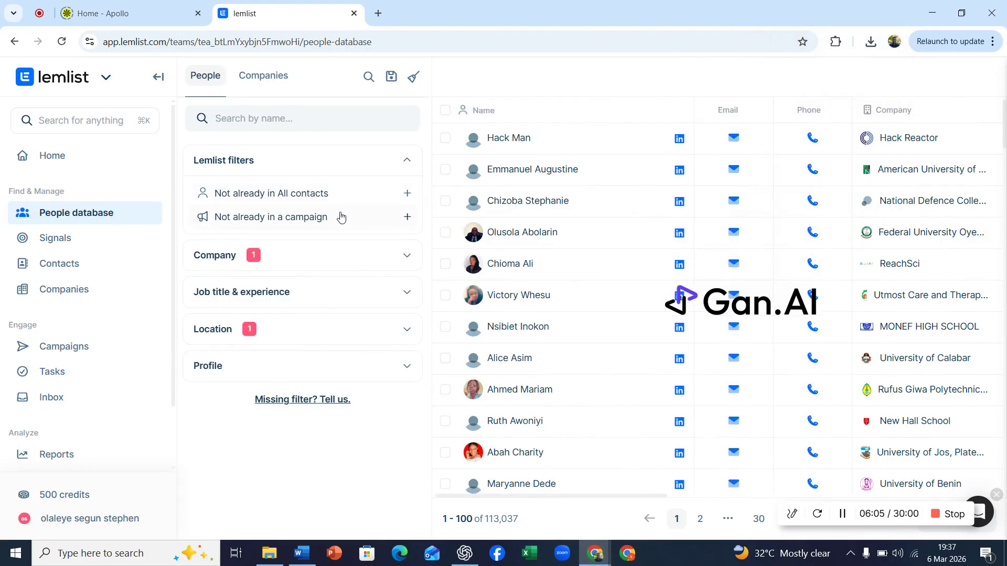
# Try searching the Department filter for a physics-related department
pyautogui.click(407, 294)
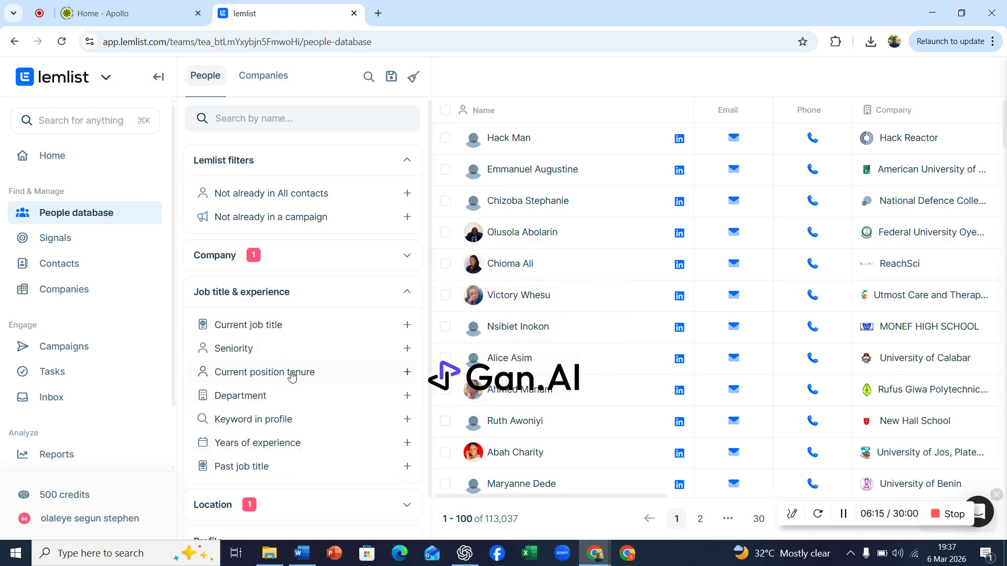
pyautogui.click(243, 401)
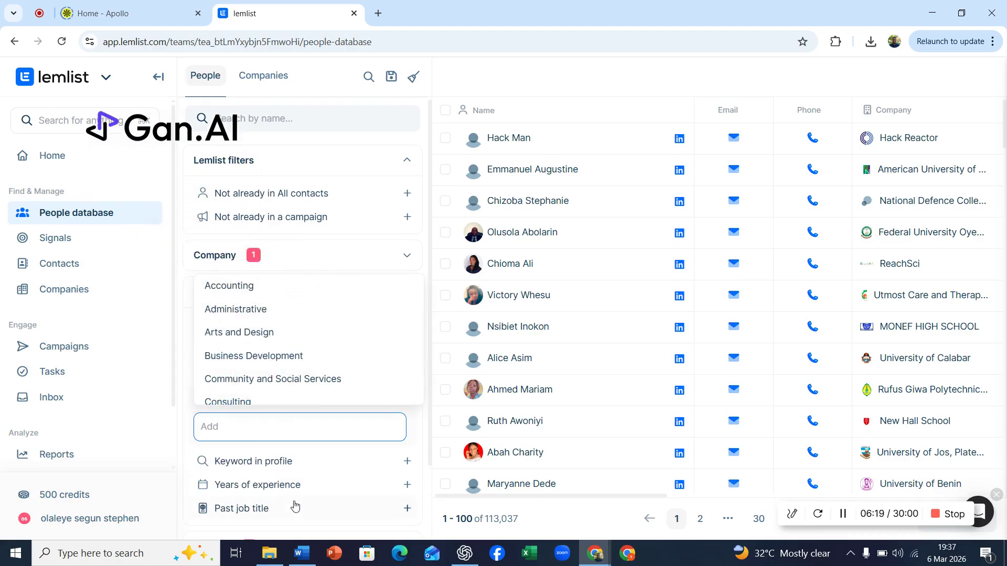
pyautogui.click(315, 553)
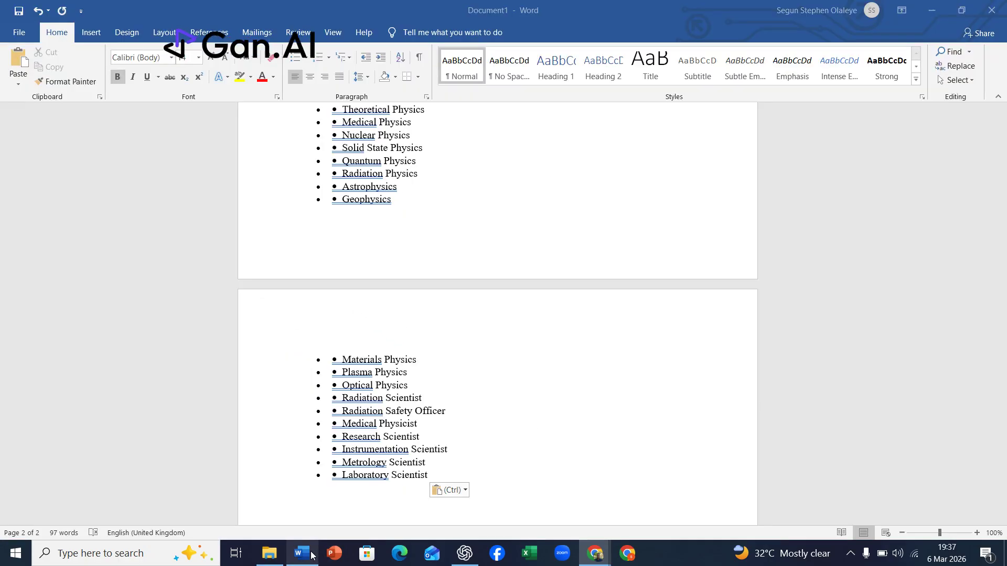
pyautogui.click(307, 556)
pyautogui.click(260, 415)
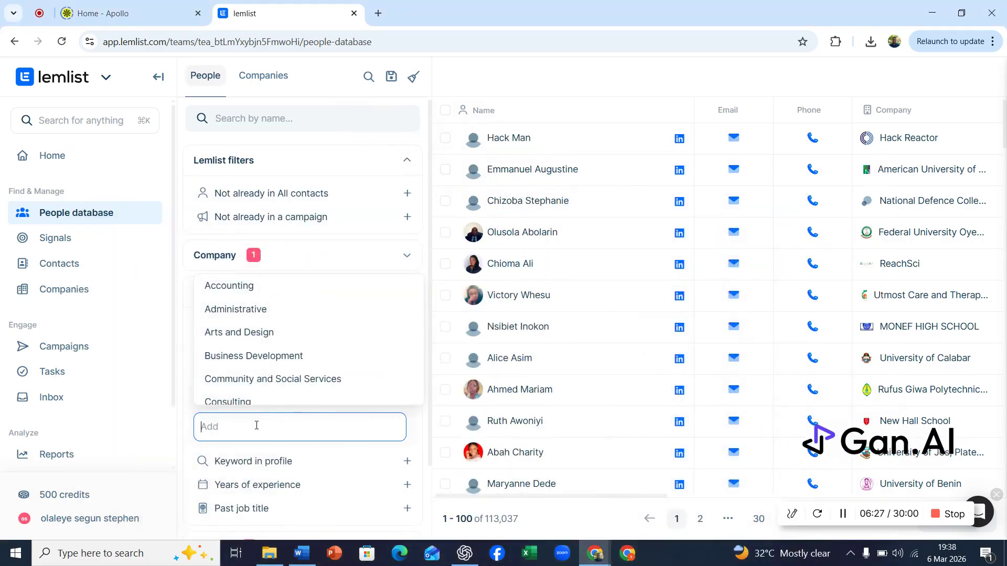
pyautogui.write('ph')
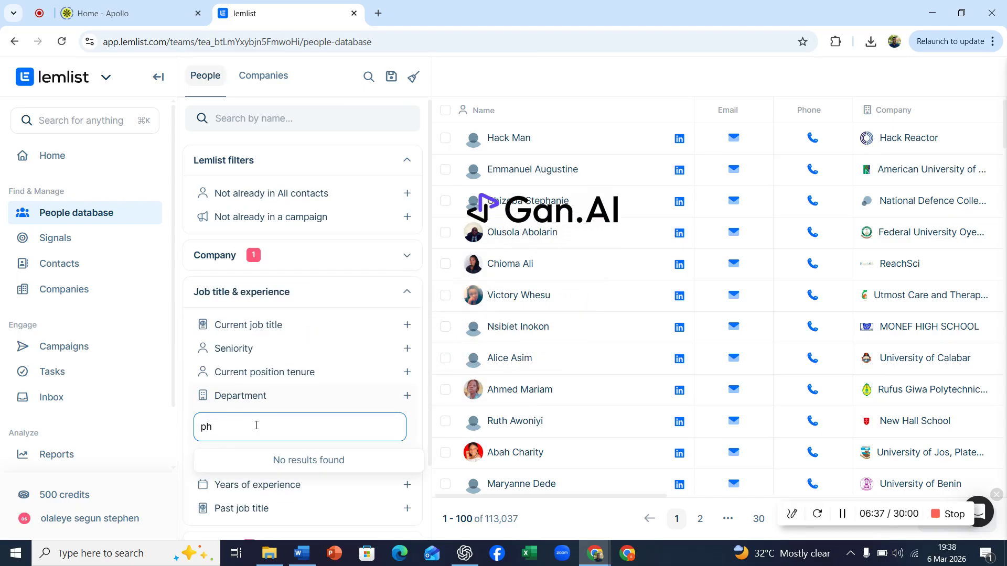
pyautogui.press('BackSpace')
pyautogui.press('BackSpace')
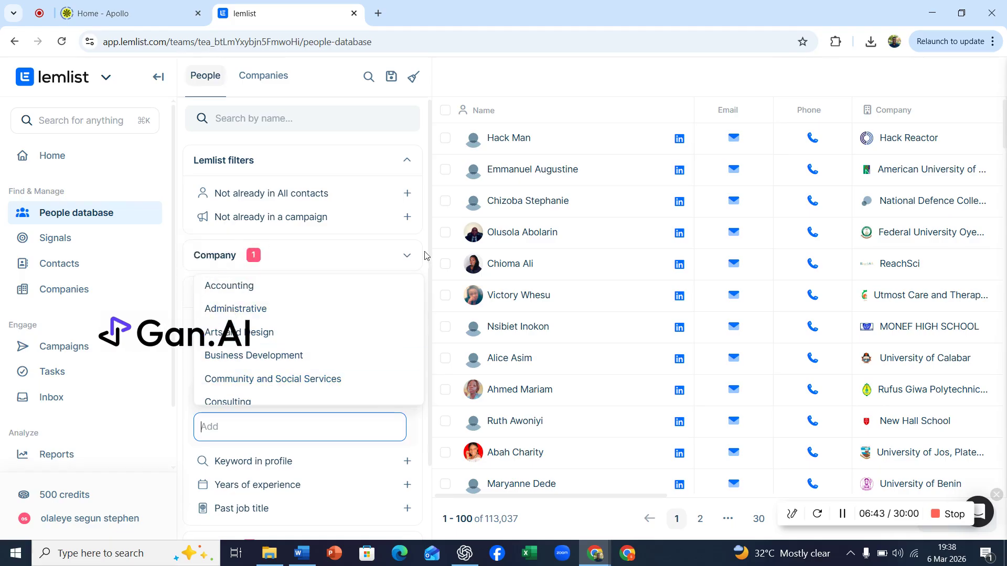
pyautogui.click(410, 255)
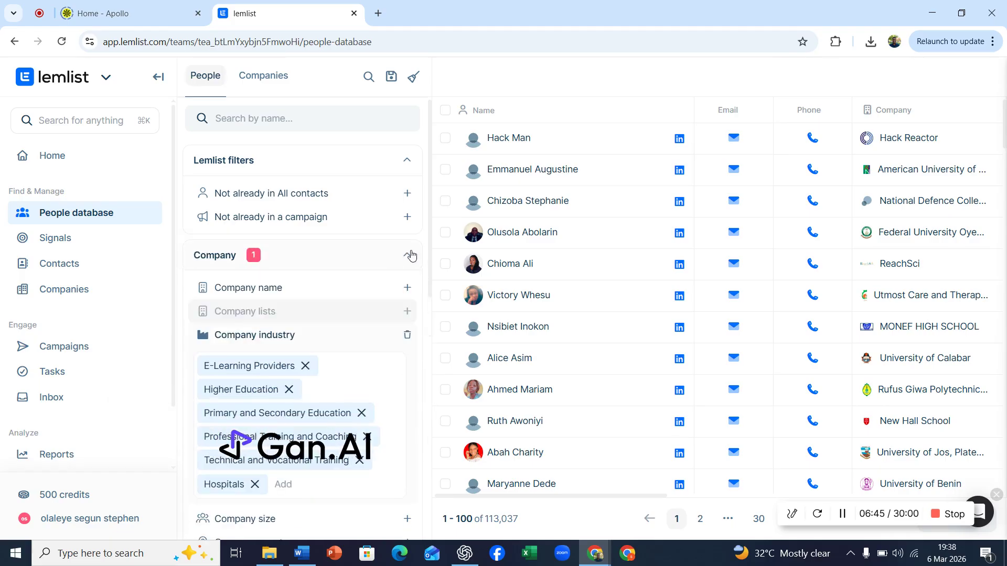
pyautogui.click(411, 256)
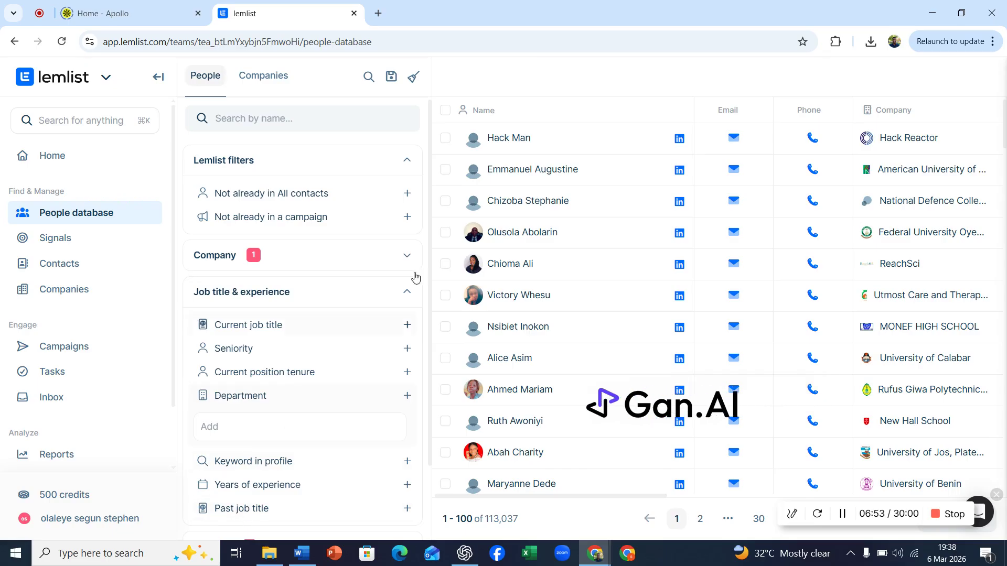
# Filter the People database by the current job title physicist
pyautogui.click(262, 327)
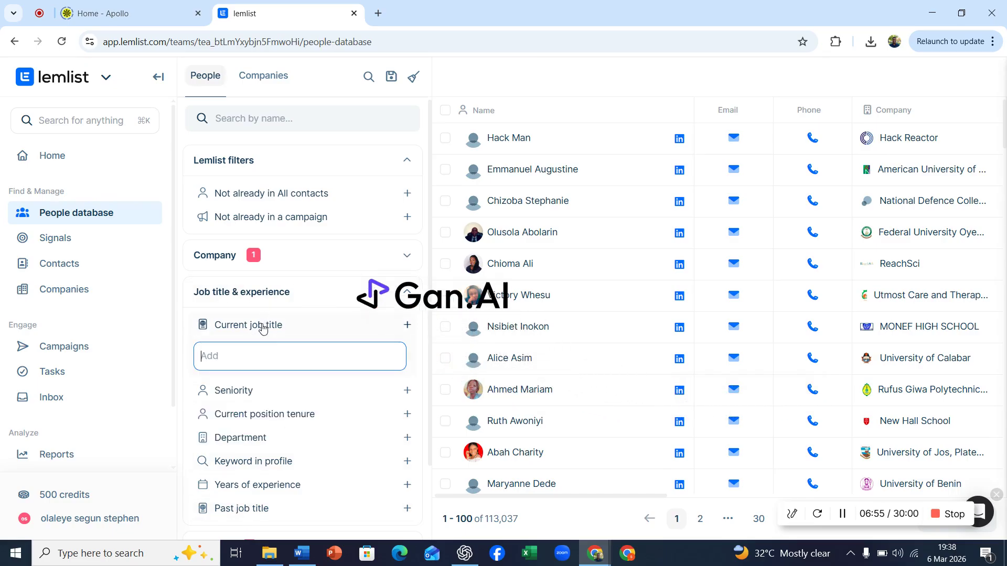
pyautogui.click(247, 355)
pyautogui.write('ph')
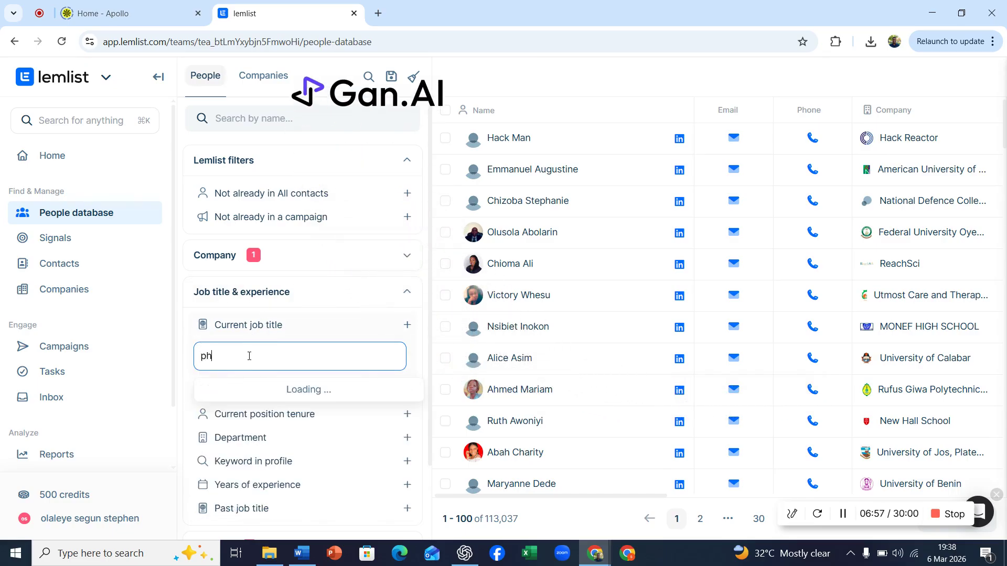
pyautogui.write('y')
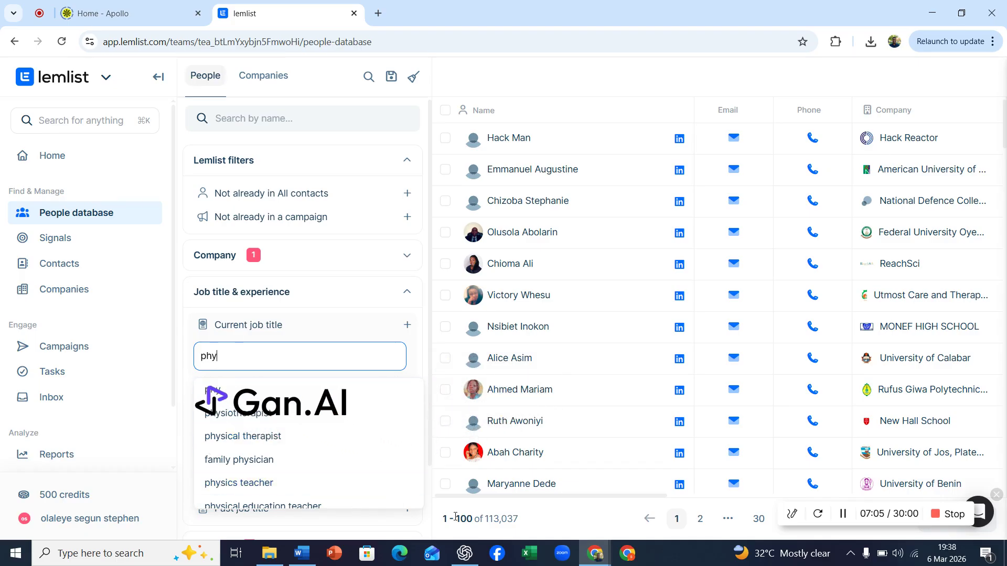
pyautogui.click(464, 554)
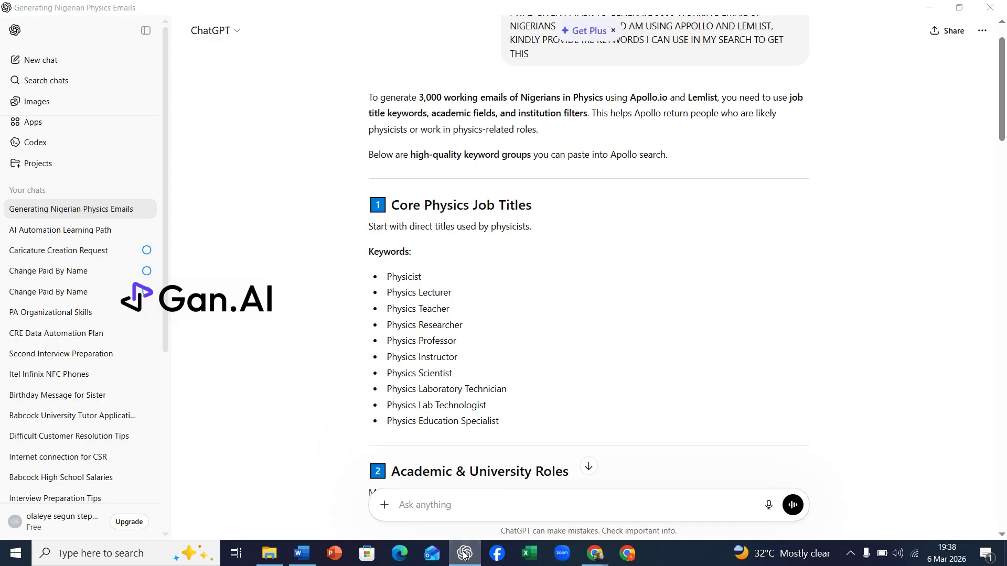
pyautogui.click(464, 553)
pyautogui.write('sicist')
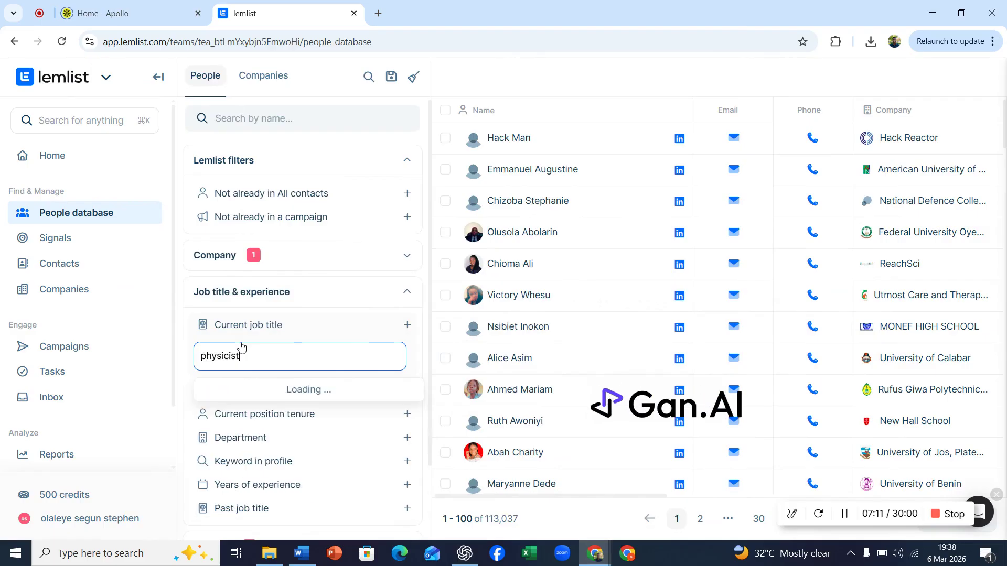
pyautogui.click(224, 393)
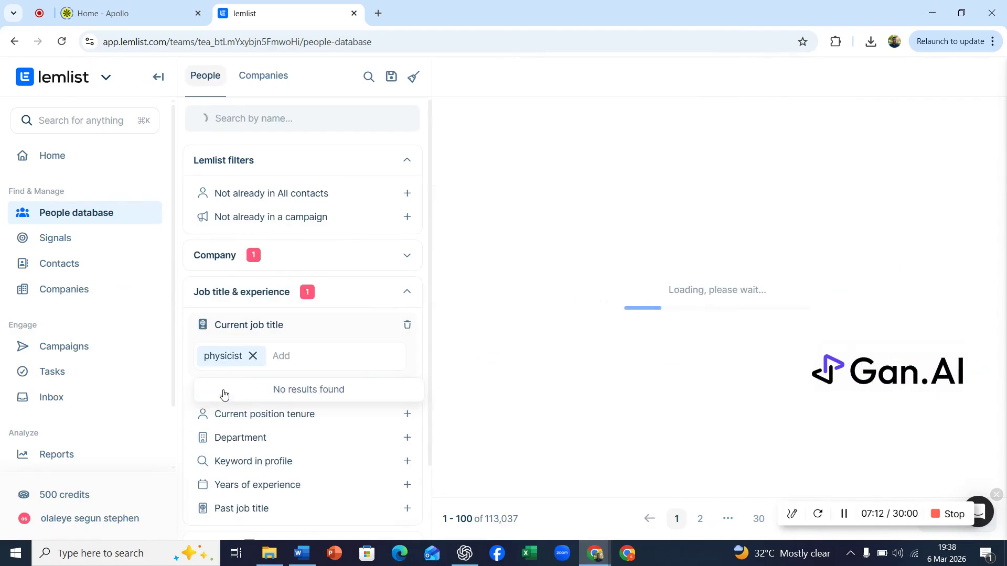
# Search job titles for physics and add physics teacher to the current job title filter
pyautogui.click(300, 357)
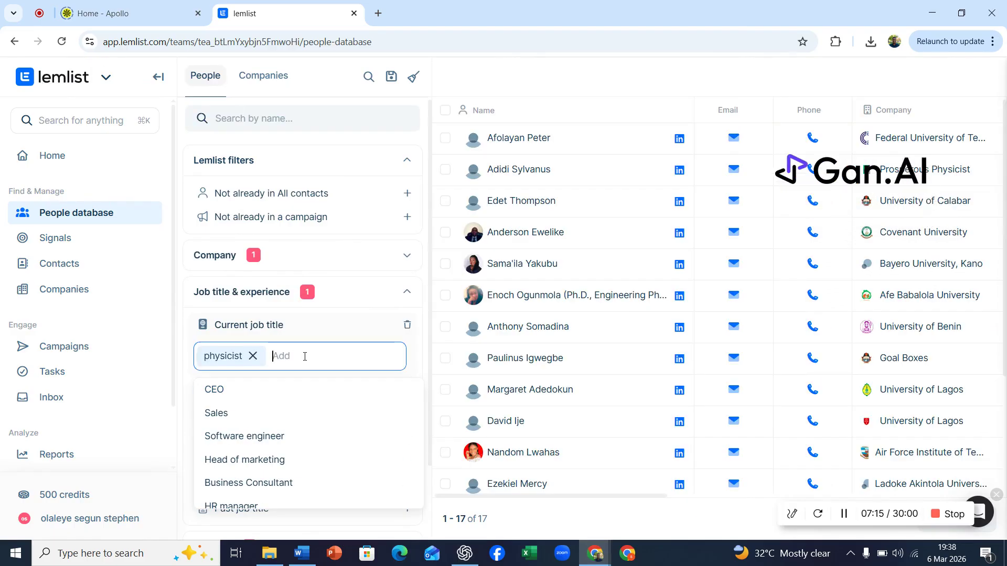
pyautogui.write('physics')
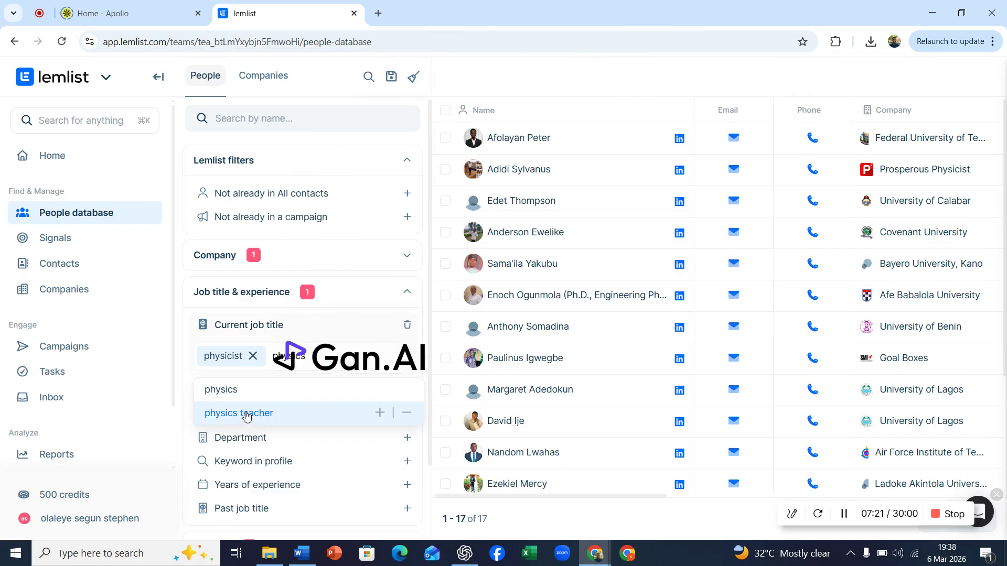
pyautogui.click(245, 416)
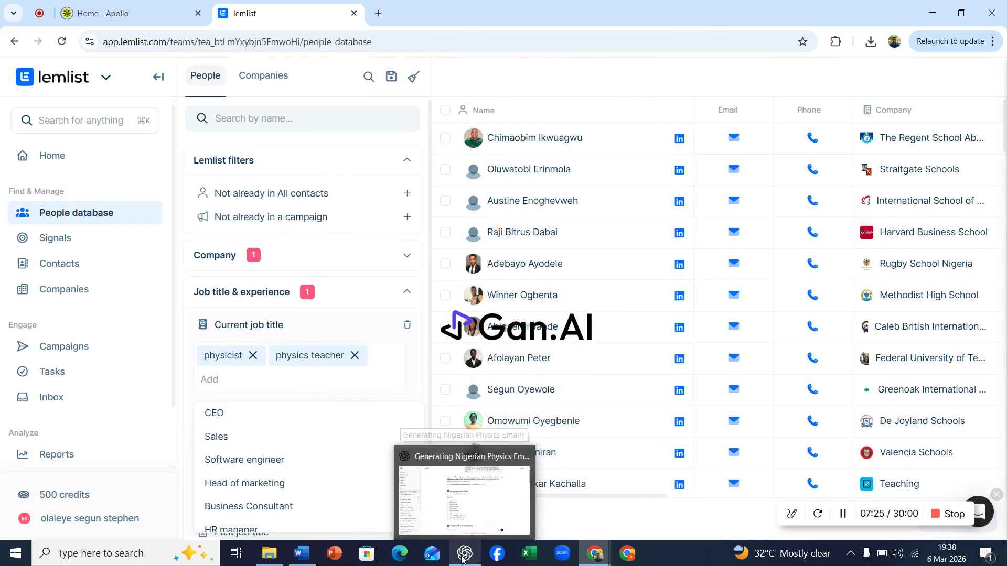
# Check the ChatGPT keyword list, then search job titles for physics lect and add university lecturer to the filter
pyautogui.click(464, 555)
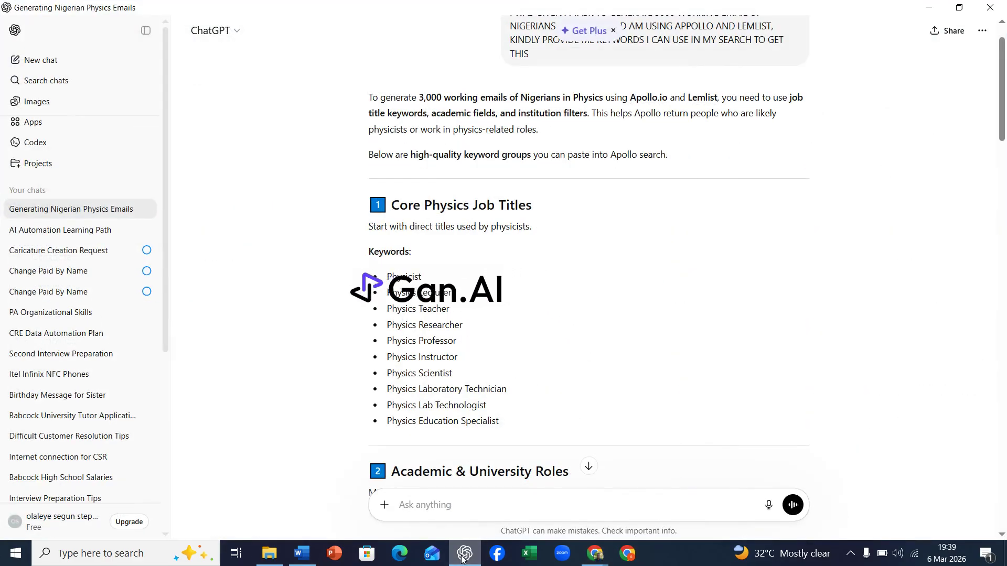
pyautogui.click(464, 554)
pyautogui.click(362, 377)
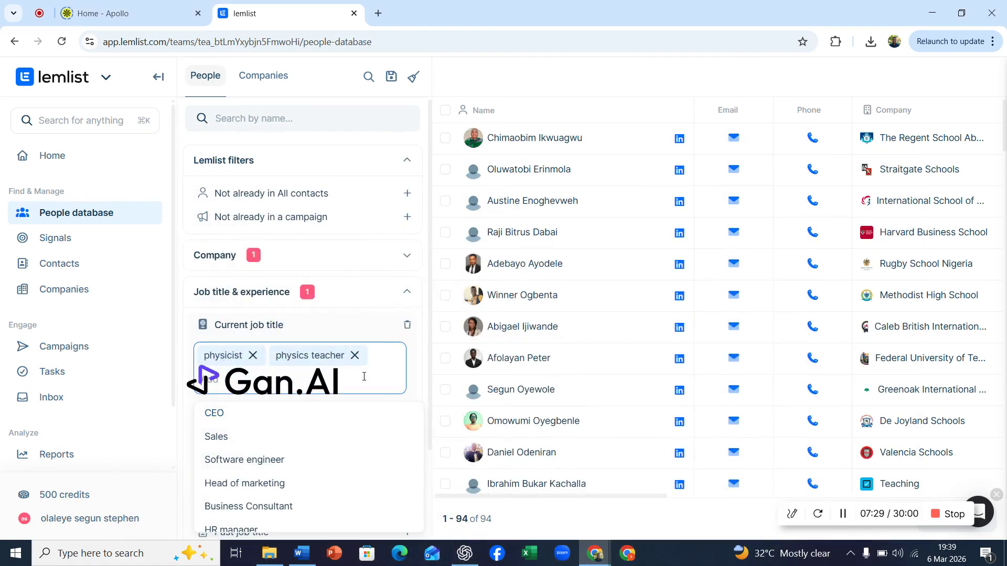
pyautogui.write('phy')
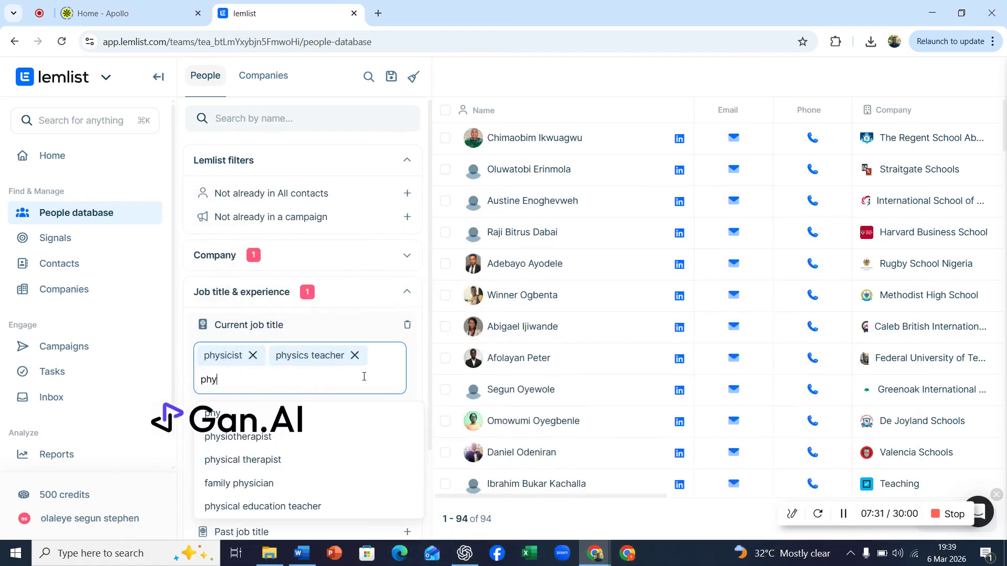
pyautogui.write('ics l')
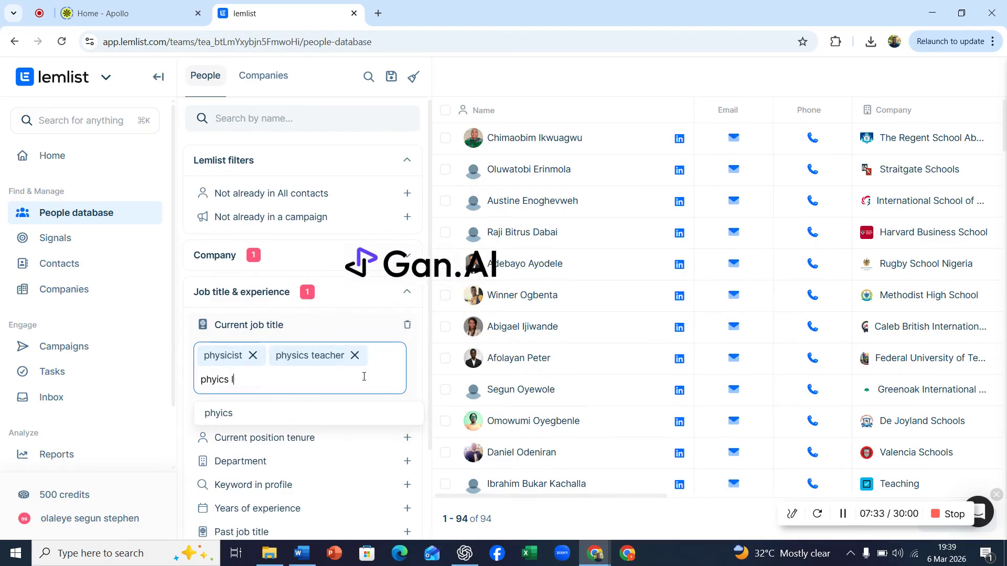
pyautogui.write('ect')
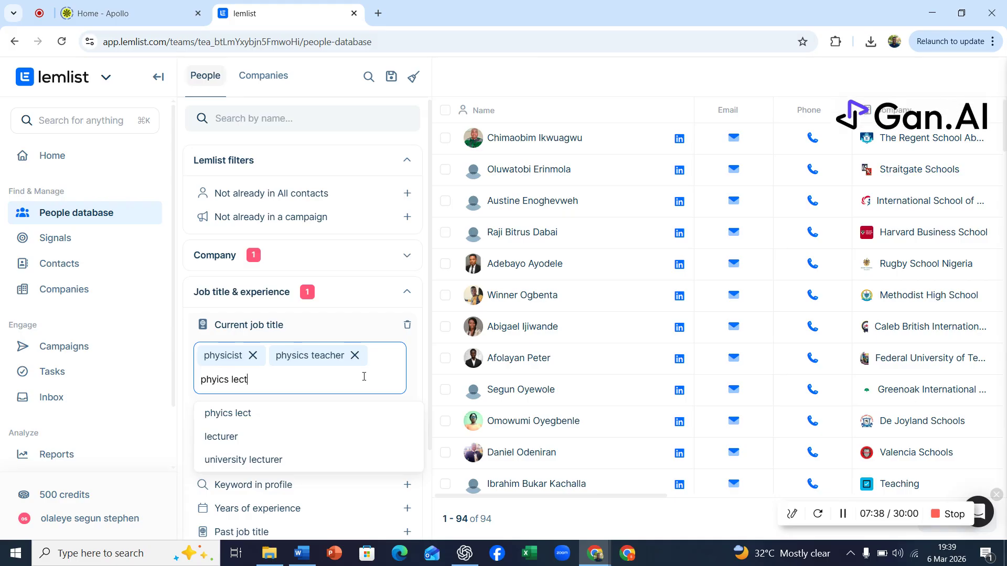
pyautogui.click(248, 460)
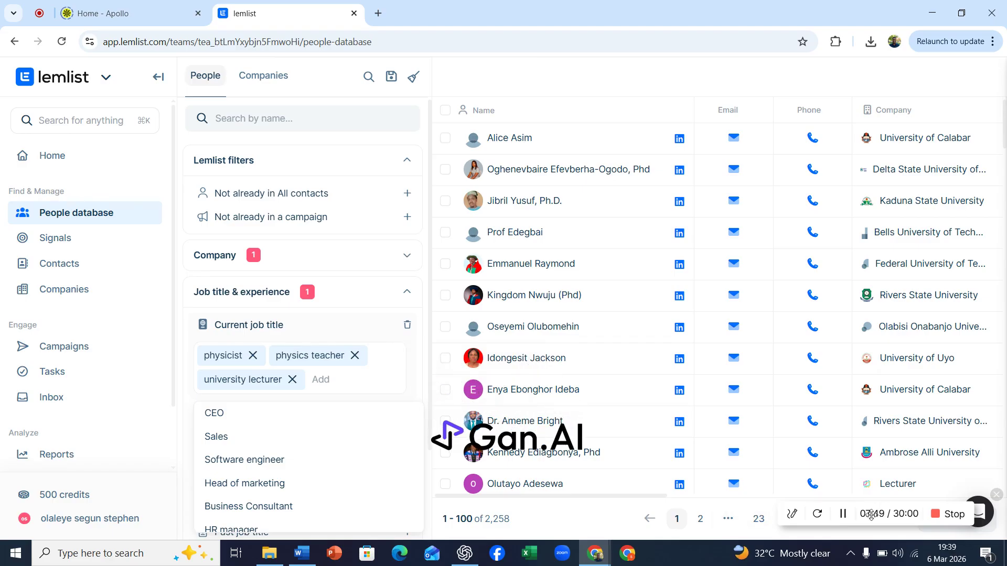
# Try to jump to the last results page and choose to stay on the free trial
pyautogui.moveTo(884, 517); pyautogui.dragTo(168, 459)
pyautogui.moveTo(70, 248); pyautogui.dragTo(67, 269)
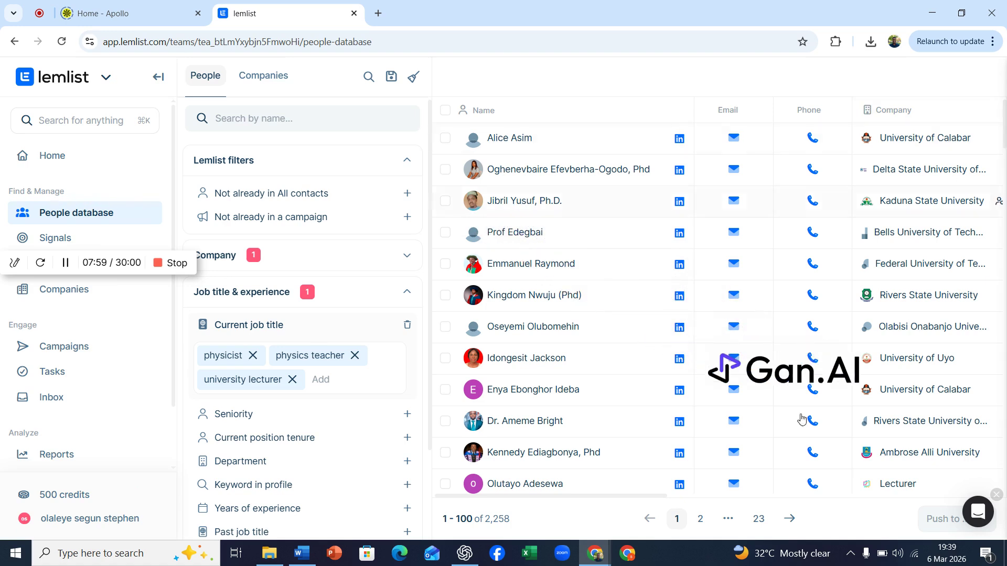
pyautogui.click(758, 519)
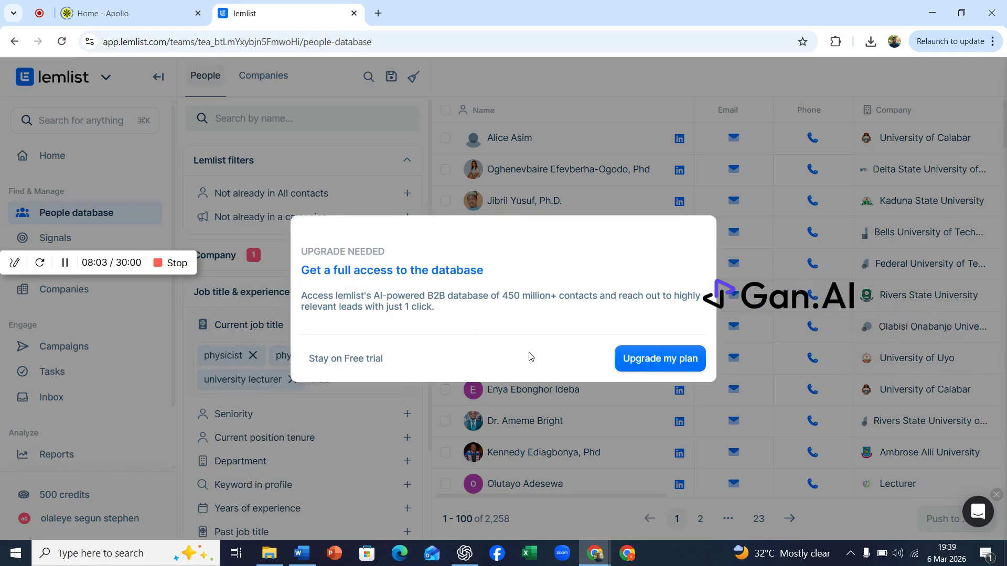
pyautogui.click(343, 360)
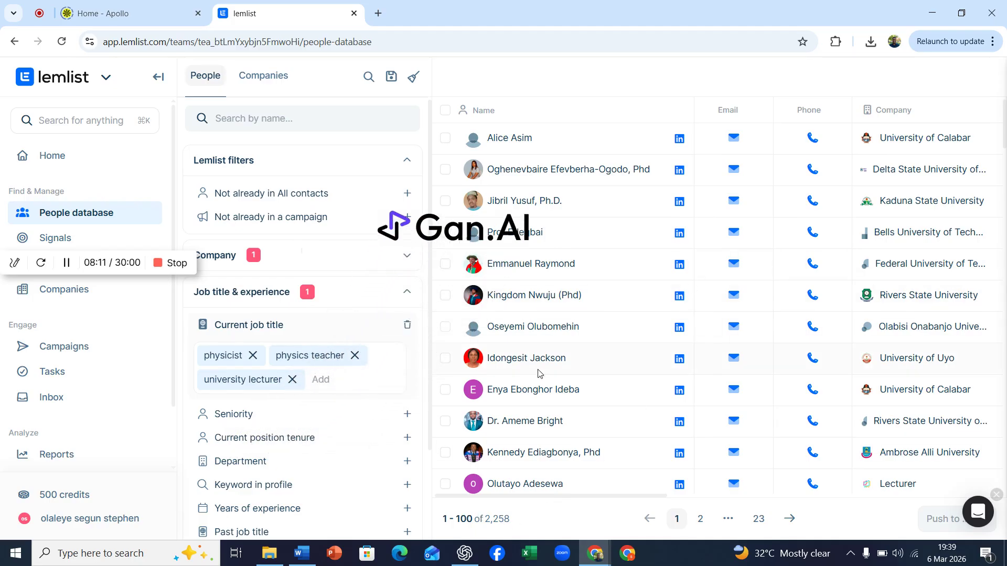
# Review the keyword list at the top of the Word document
pyautogui.click(302, 554)
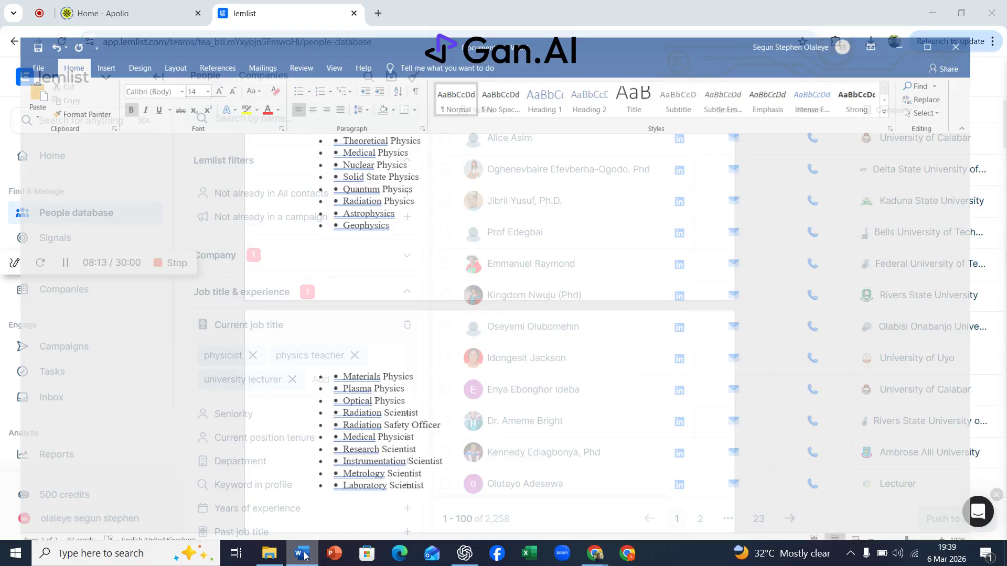
pyautogui.hotkey('ctrl', 'Home')
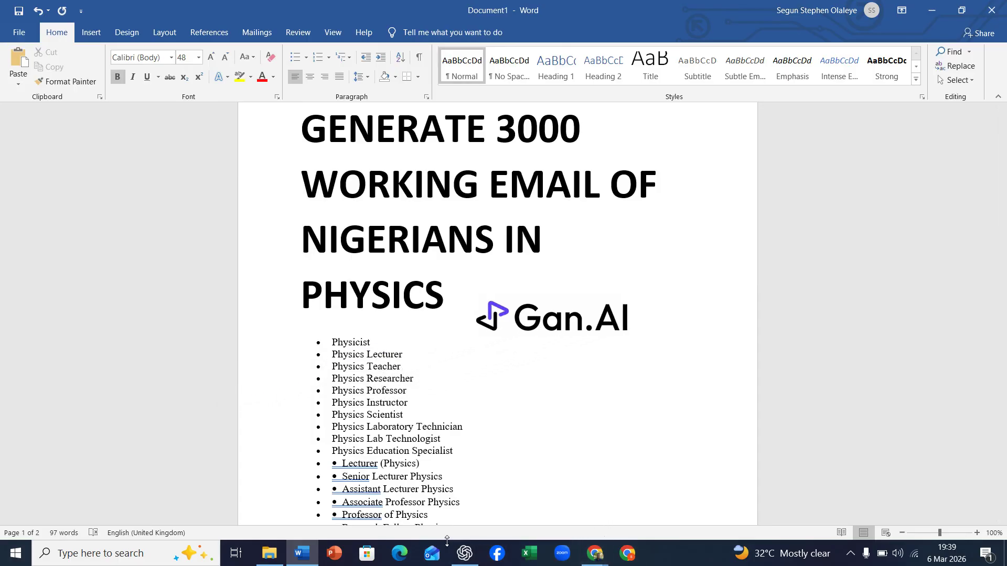
pyautogui.click(594, 553)
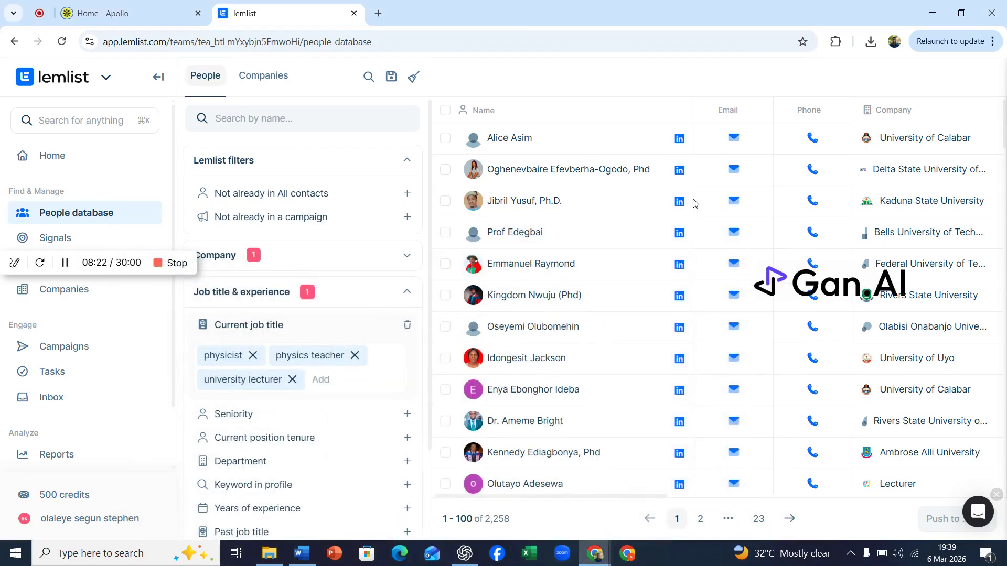
# Inspect the first lead's email push option and profile details, then close the profile panel
pyautogui.click(739, 139)
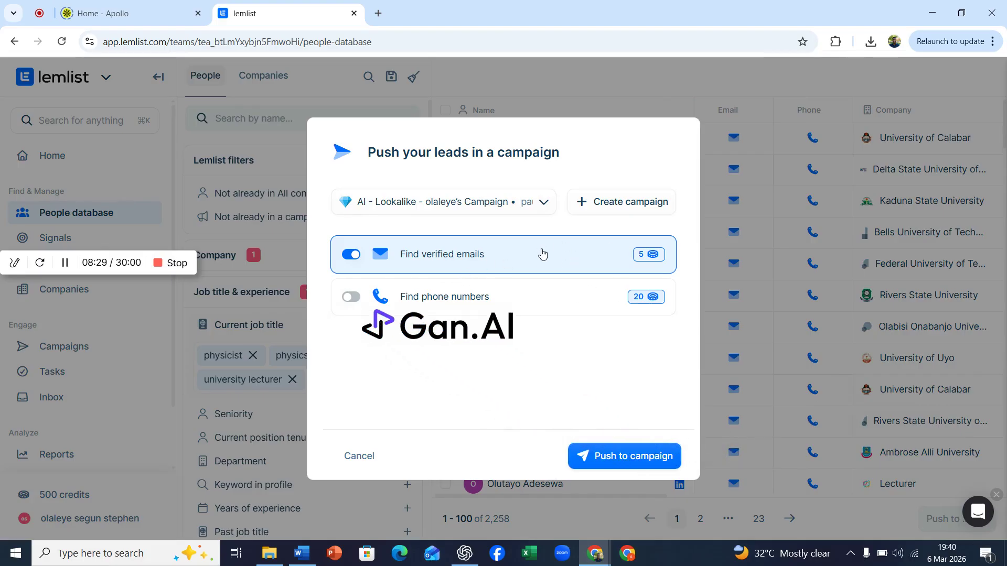
pyautogui.click(357, 461)
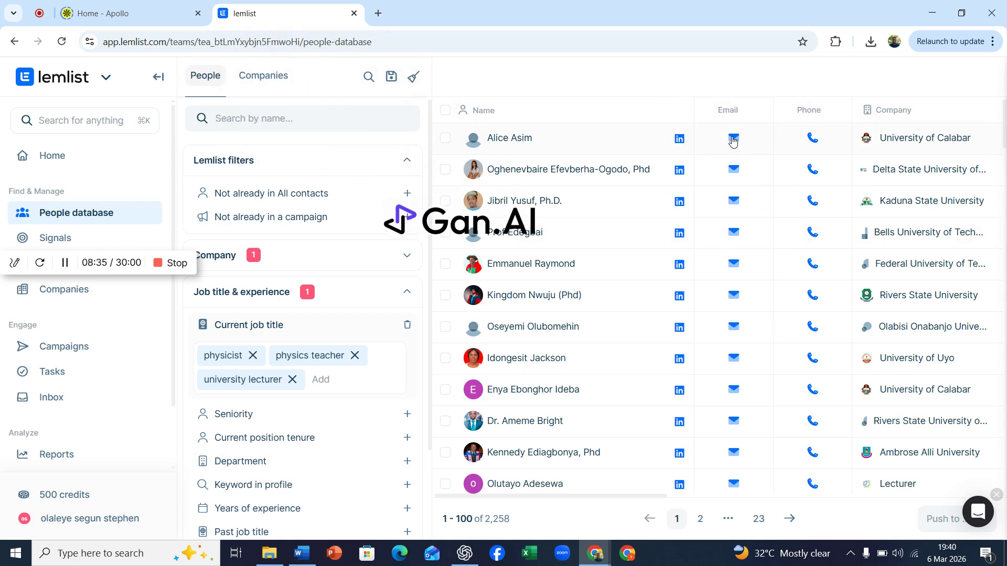
pyautogui.click(524, 138)
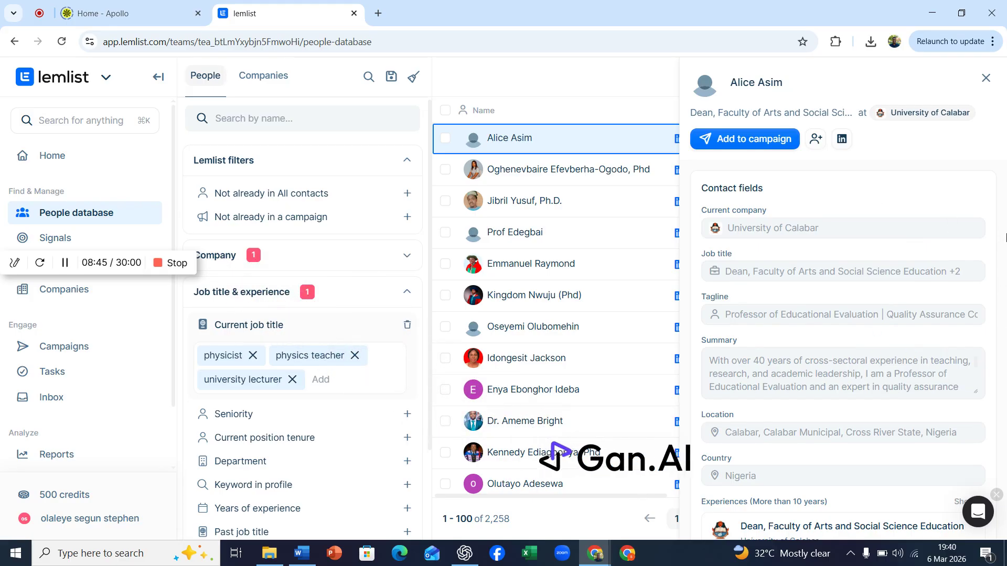
pyautogui.scroll(-3, 1005, 238)
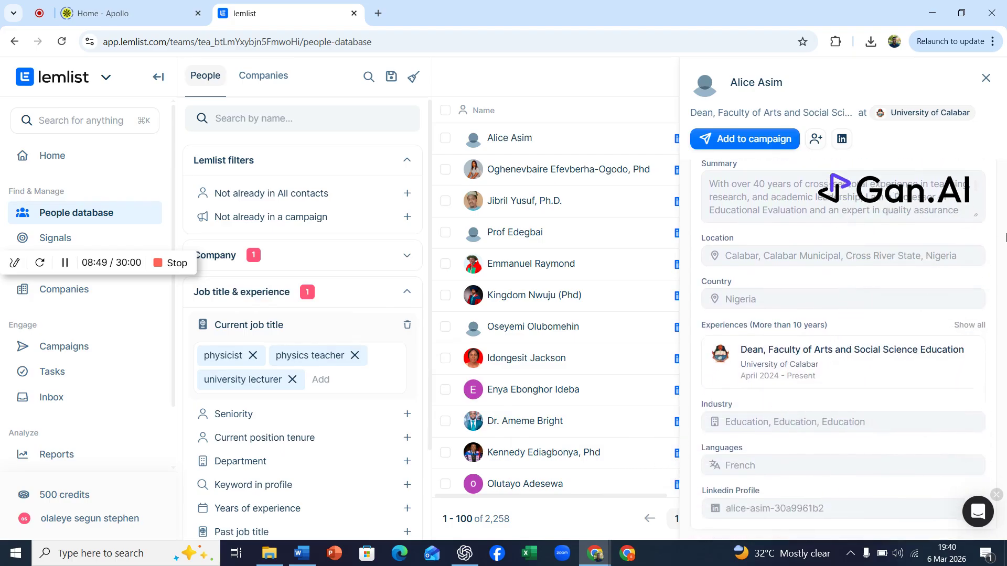
pyautogui.scroll(3, 1005, 237)
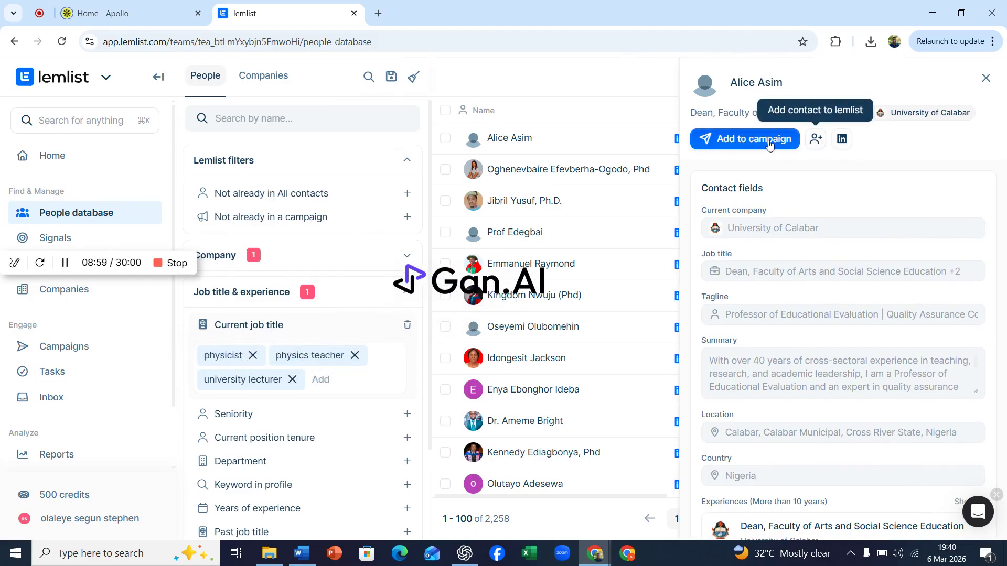
pyautogui.click(985, 79)
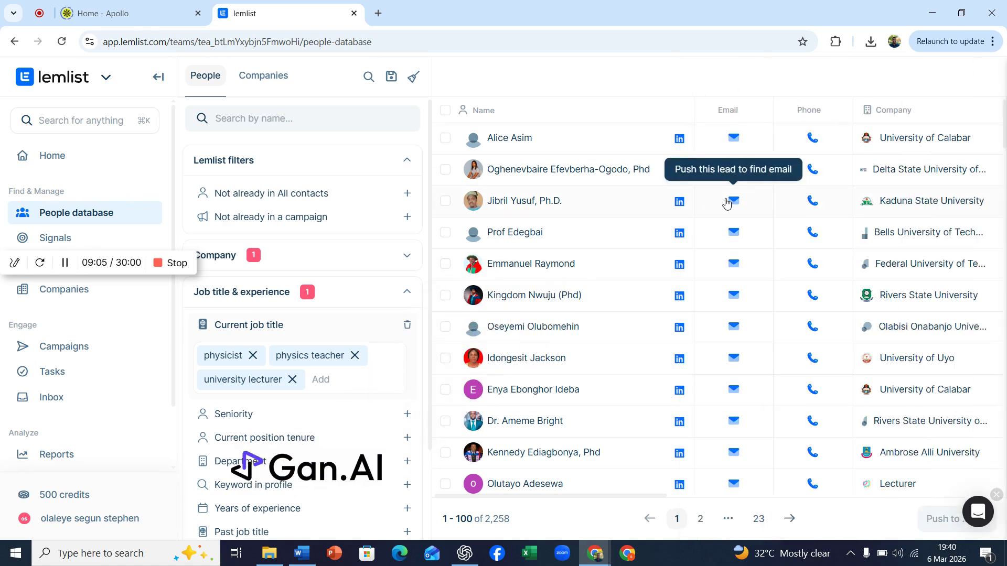
# Select all leads on the page and try to push them to All contacts with verified email finding
pyautogui.click(447, 111)
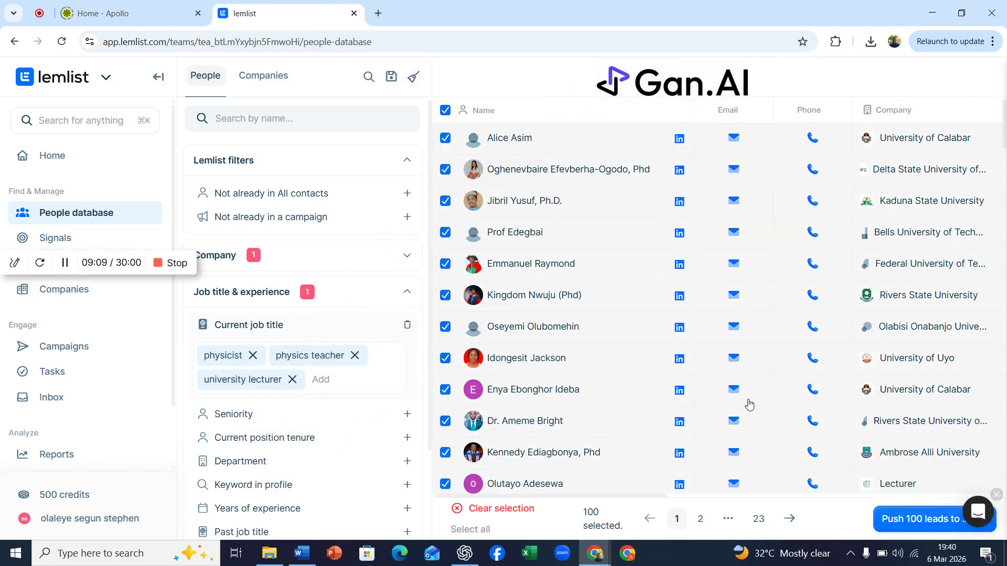
pyautogui.click(919, 526)
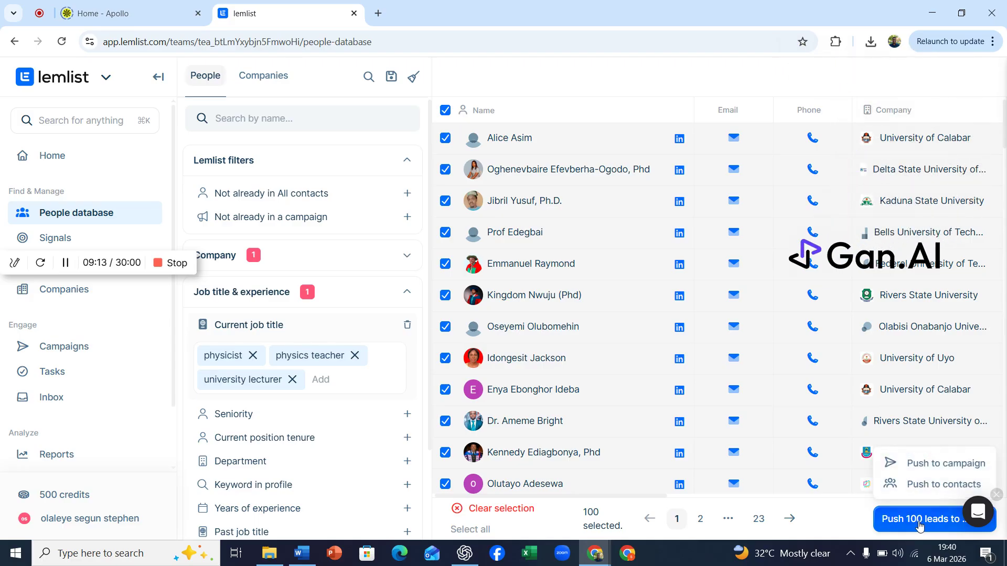
pyautogui.click(929, 485)
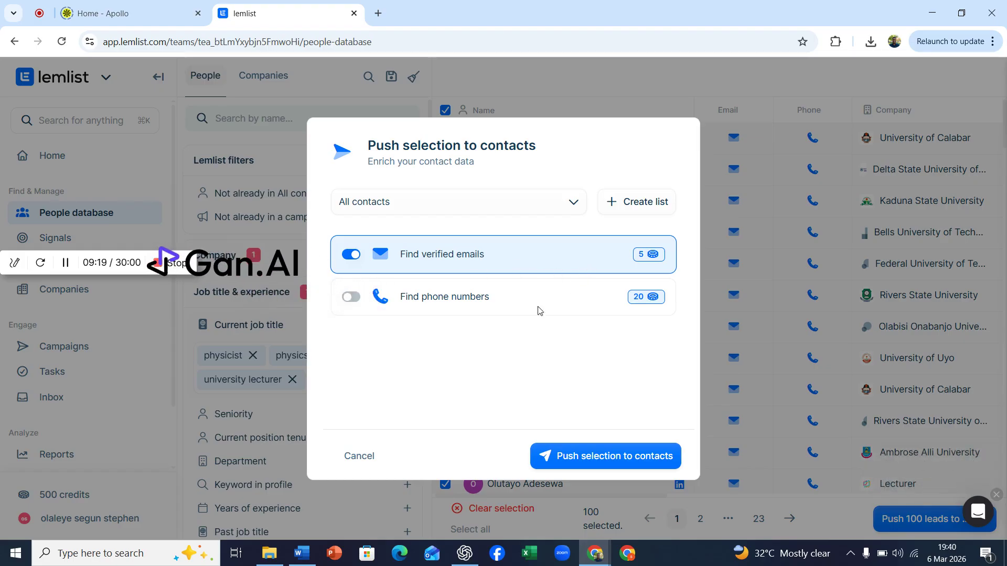
pyautogui.click(602, 459)
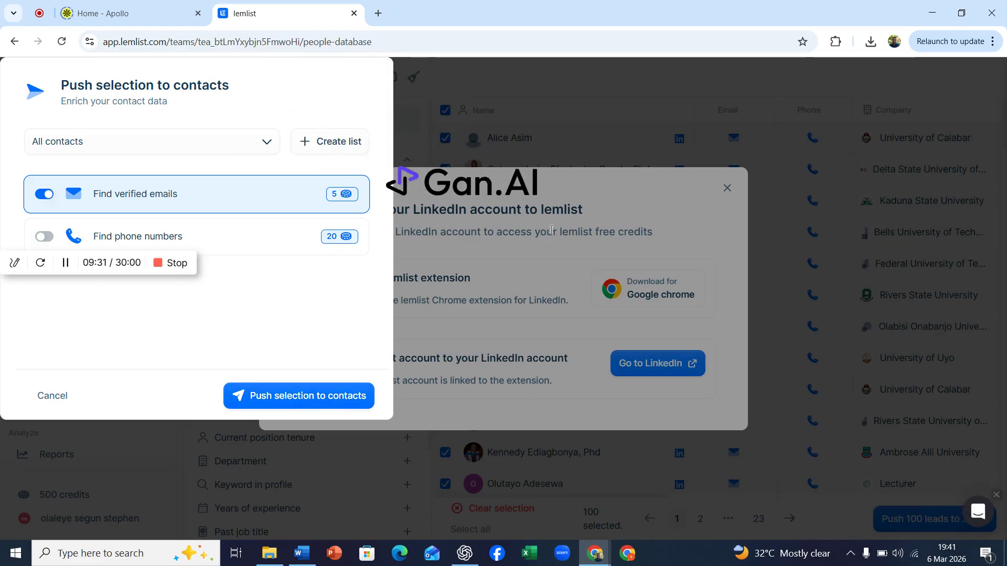
pyautogui.click(52, 396)
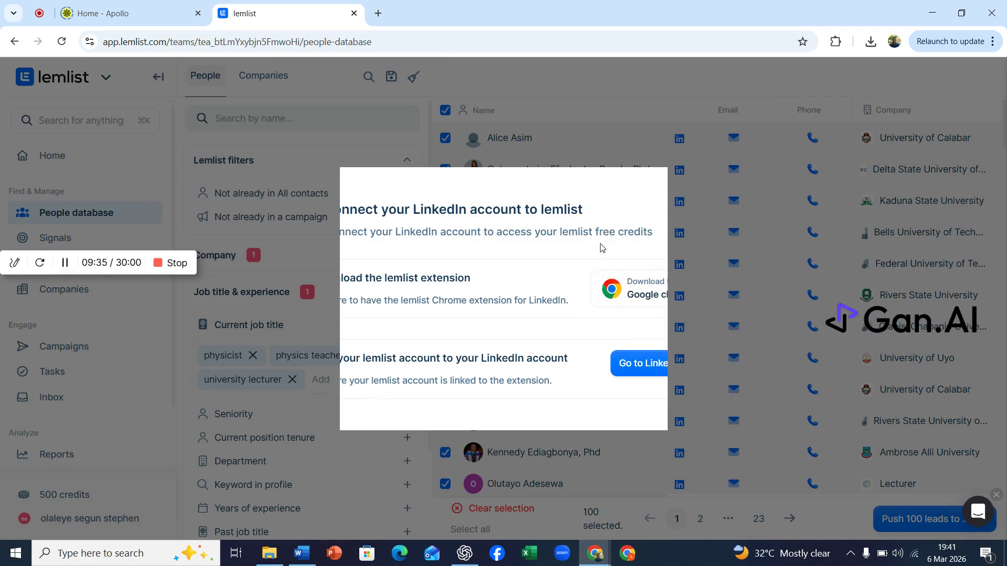
# Open LinkedIn from the account connection prompt, close its tab, and dismiss the prompt
pyautogui.click(637, 369)
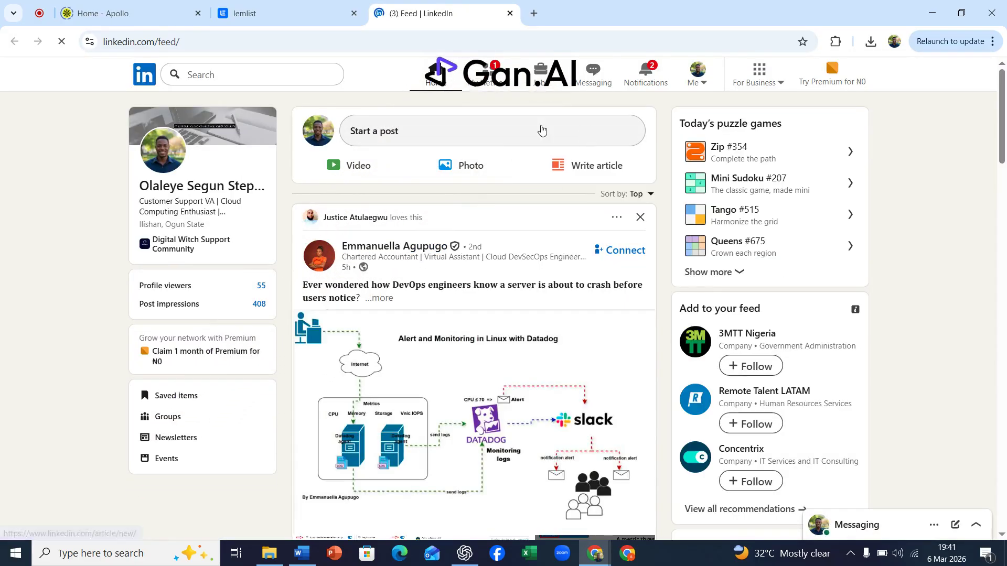
pyautogui.click(509, 15)
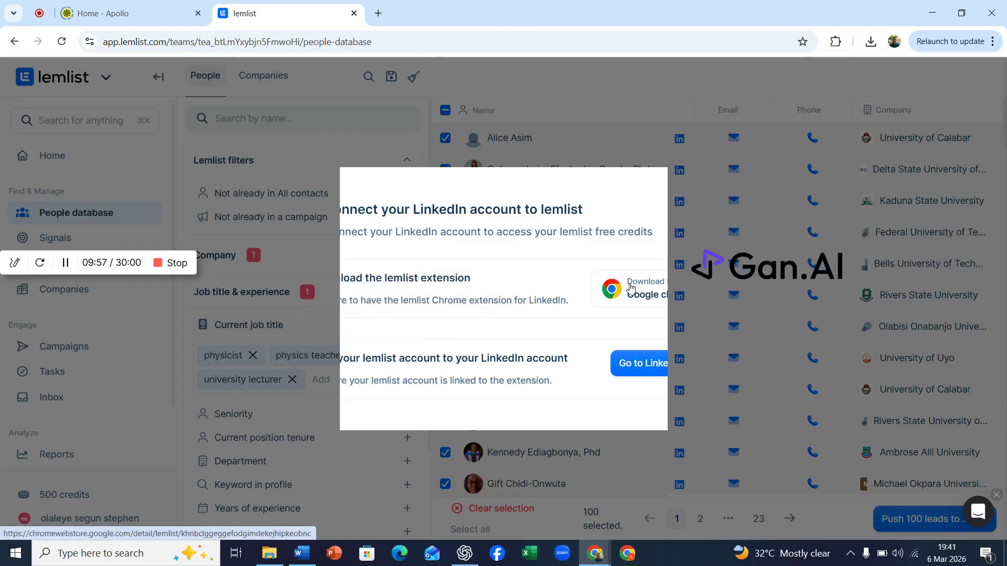
pyautogui.click(687, 194)
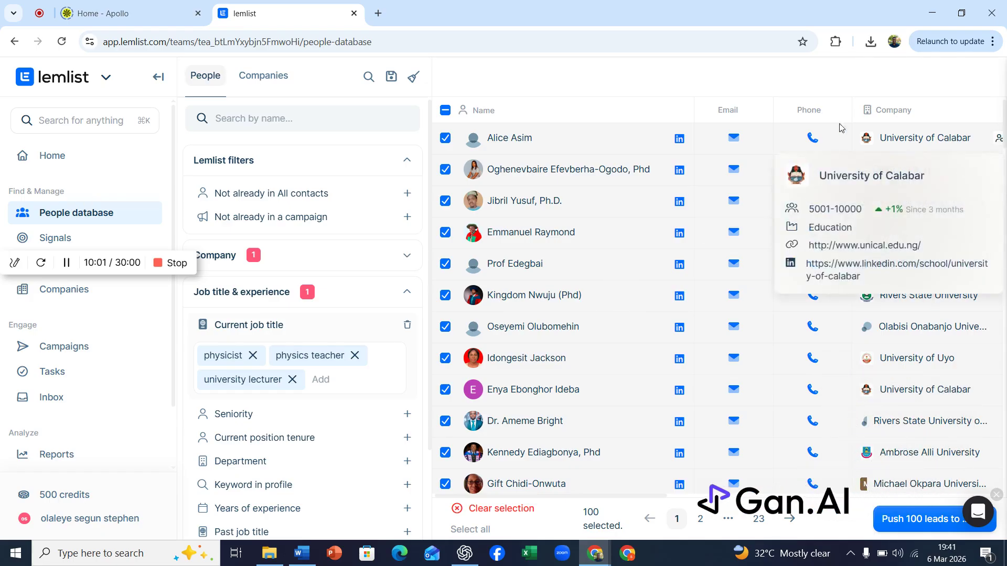
# Clear the lead selection and switch to the Apollo tab
pyautogui.moveTo(865, 144)
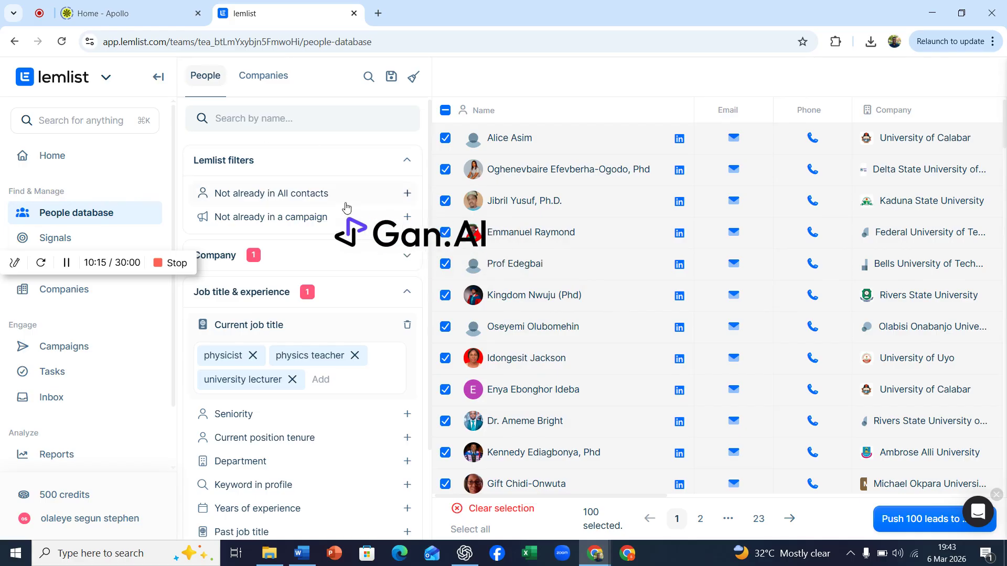
pyautogui.scroll(-3, 996, 142)
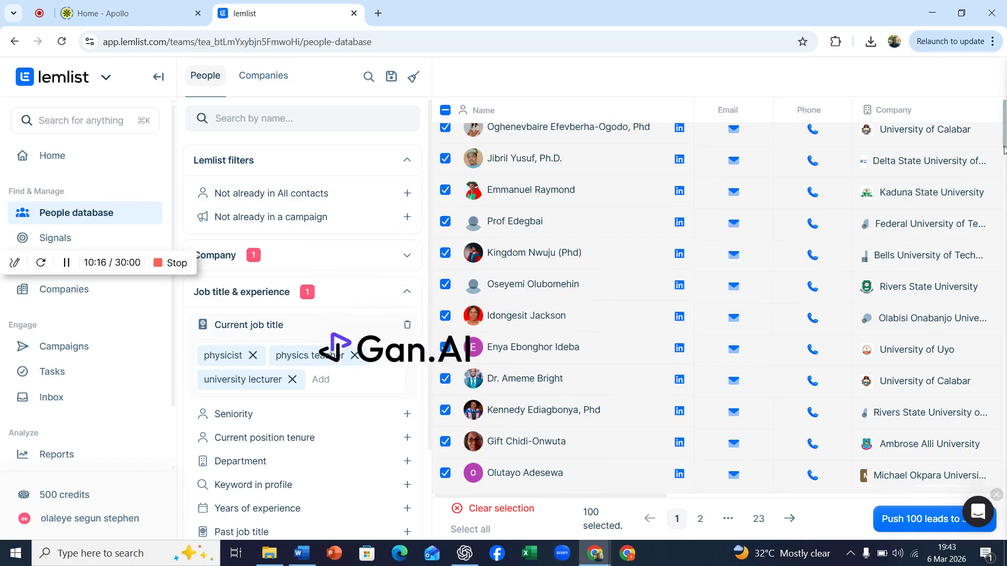
pyautogui.moveTo(1004, 148); pyautogui.dragTo(1003, 90)
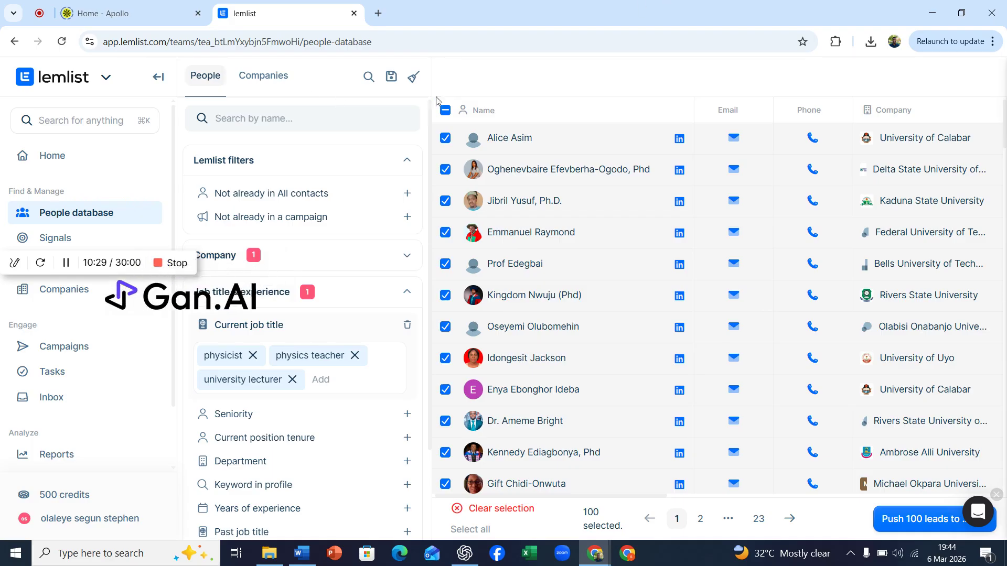
pyautogui.click(445, 111)
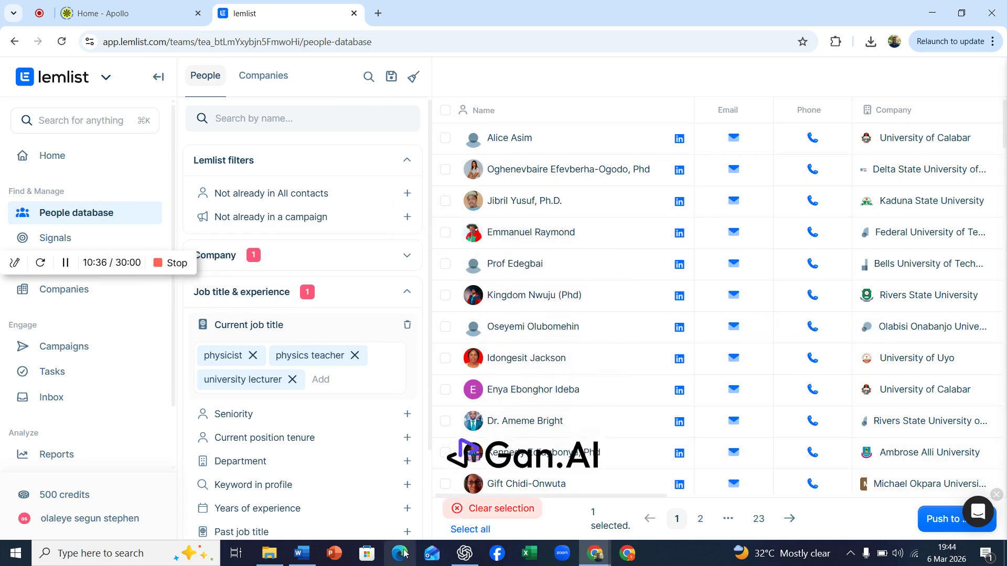
pyautogui.click(462, 508)
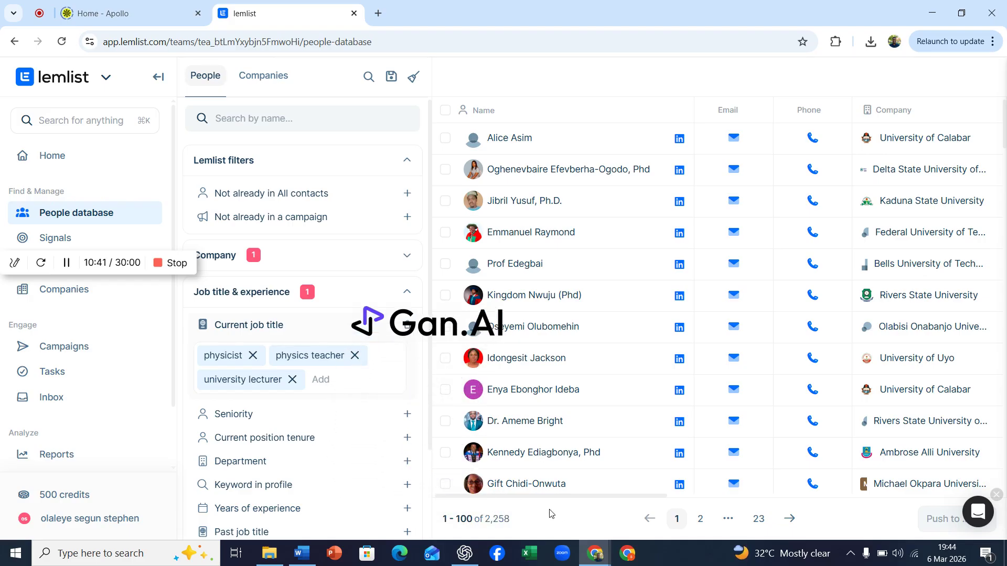
pyautogui.click(137, 15)
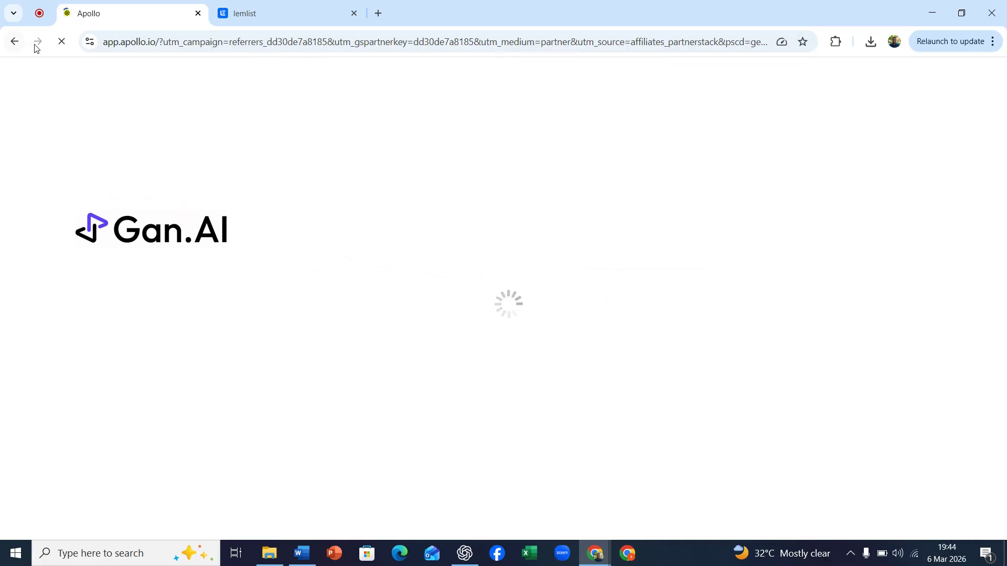
pyautogui.click(39, 13)
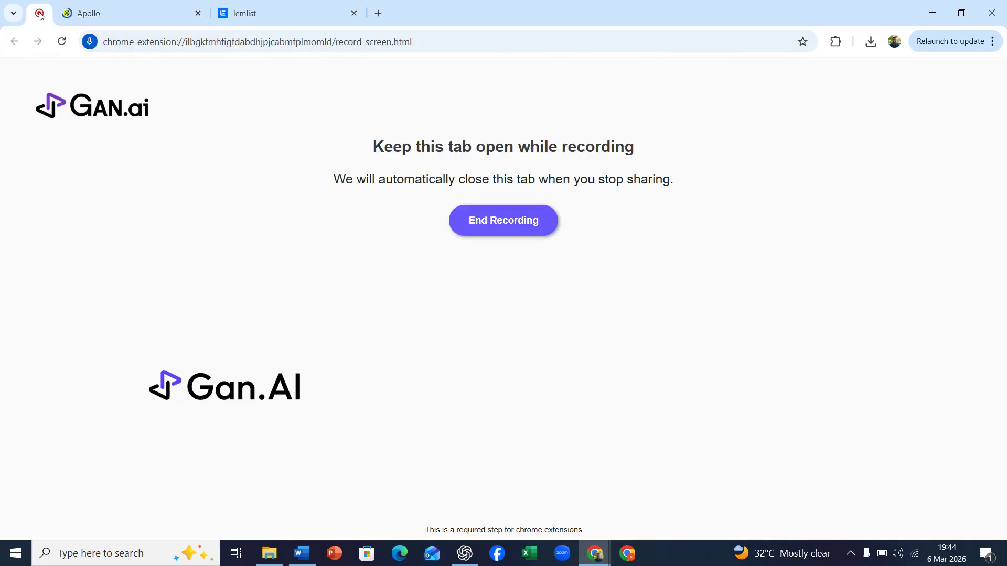
pyautogui.click(121, 16)
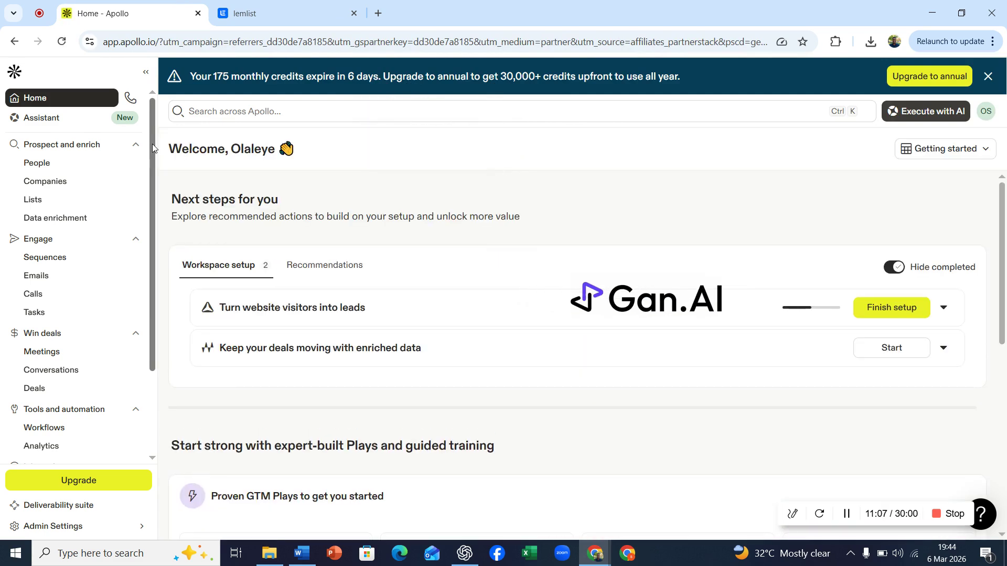
# Open the People search and clear the filters left from the previous search
pyautogui.moveTo(152, 143); pyautogui.dragTo(152, 150)
pyautogui.scroll(1, 21, 152)
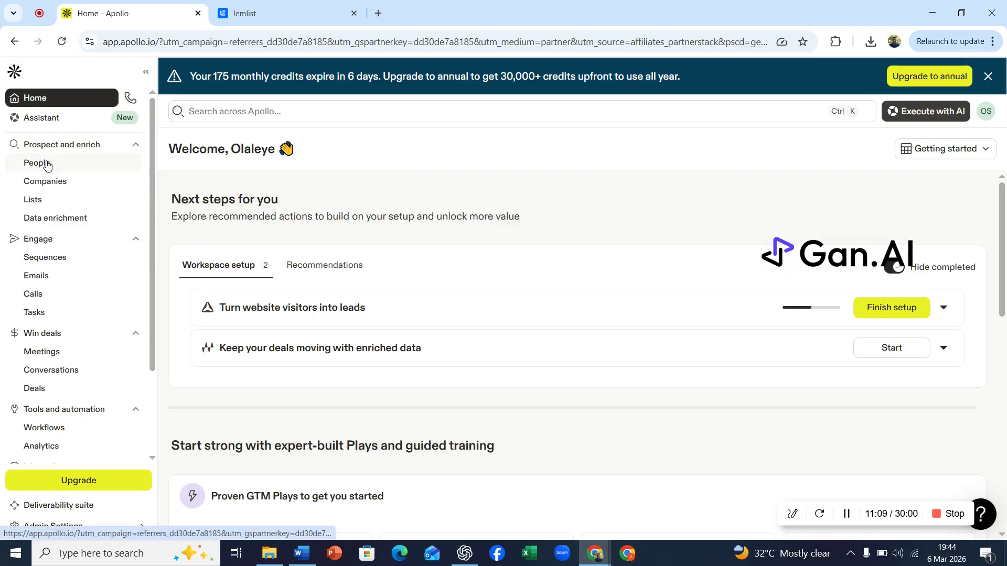
pyautogui.click(47, 167)
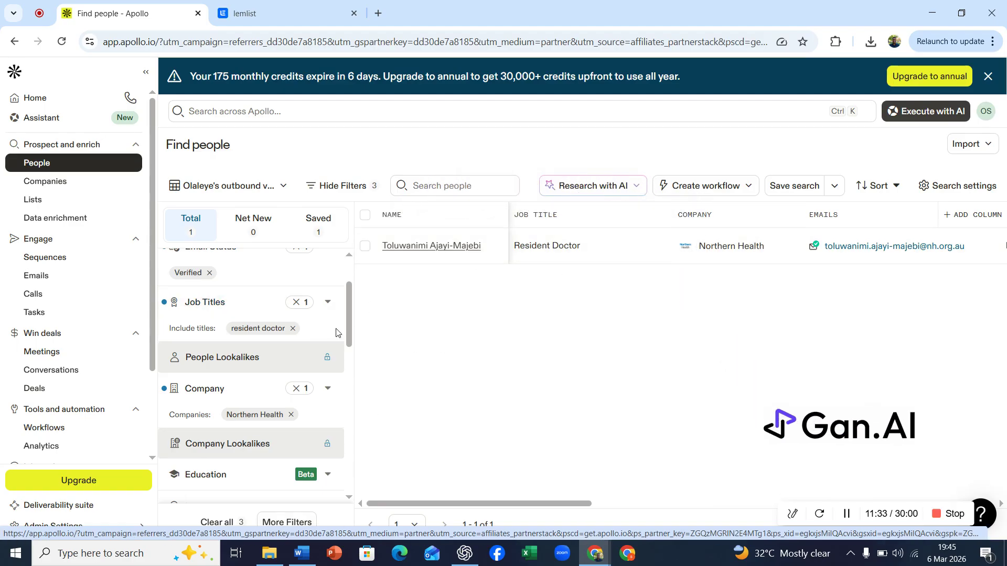
pyautogui.click(296, 391)
pyautogui.moveTo(350, 330); pyautogui.dragTo(352, 286)
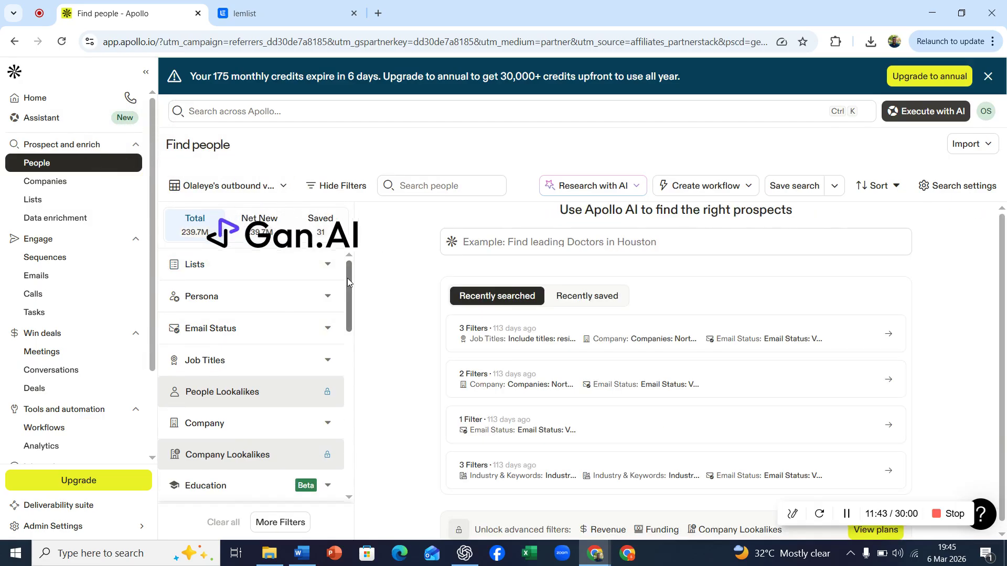
# Filter people to those with a Verified email status
pyautogui.moveTo(350, 284); pyautogui.dragTo(349, 290)
pyautogui.click(329, 298)
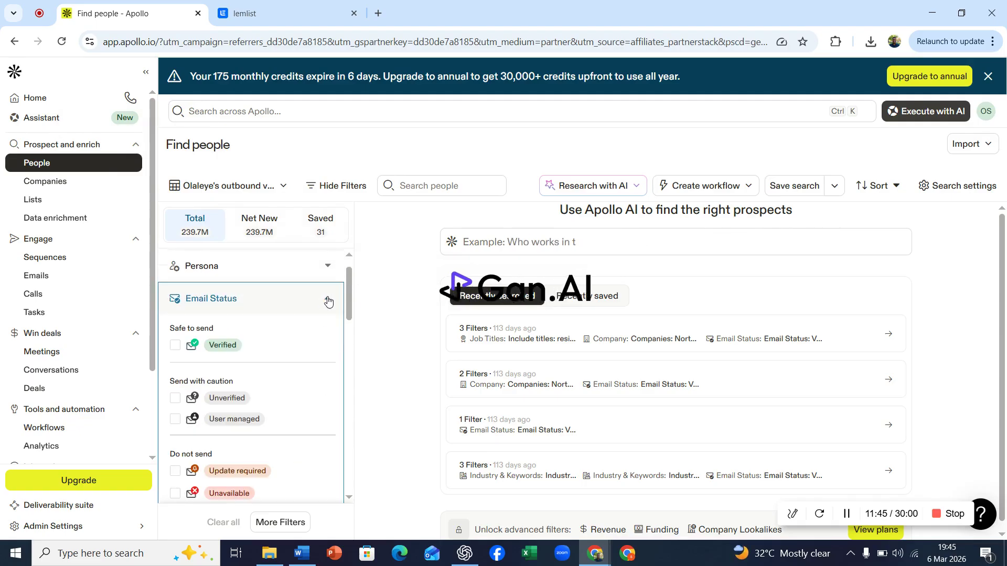
pyautogui.click(175, 346)
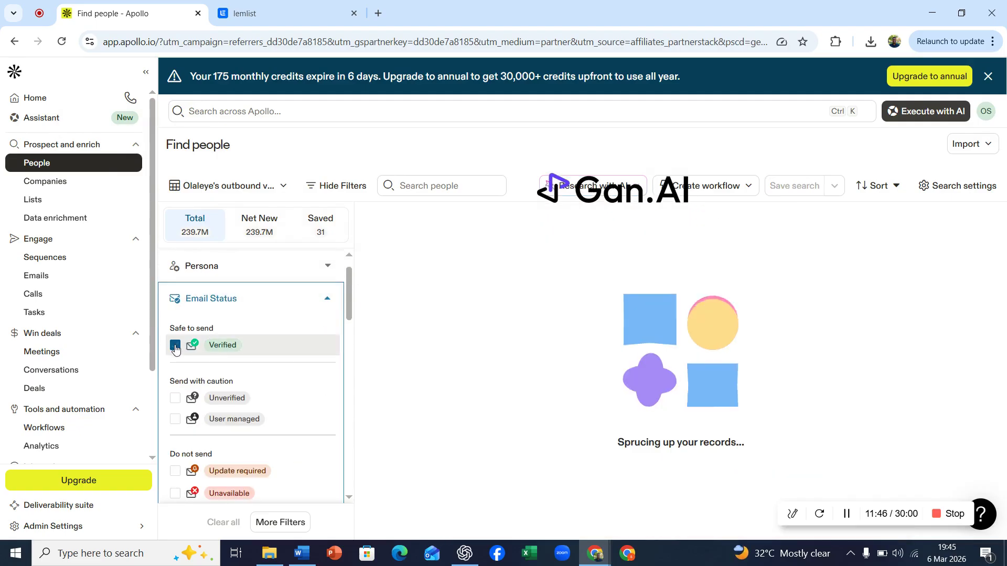
pyautogui.click(328, 299)
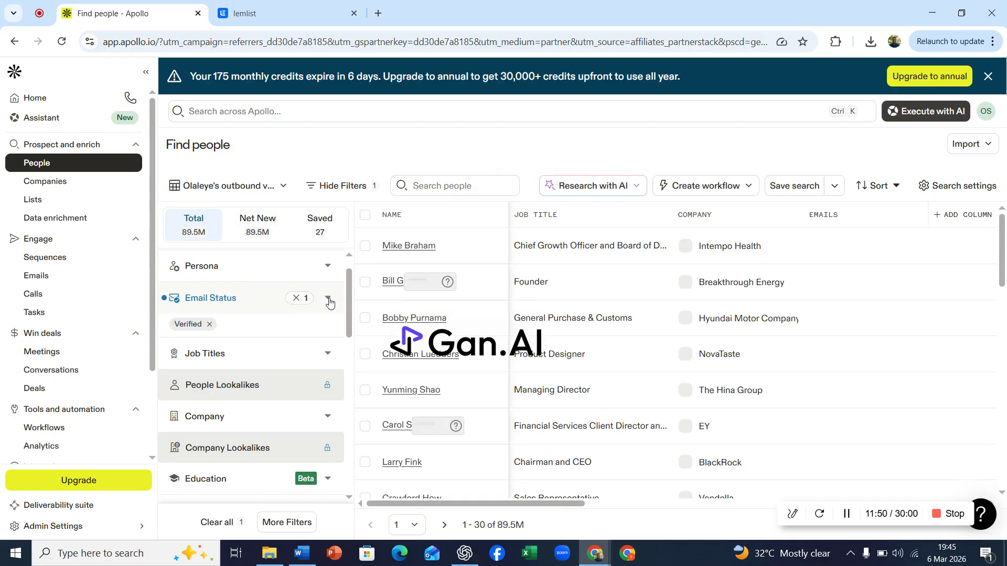
# Add physics and physics teacher as included job titles in the Job Titles filter
pyautogui.moveTo(346, 300); pyautogui.dragTo(350, 320)
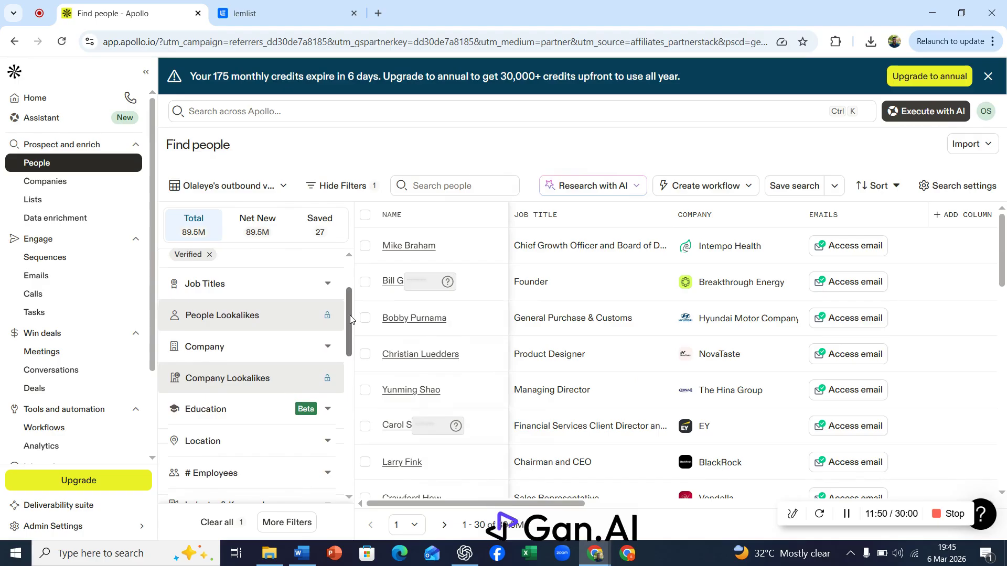
pyautogui.click(329, 286)
pyautogui.click(248, 354)
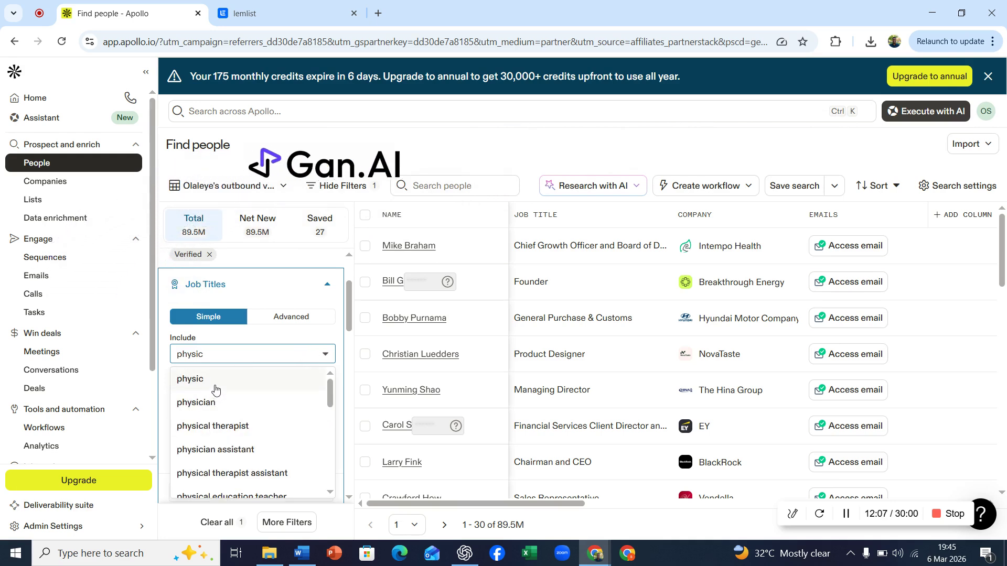
pyautogui.write('s')
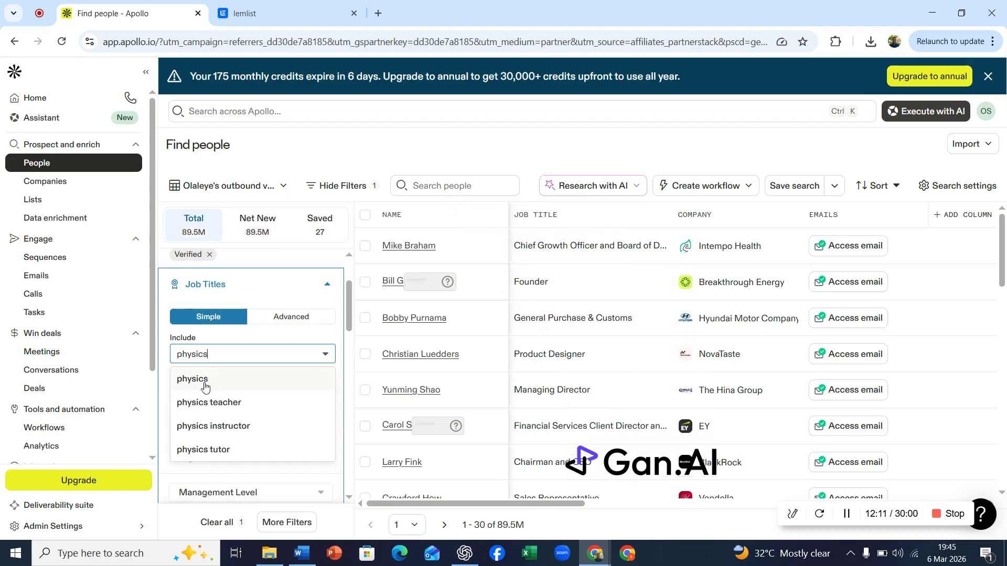
pyautogui.click(205, 386)
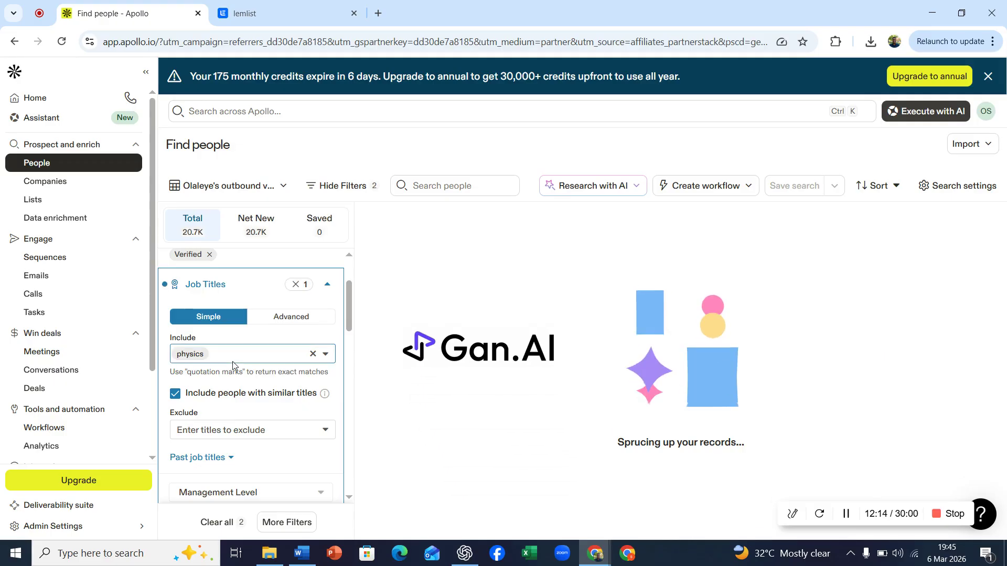
pyautogui.write('physics t')
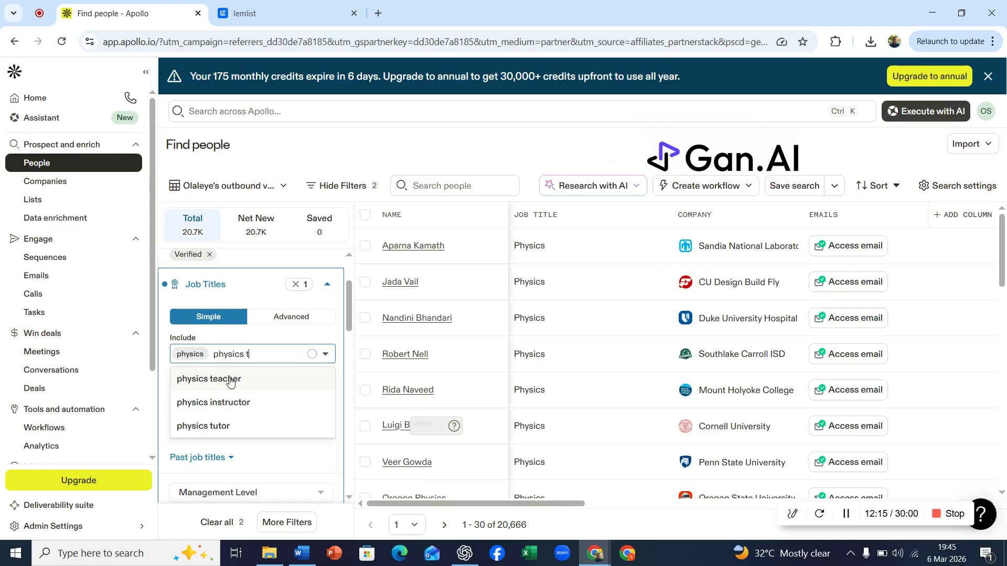
pyautogui.click(229, 379)
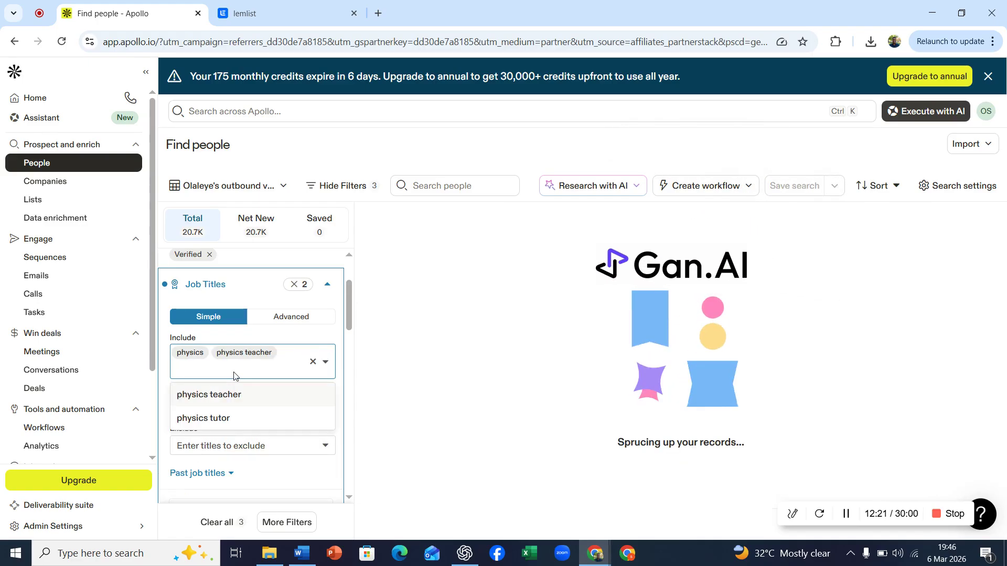
# Try adding lecturer as another included job title
pyautogui.write('lectu')
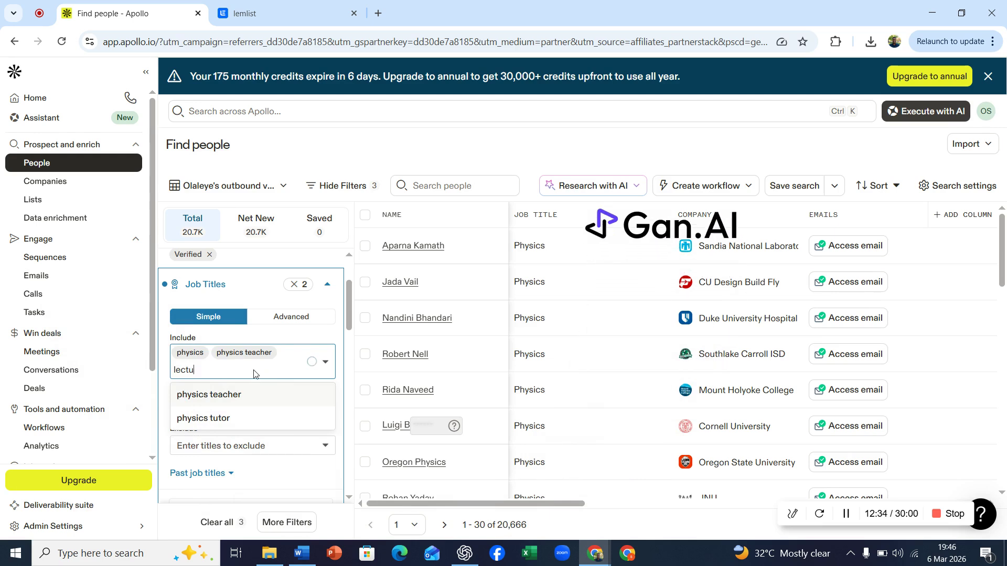
pyautogui.press('BackSpace')
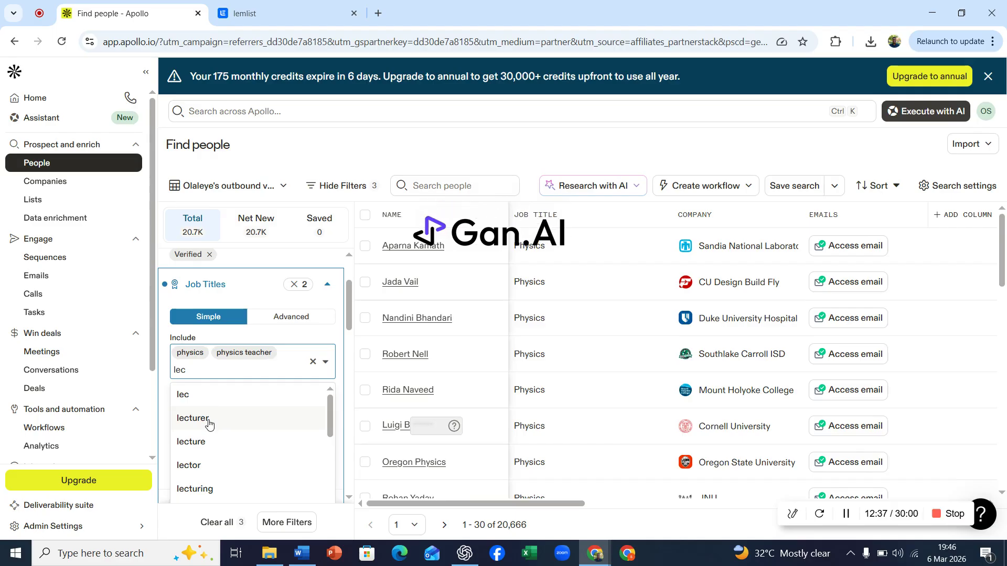
pyautogui.click(209, 424)
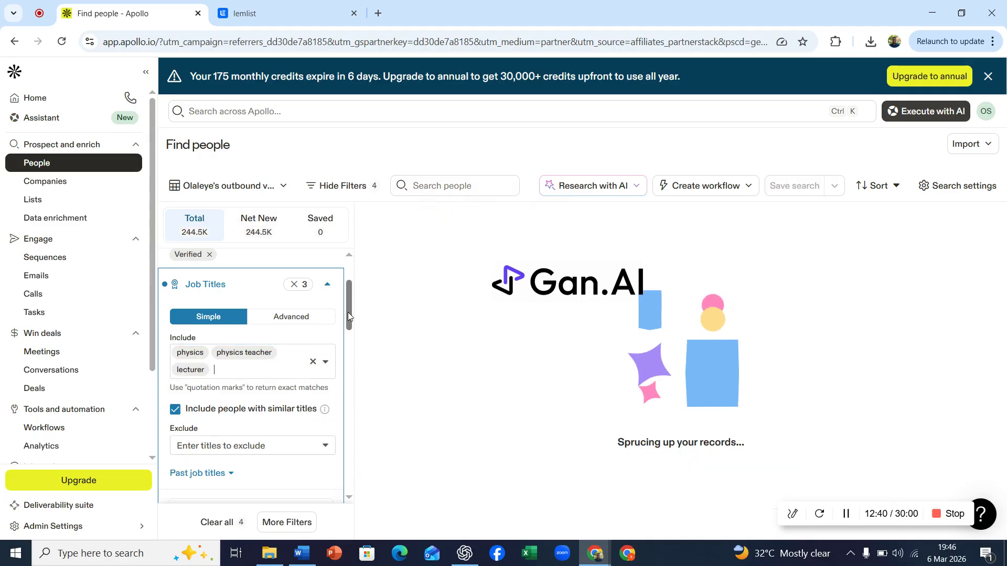
# Review the keyword list in the Word document, then return to the job titles filter
pyautogui.click(306, 554)
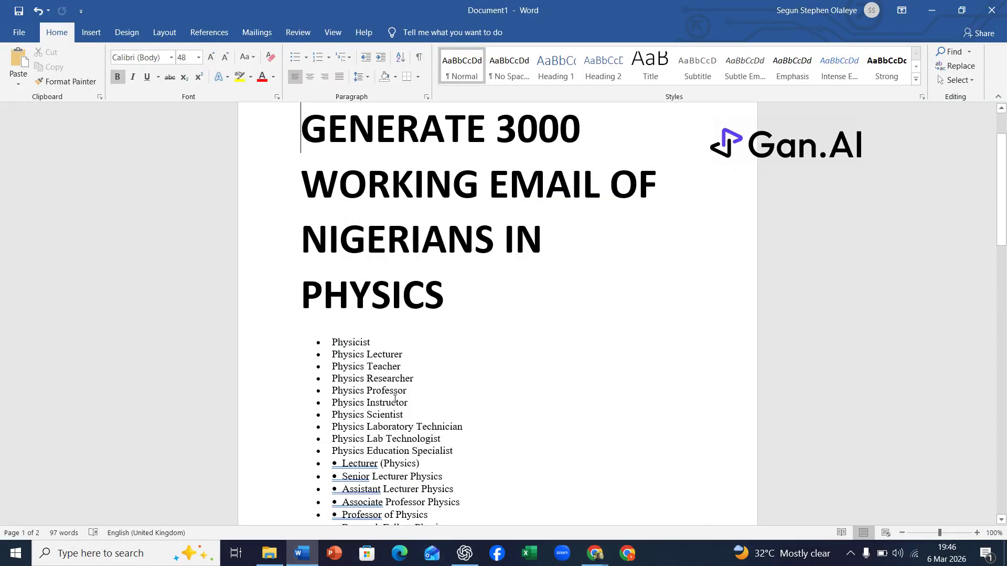
pyautogui.click(311, 553)
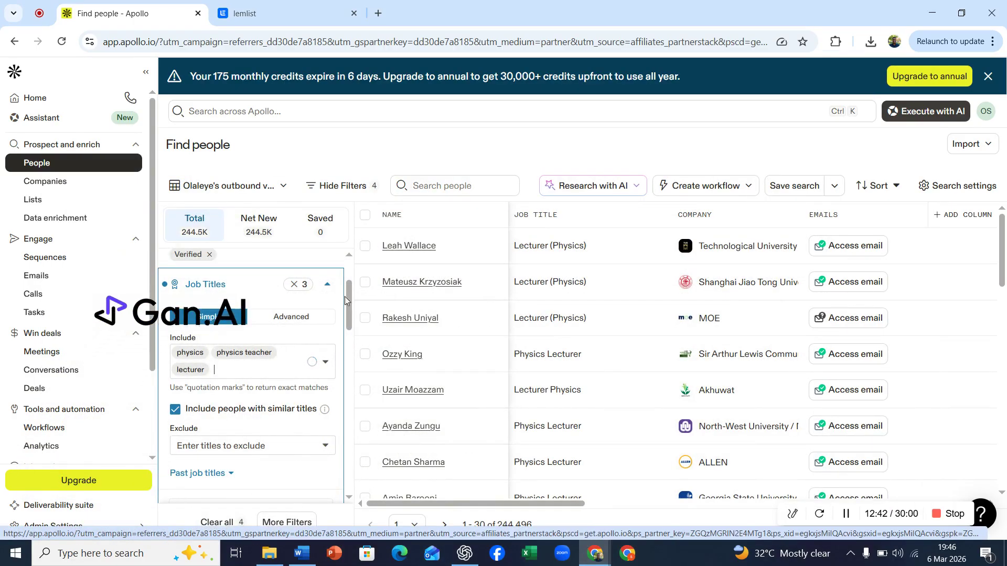
pyautogui.click(326, 287)
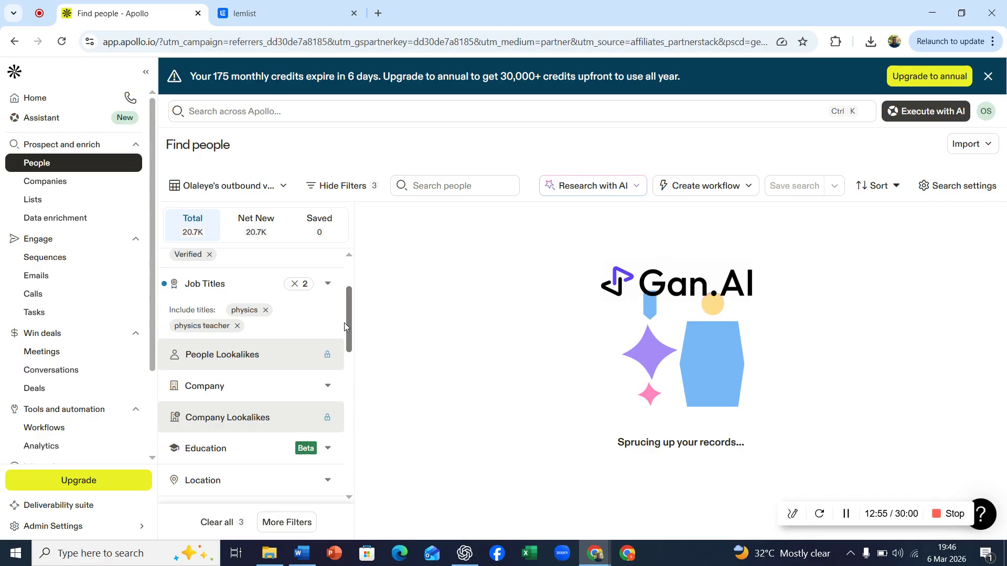
# Add lecturer to the included job titles and collapse the Job Titles filter
pyautogui.scroll(1, 322, 450)
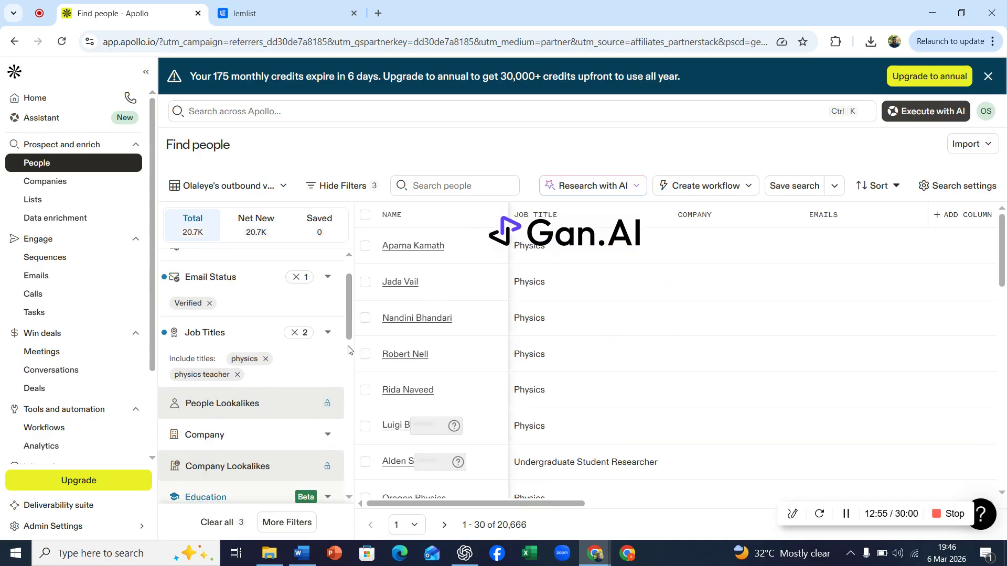
pyautogui.moveTo(347, 318); pyautogui.dragTo(347, 333)
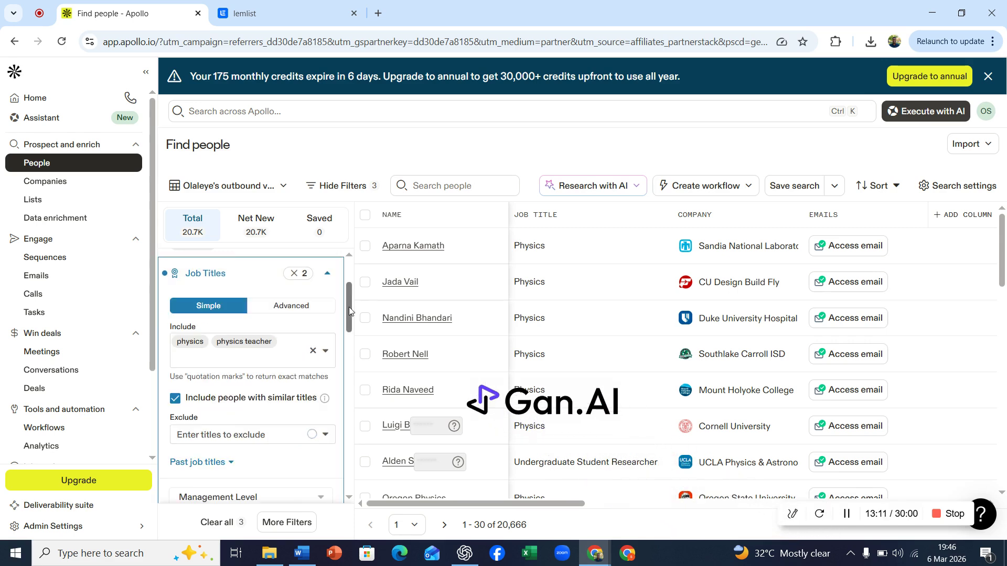
pyautogui.click(256, 362)
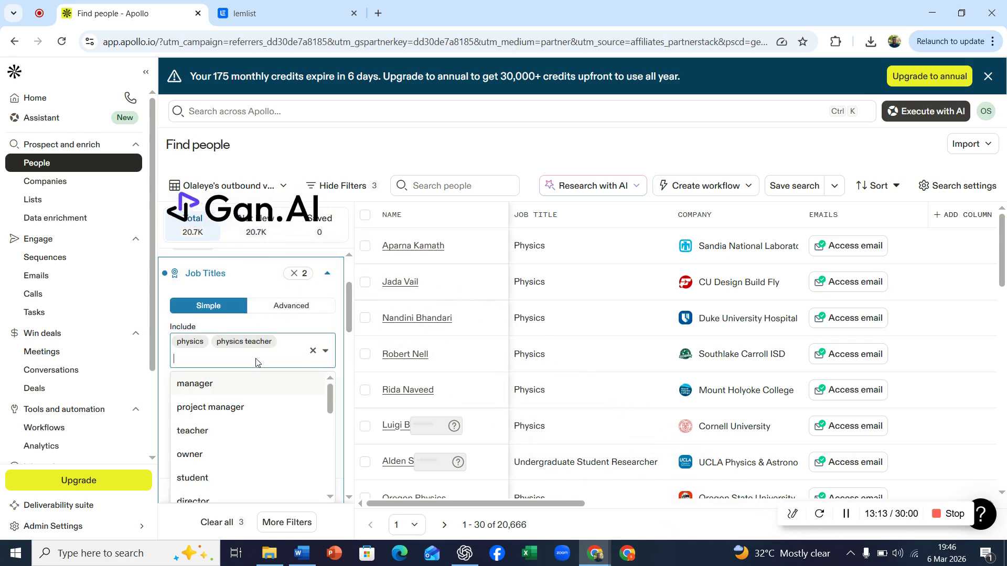
pyautogui.write('lectu')
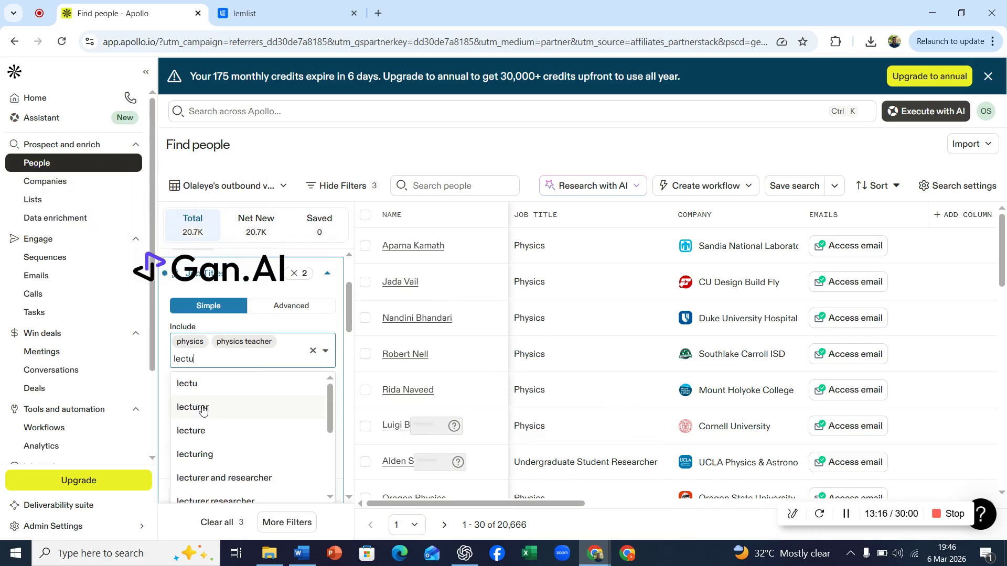
pyautogui.press('Return')
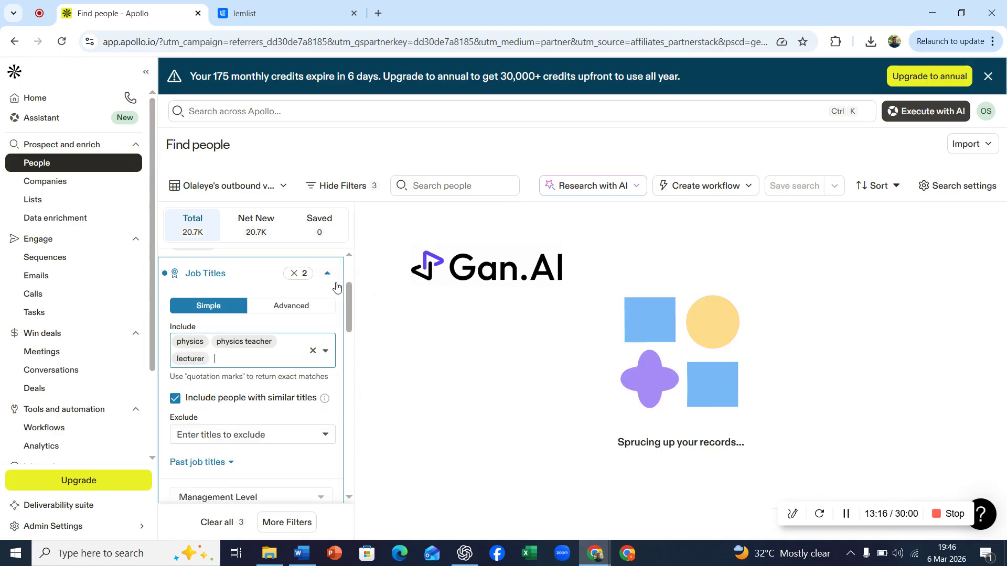
pyautogui.click(327, 273)
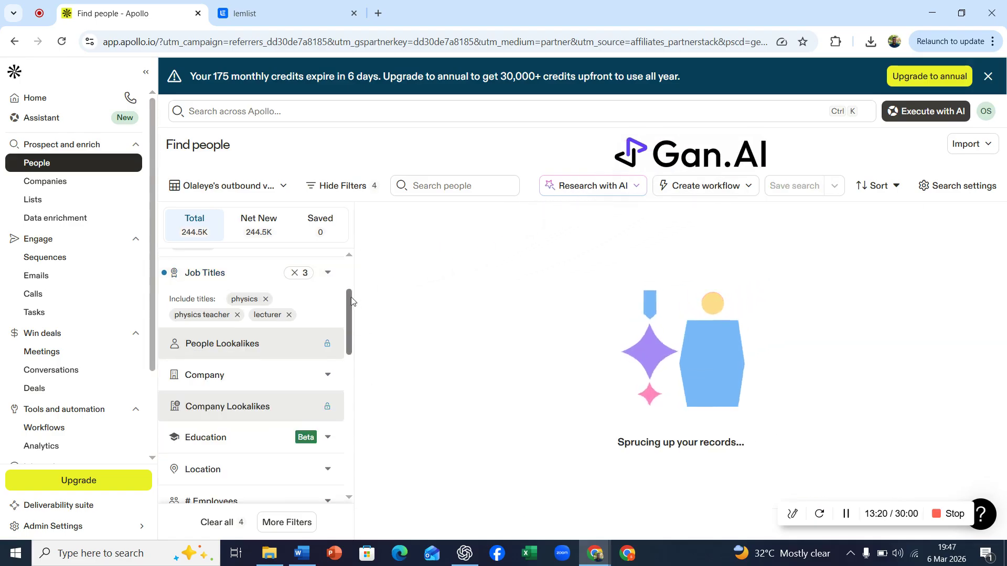
# Set the contact location filter to Nigeria
pyautogui.scroll(-1, 350, 322)
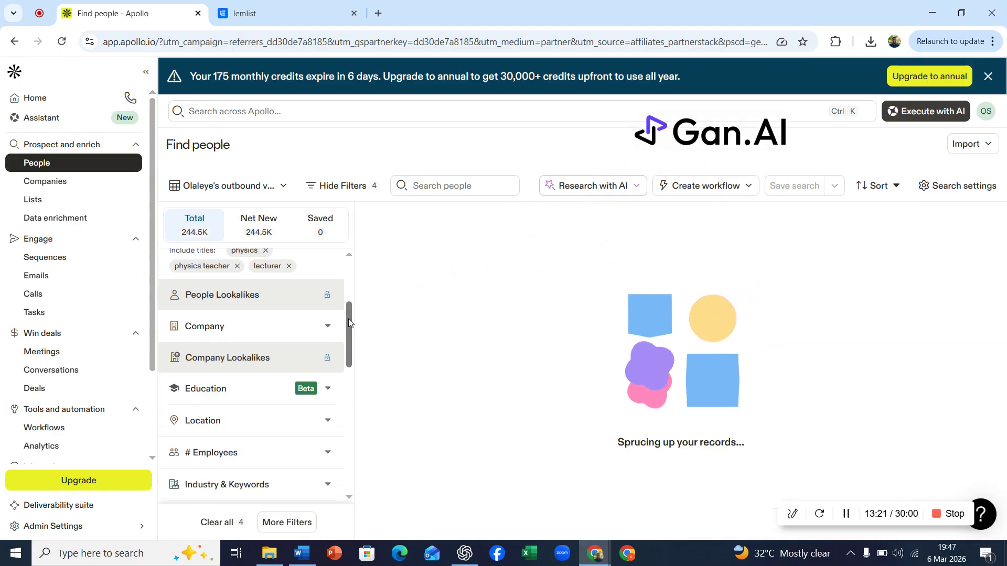
pyautogui.click(329, 422)
pyautogui.click(213, 388)
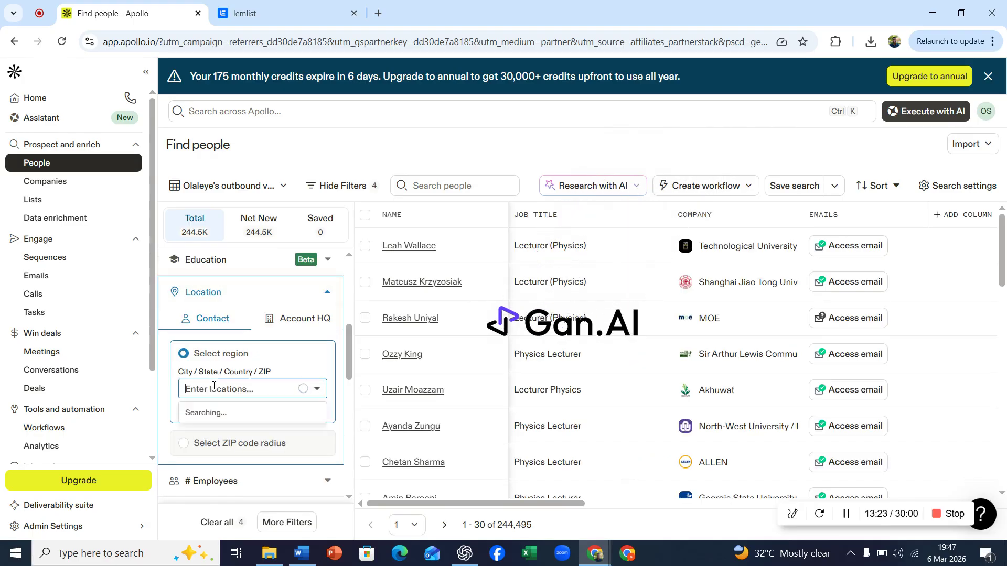
pyautogui.write('nig')
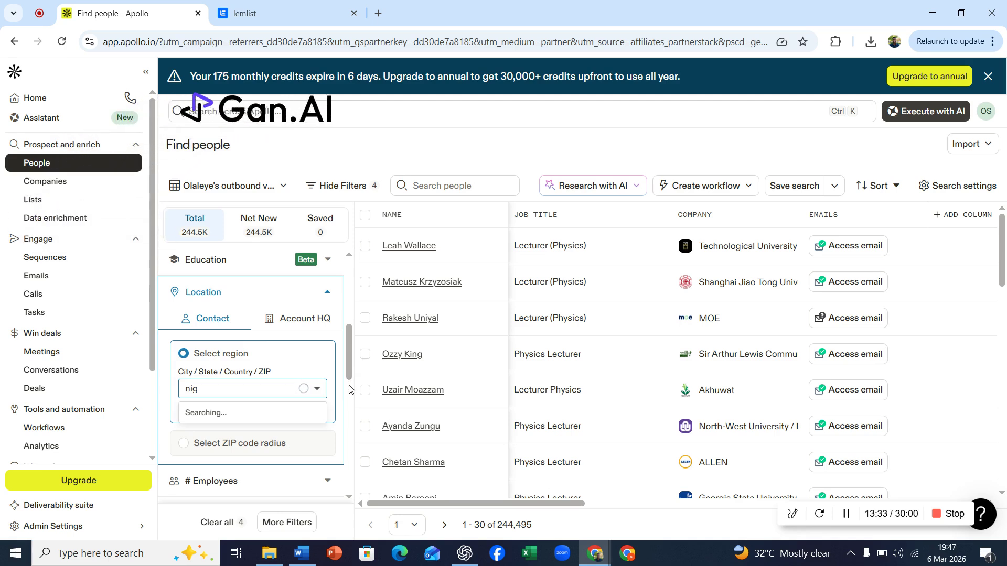
pyautogui.write('e')
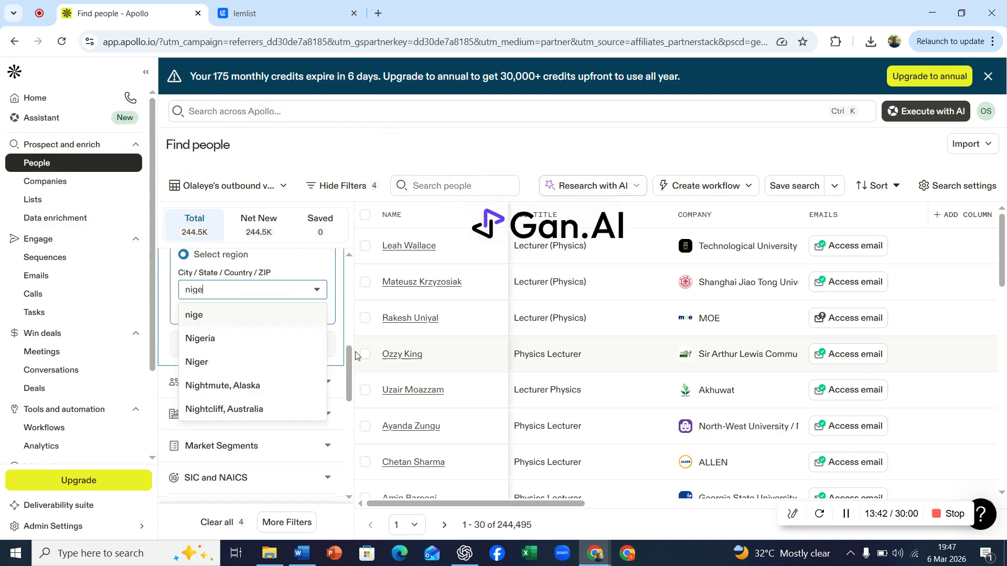
pyautogui.click(211, 345)
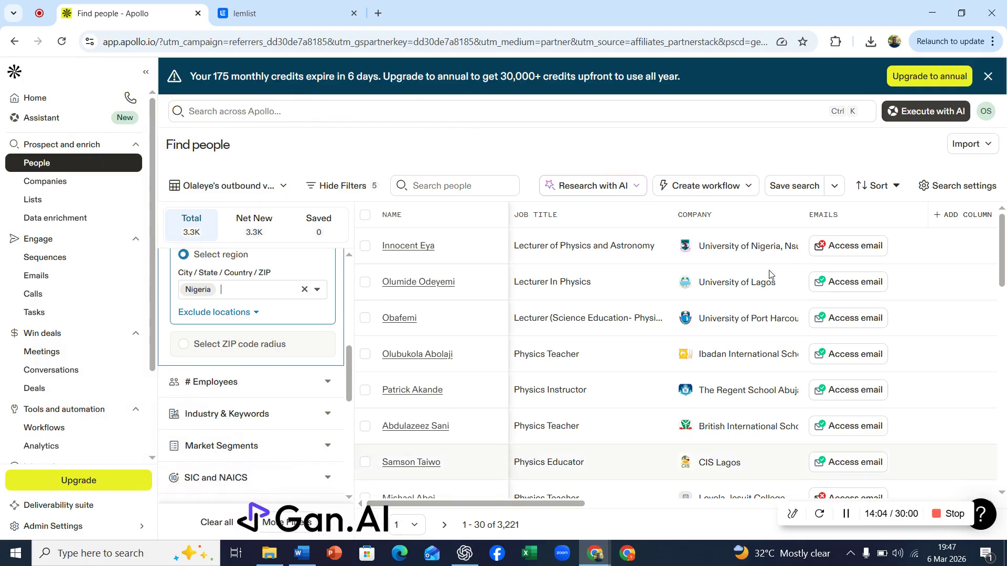
# Try to select all 30 people on this page, then close the selection limit popup
pyautogui.click(364, 216)
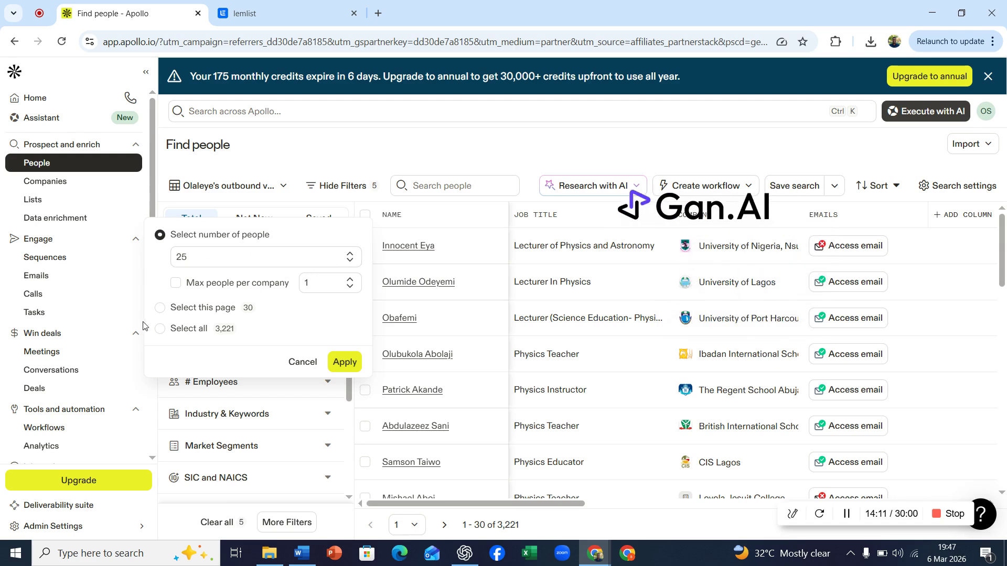
pyautogui.click(161, 309)
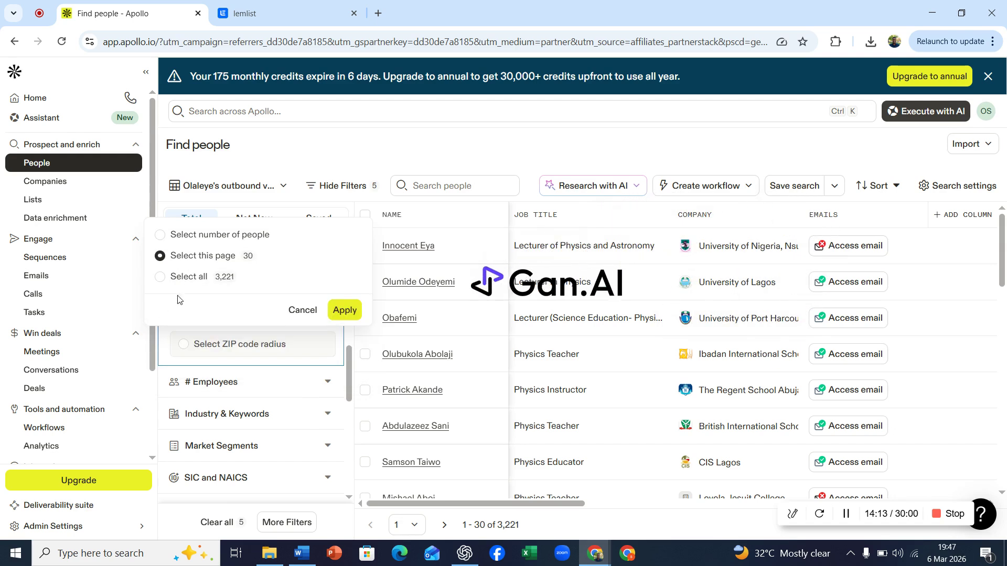
pyautogui.click(345, 311)
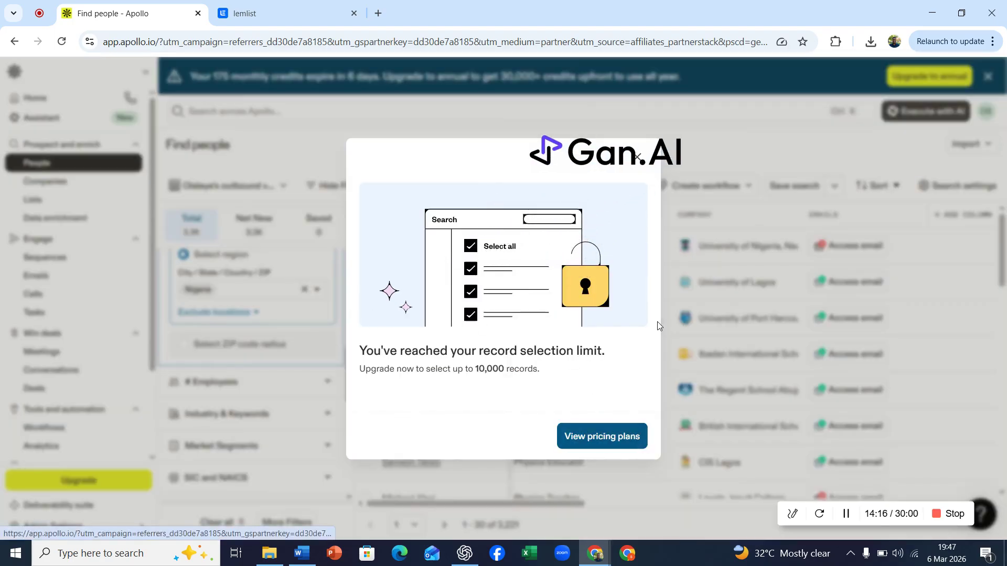
pyautogui.click(637, 157)
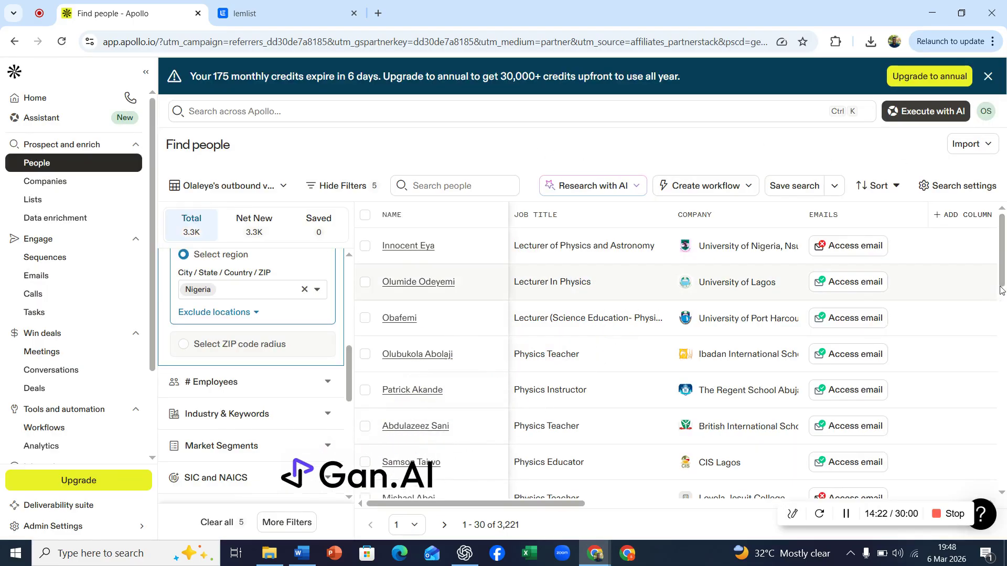
# Scroll through the filtered Nigerian physics leads and try to access the Physics Instructor lead's email
pyautogui.scroll(-3, 1002, 289)
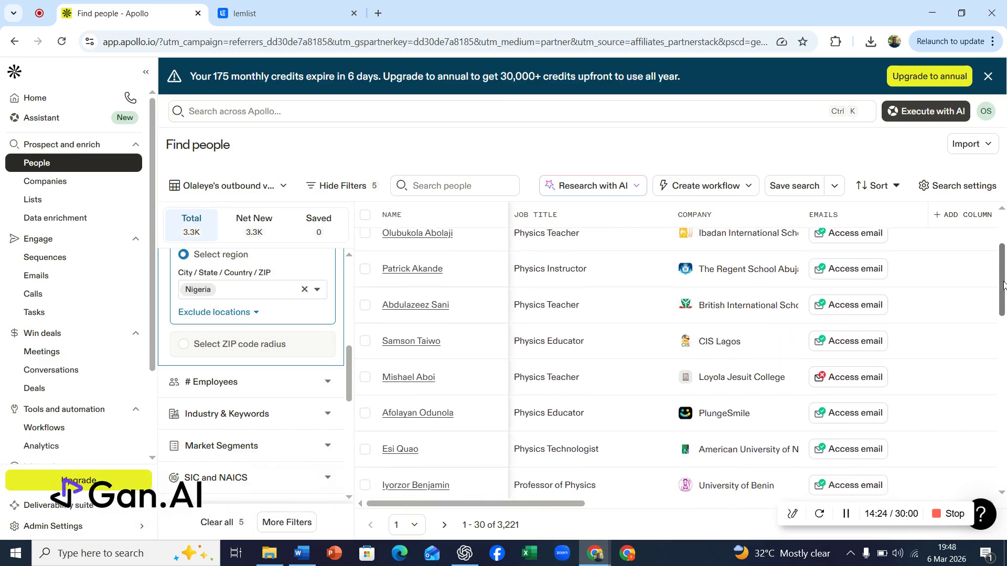
pyautogui.moveTo(1003, 286); pyautogui.dragTo(991, 220)
pyautogui.click(856, 283)
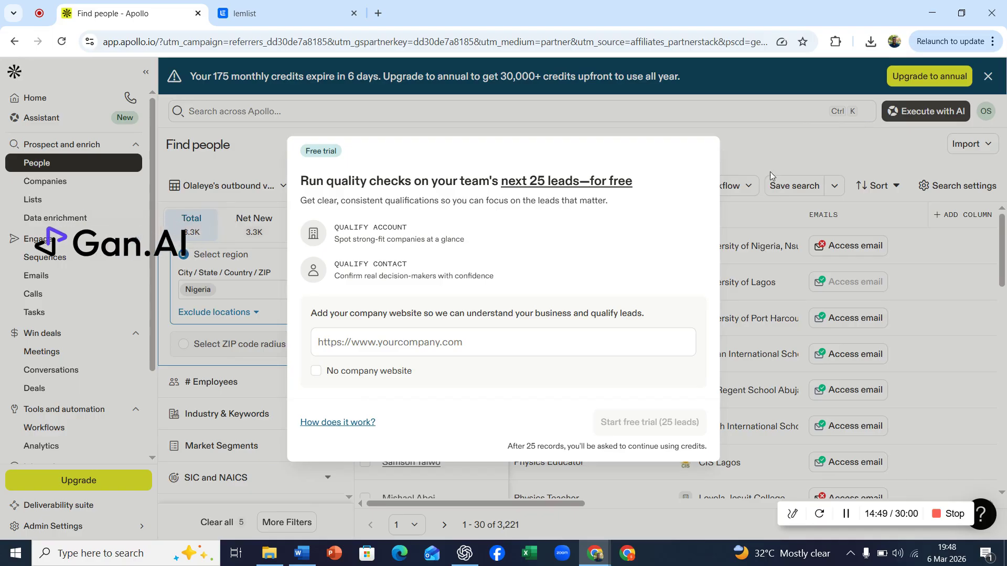
# Navigate back to the previous page of the people search from behind the free-trial popup
pyautogui.rightClick(355, 423)
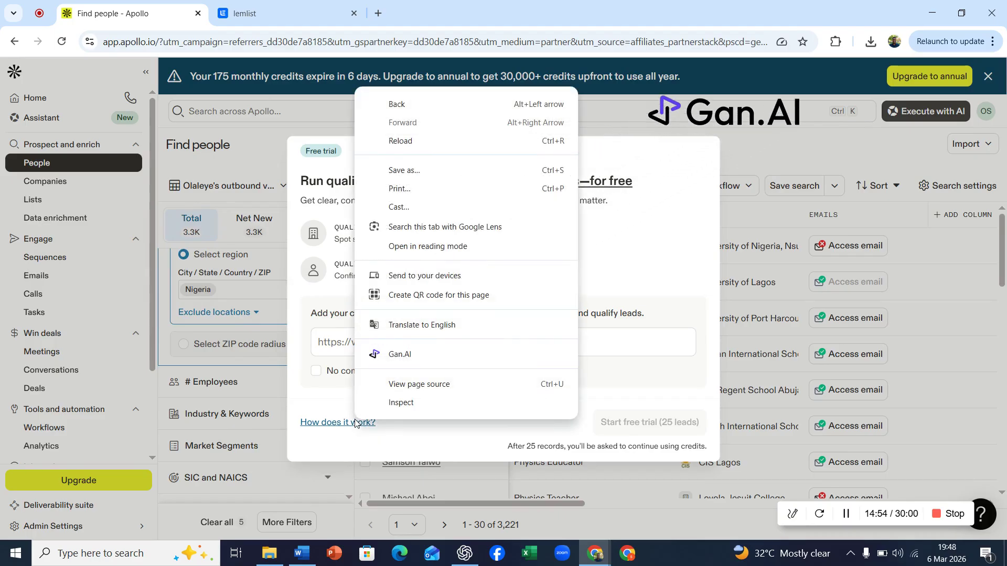
pyautogui.click(397, 104)
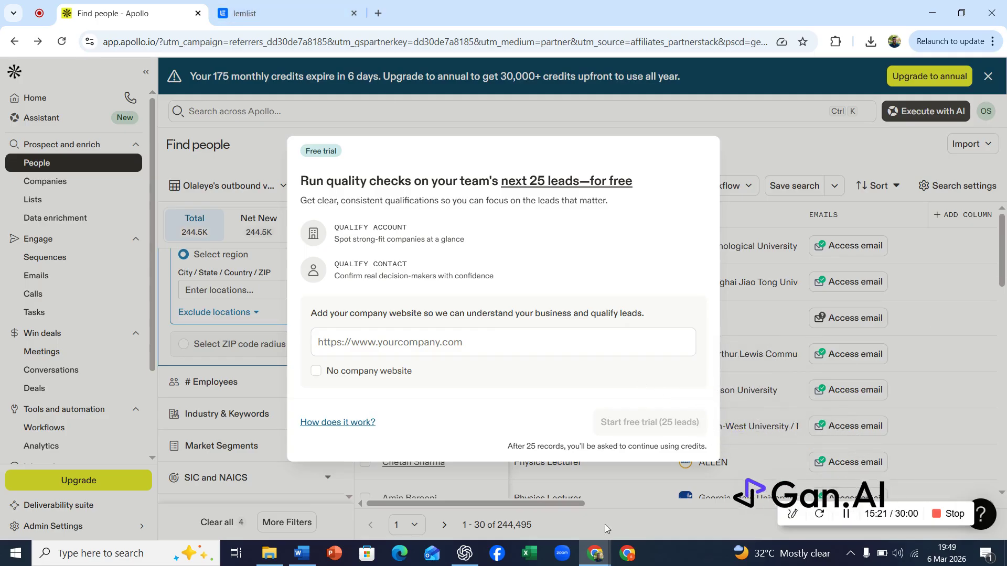
# Switch to the Word document and highlight lines of the heading while reviewing it
pyautogui.click(301, 553)
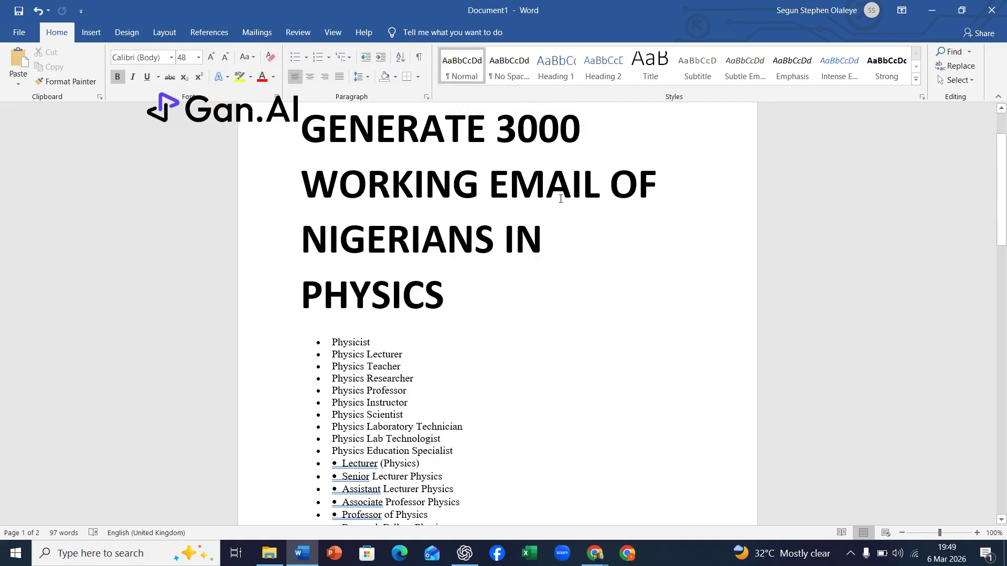
pyautogui.moveTo(599, 186); pyautogui.dragTo(310, 186)
pyautogui.moveTo(498, 245); pyautogui.dragTo(286, 247)
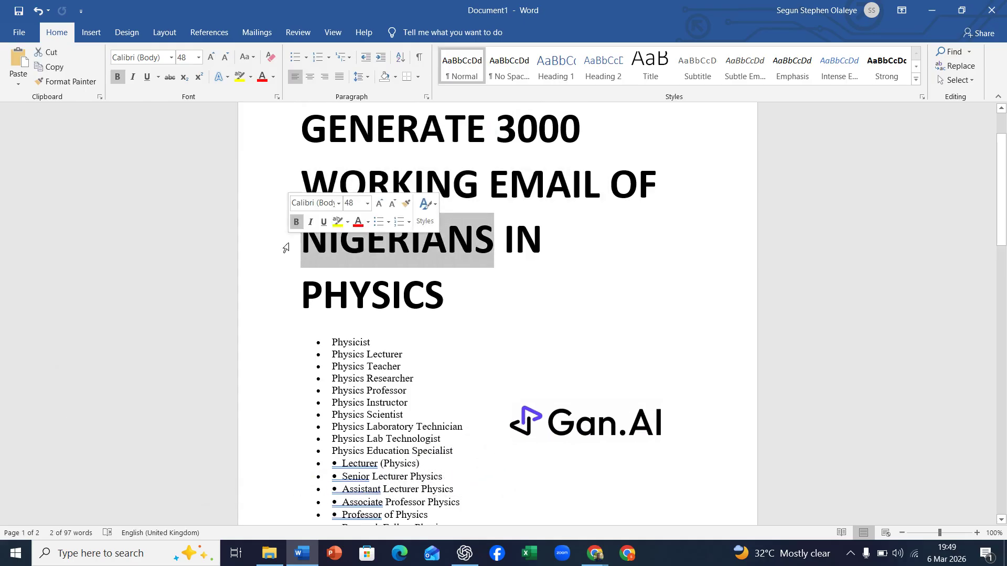
pyautogui.moveTo(444, 292); pyautogui.dragTo(299, 298)
pyautogui.click(474, 300)
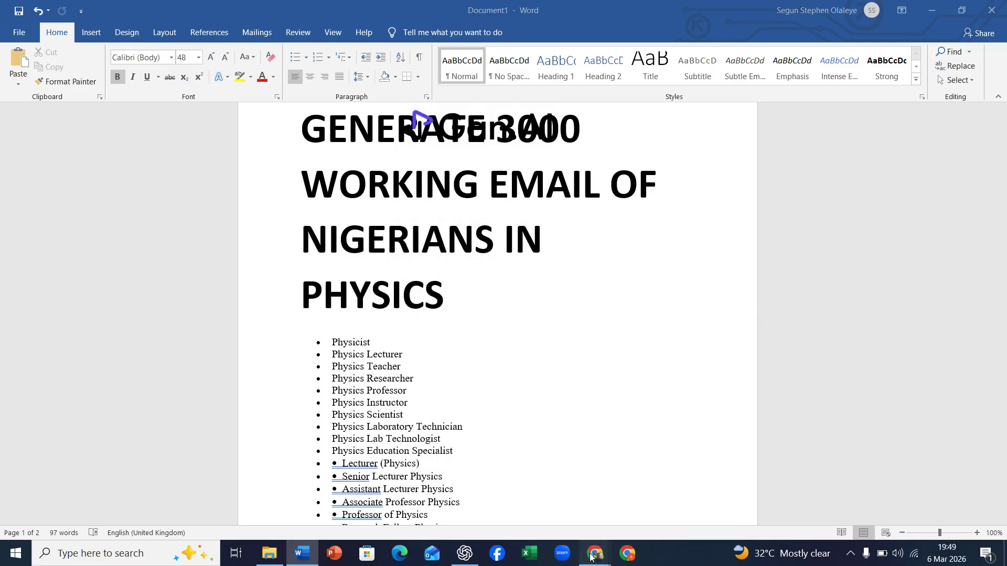
pyautogui.moveTo(591, 556)
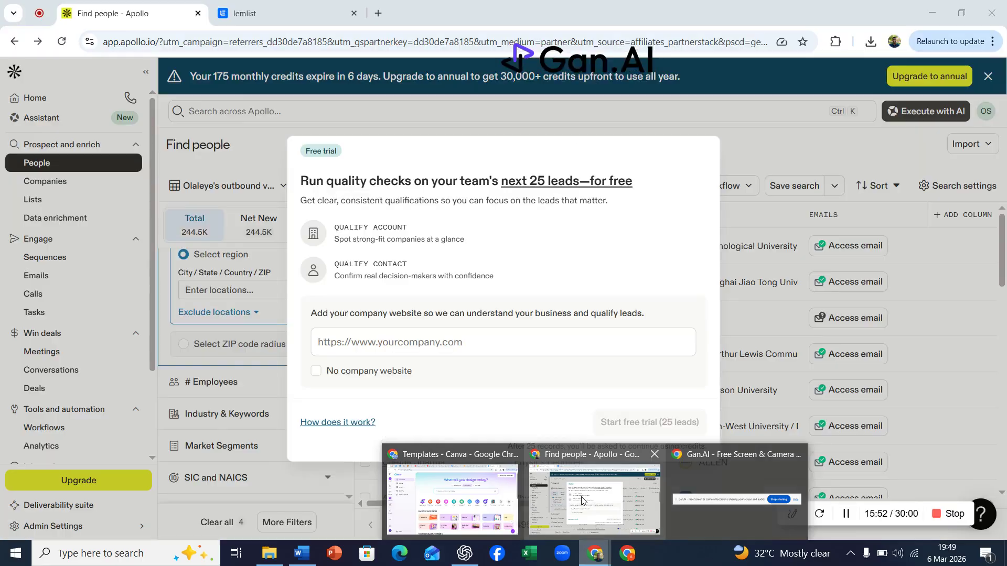
pyautogui.click(581, 499)
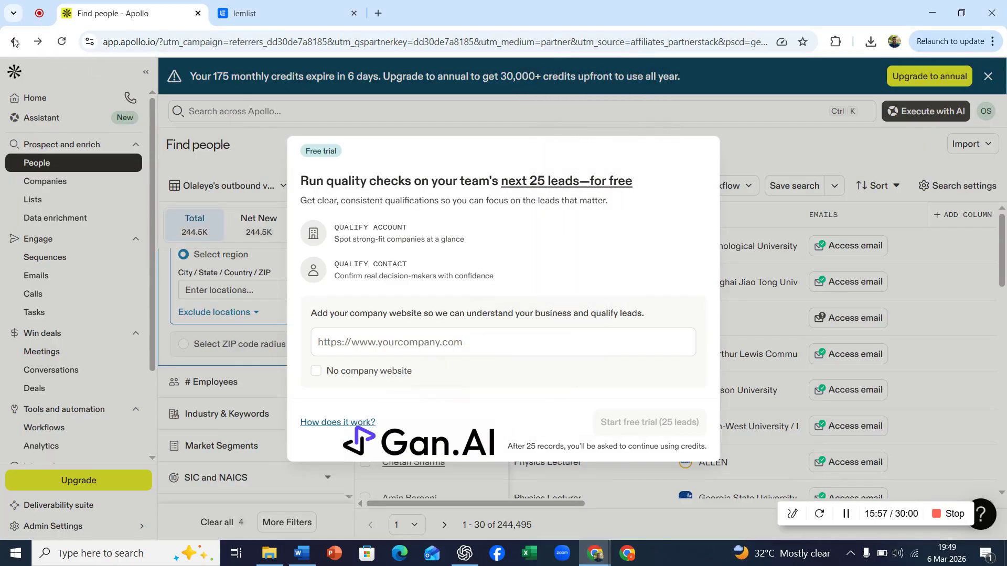
pyautogui.click(44, 11)
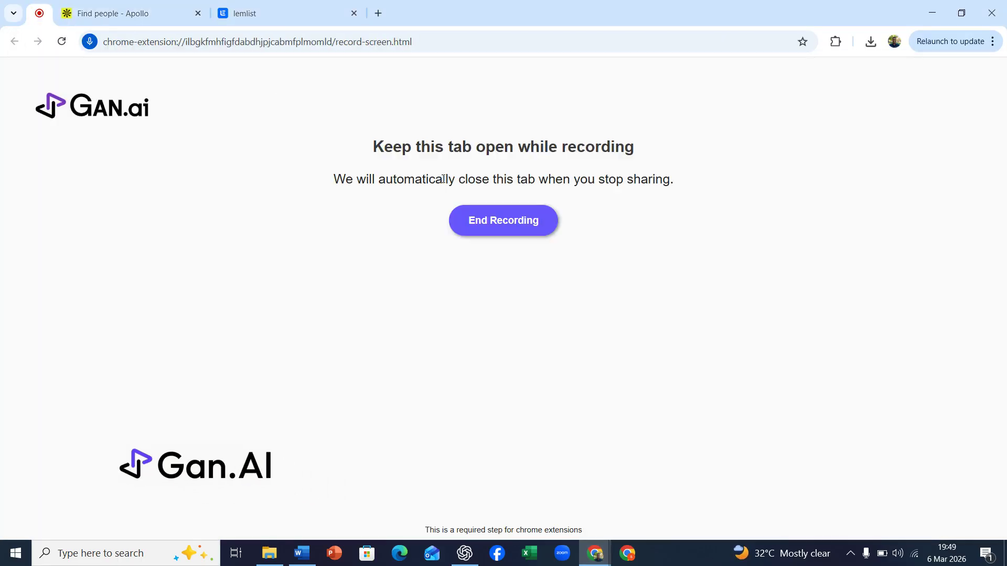